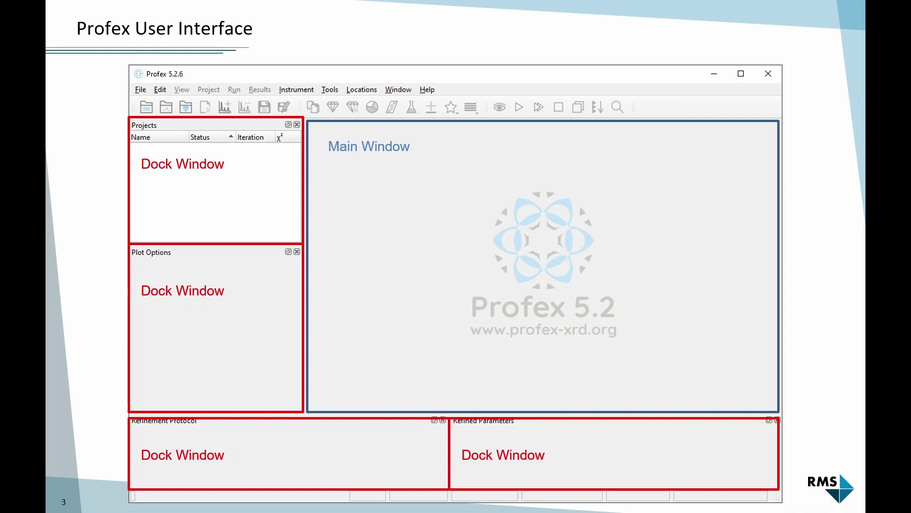
Step: Exit the slide show and return to Normal view at slide 3 of the Profex deck
key("Escape")
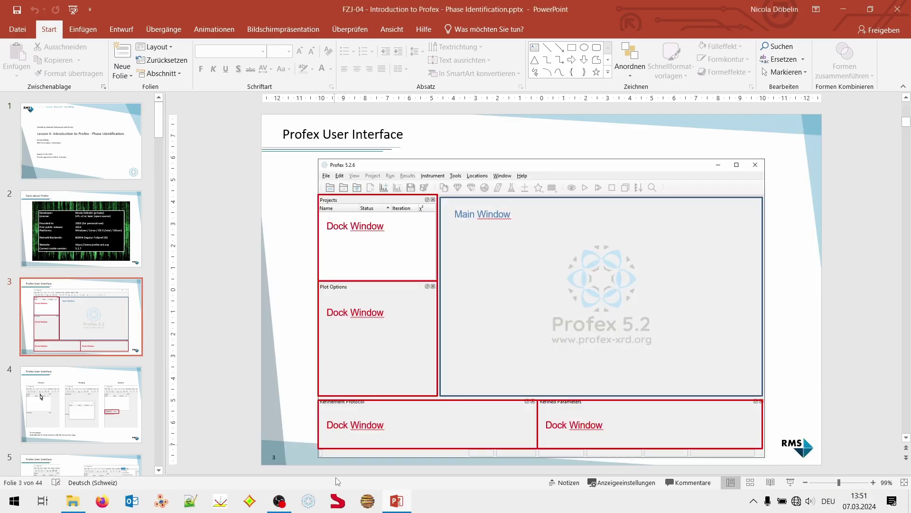
Step: Switch to the empty Profex 5.2.7 main window from the taskbar
left_click(309, 502)
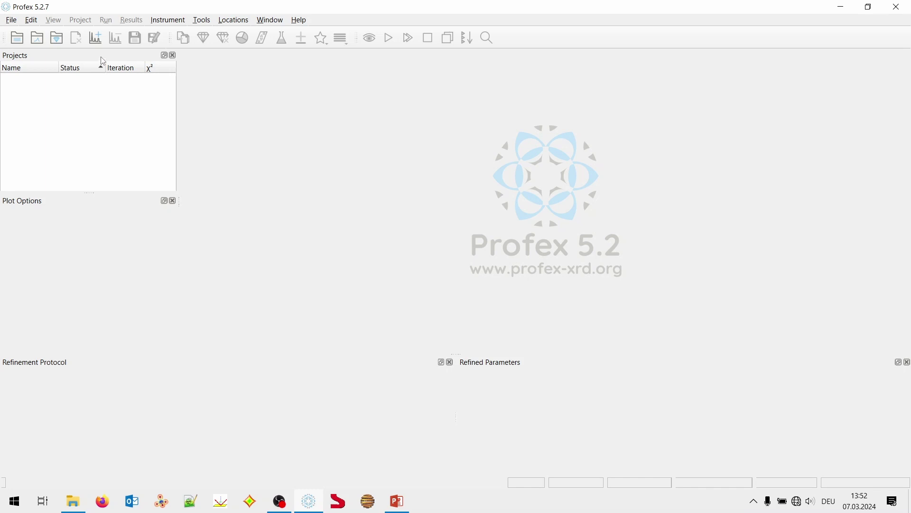
Step: Undock the Projects panel and redock it above a separate Plot Options panel
left_click_drag(103, 57, 392, 139)
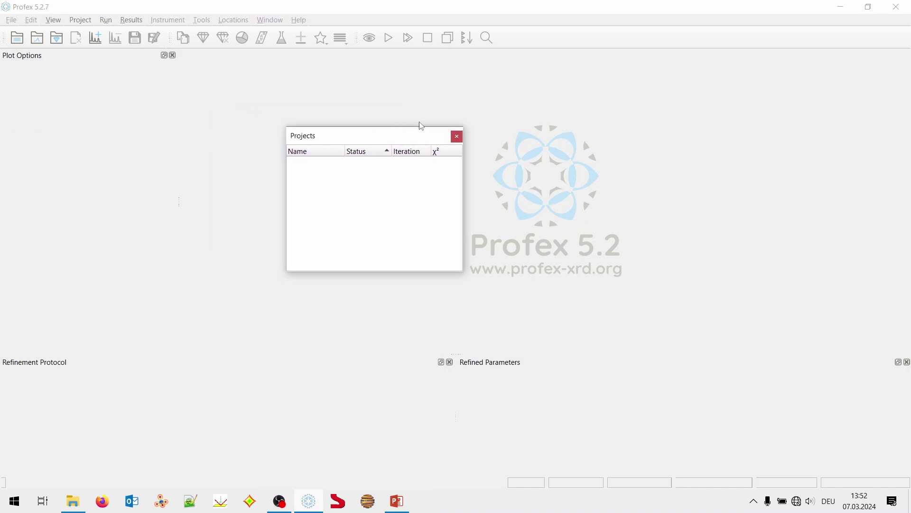
left_click_drag(394, 140, 427, 128)
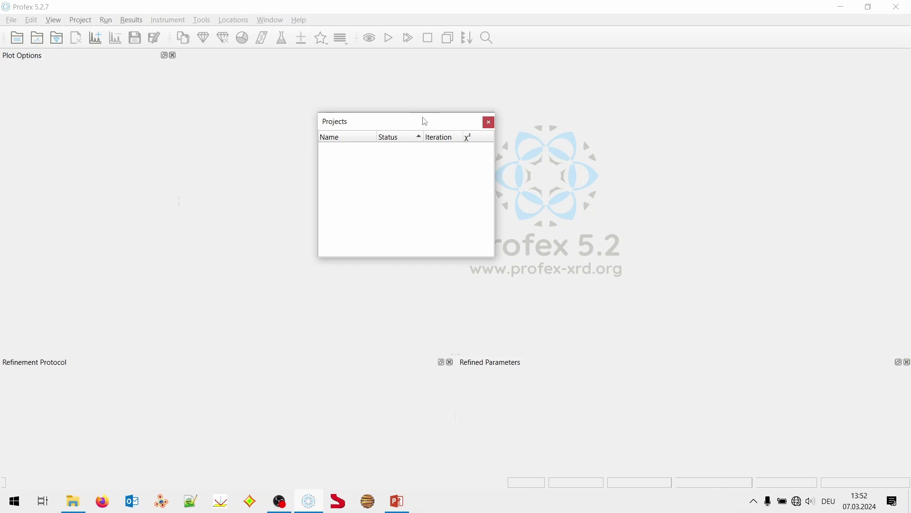
left_click_drag(419, 127, 131, 87)
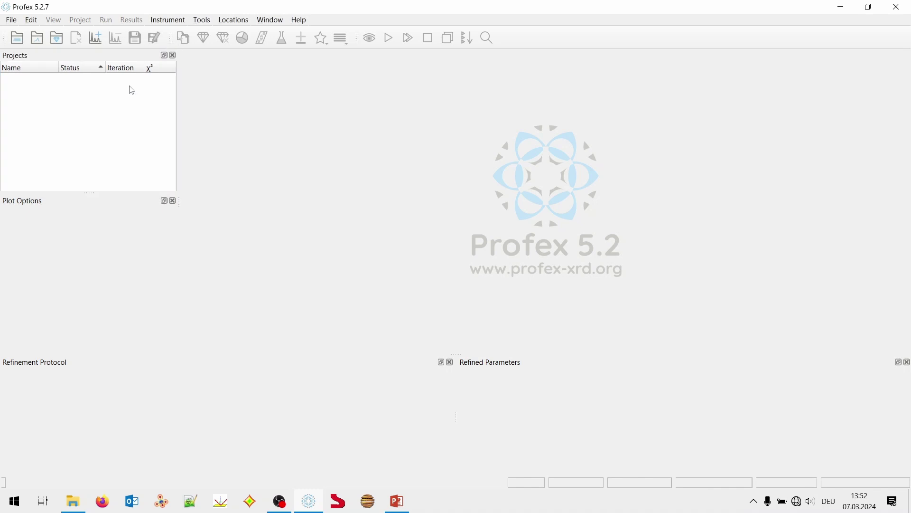
left_click_drag(108, 59, 135, 152)
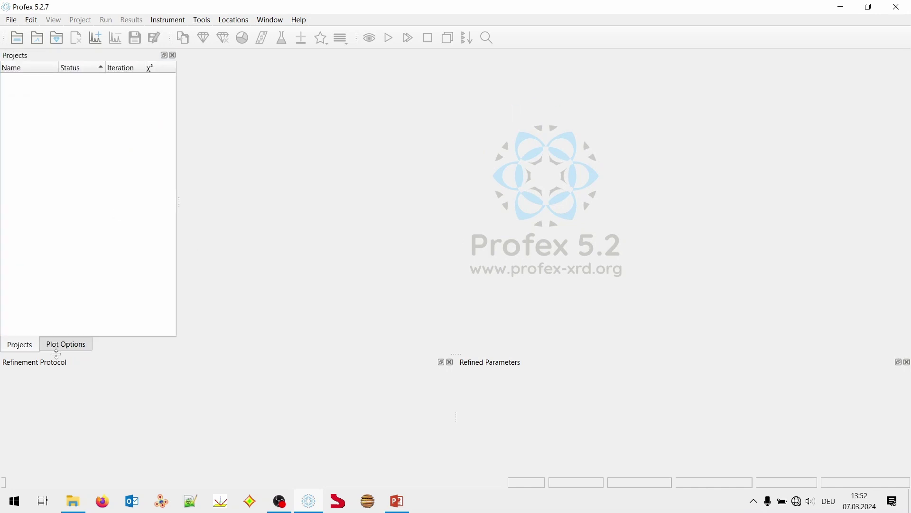
left_click(61, 347)
left_click(29, 350)
left_click(46, 351)
left_click(30, 349)
left_click_drag(62, 58, 80, 81)
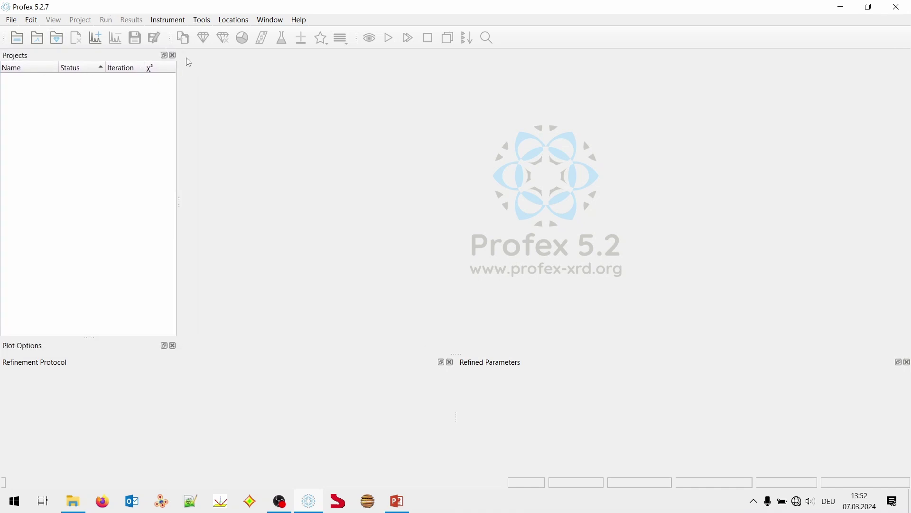
Step: Close the Projects and Plot Options panels, then reopen both from the Window menu
left_click(173, 55)
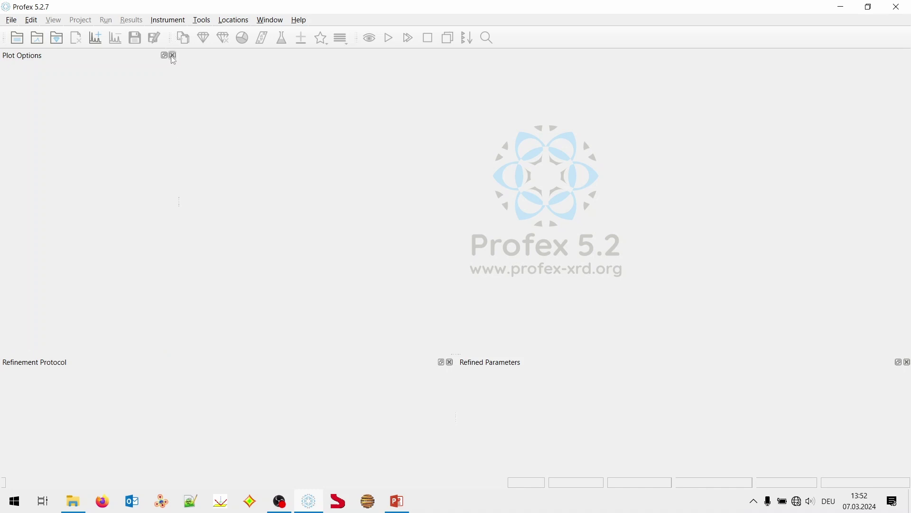
left_click(172, 56)
left_click(278, 21)
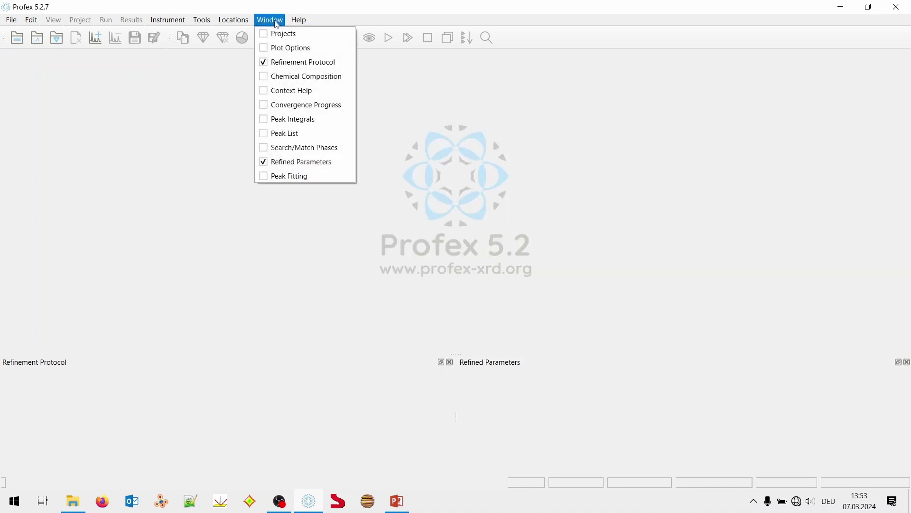
left_click(278, 33)
left_click(277, 21)
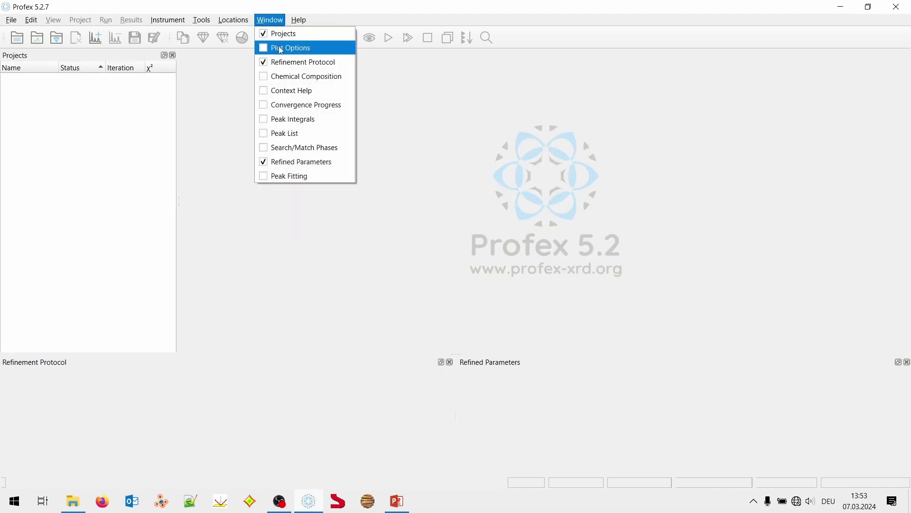
left_click(280, 48)
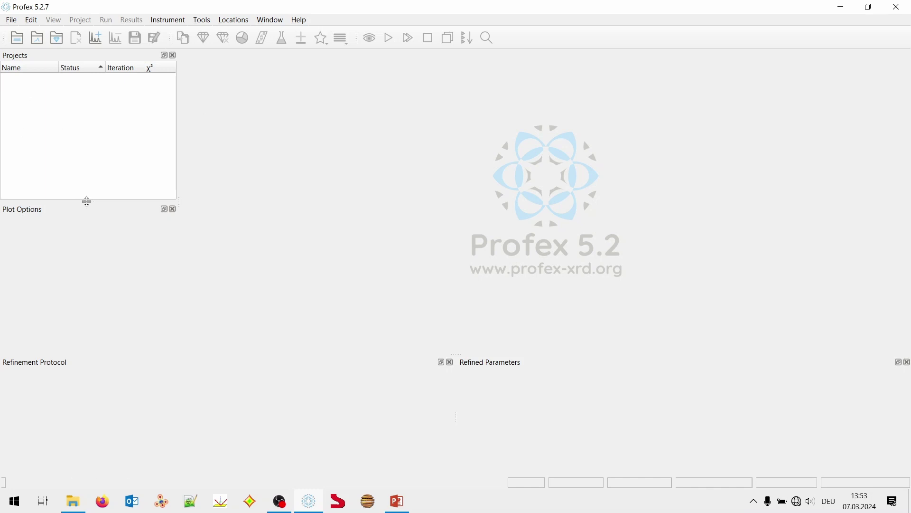
Step: Make the Projects panel shorter and lower the top edge of the bottom panels
left_click_drag(86, 202, 193, 186)
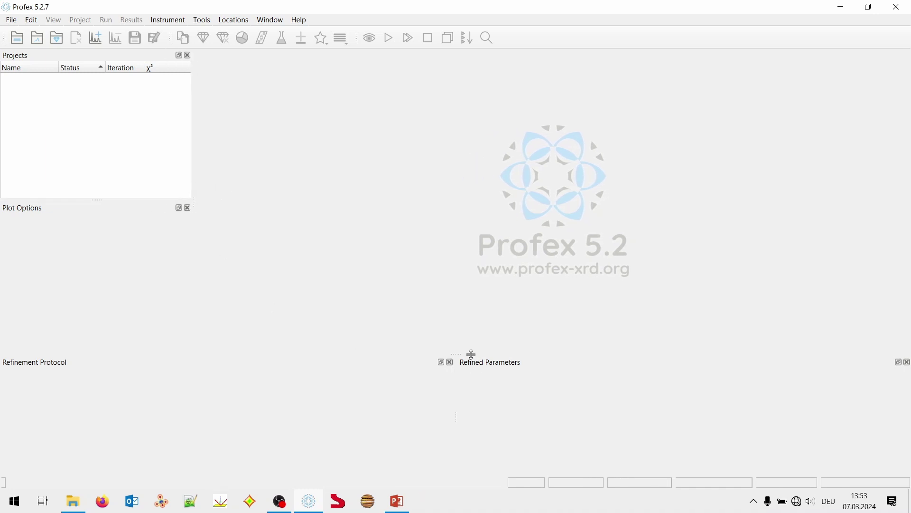
left_click_drag(471, 353, 455, 368)
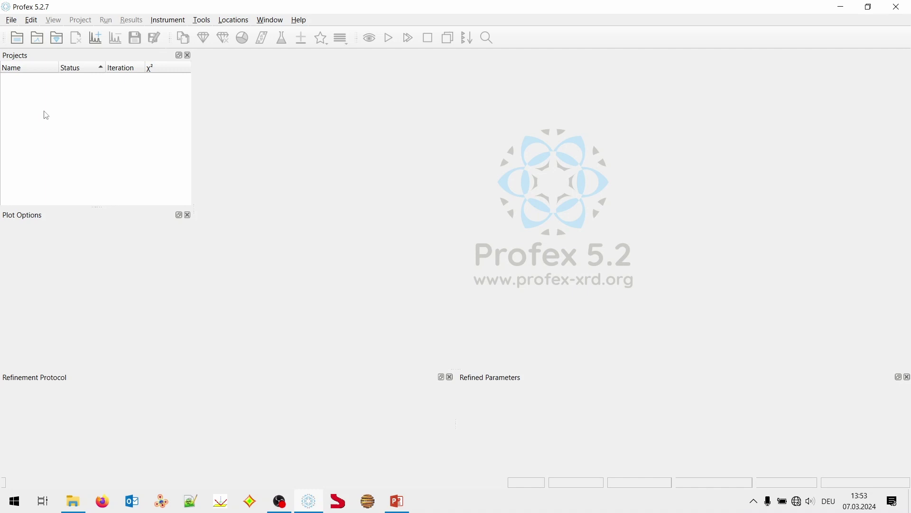
left_click(13, 20)
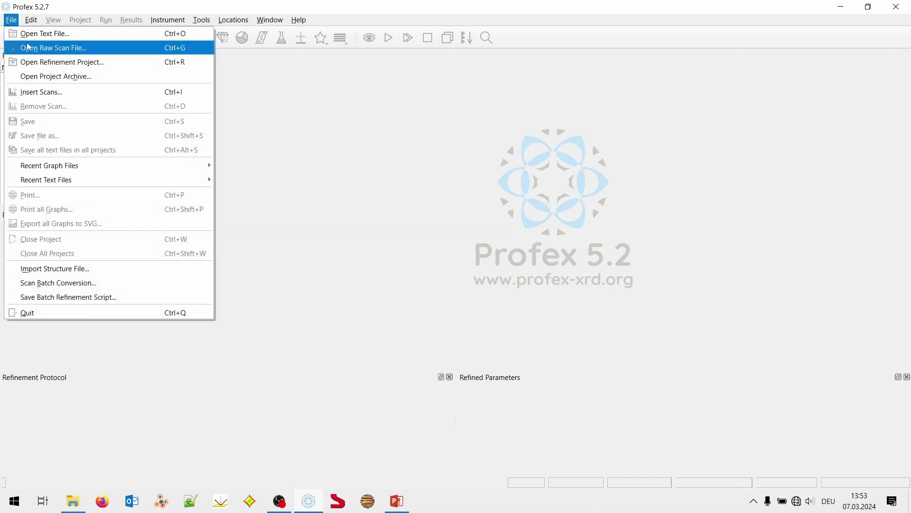
Step: Open raw scan 240222-01.brml from the Example 1 - Basic refinement folder with All files filter
left_click(115, 49)
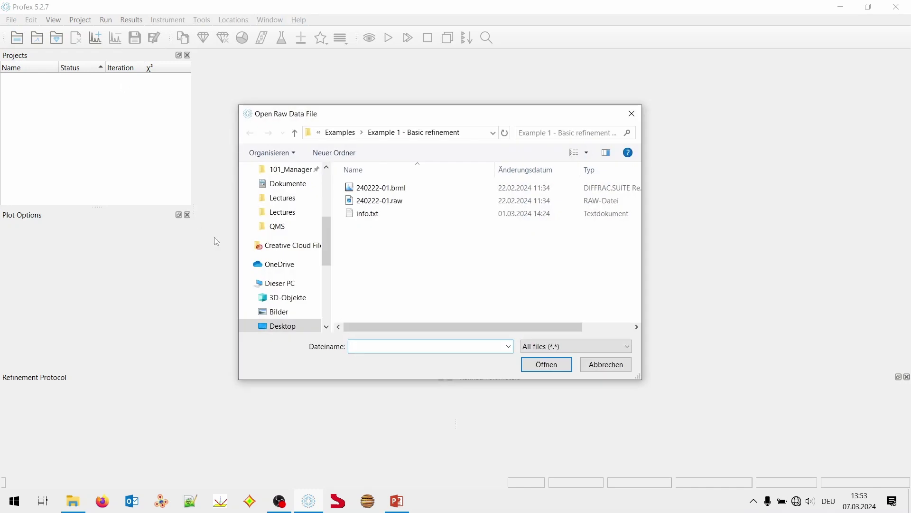
left_click(340, 133)
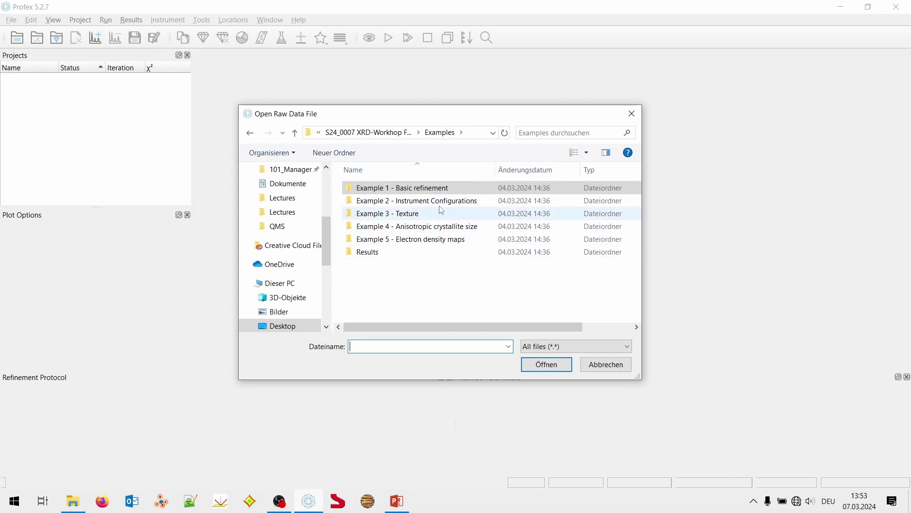
double_click(443, 190)
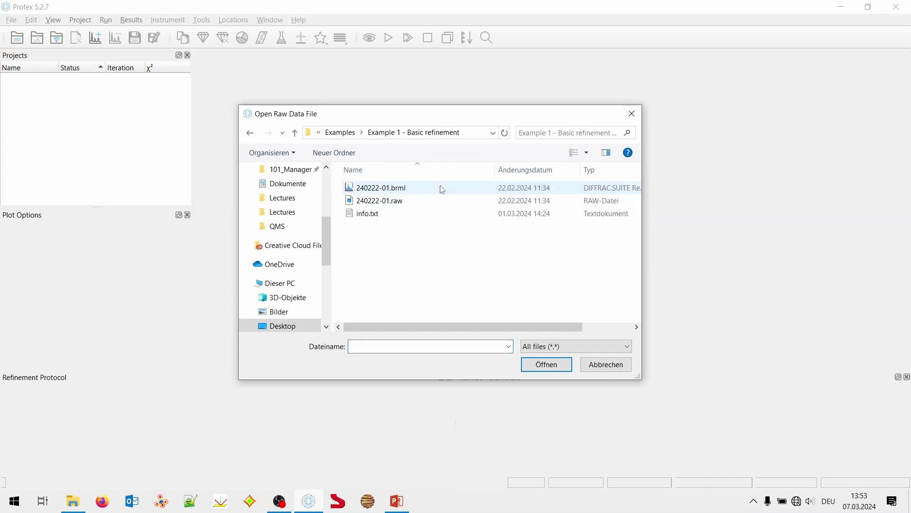
left_click(587, 350)
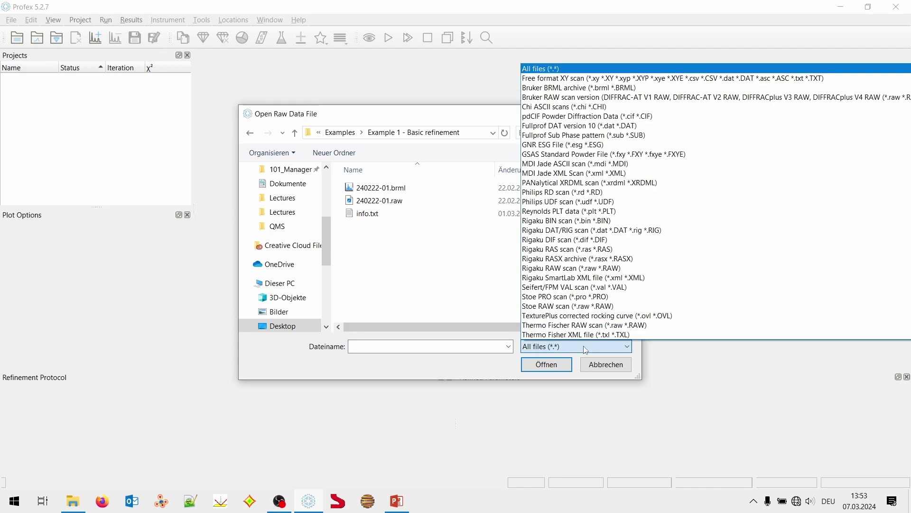
left_click(639, 69)
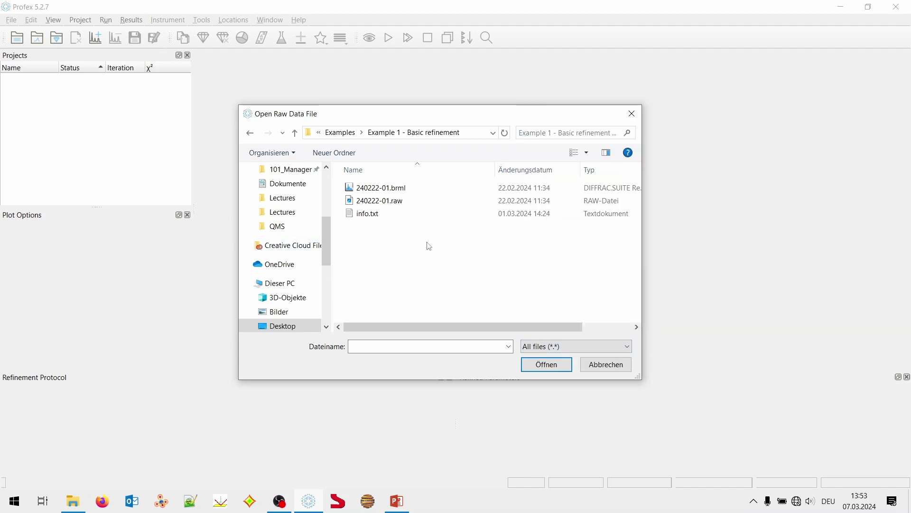
left_click(370, 217)
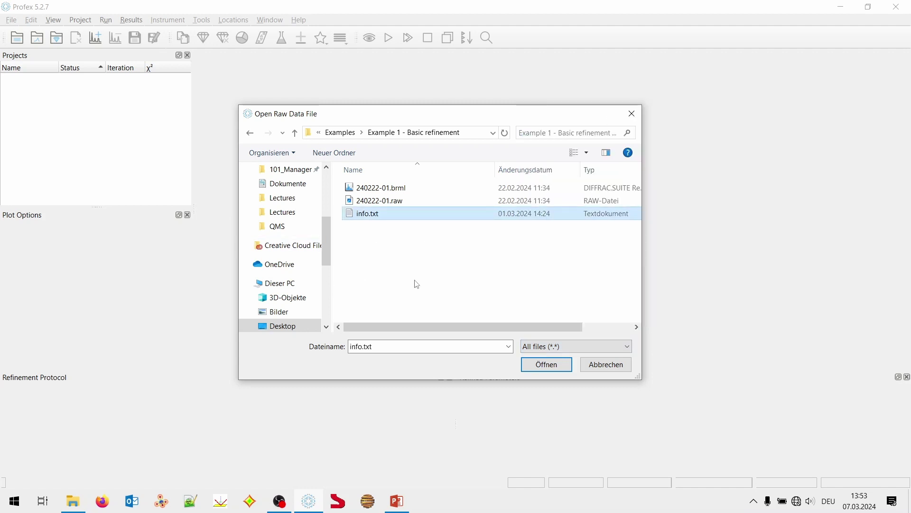
left_click(387, 192)
left_click(407, 202)
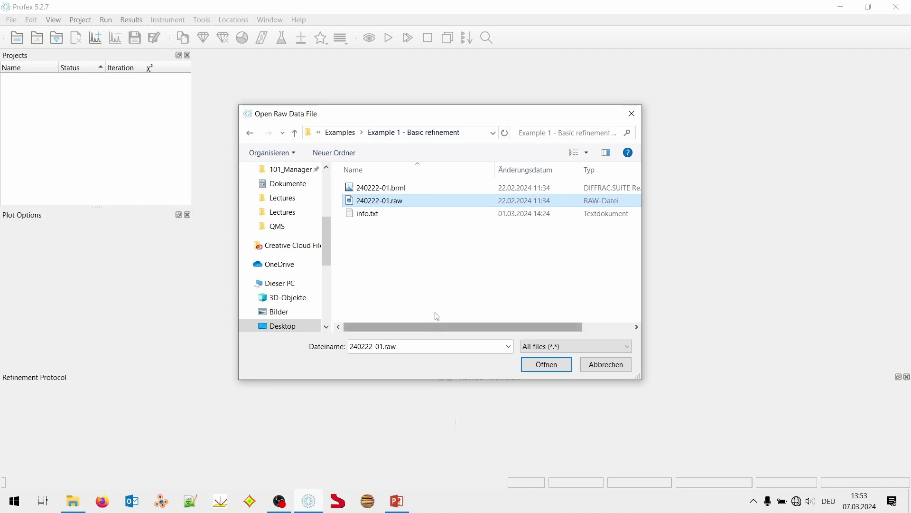
left_click(398, 190)
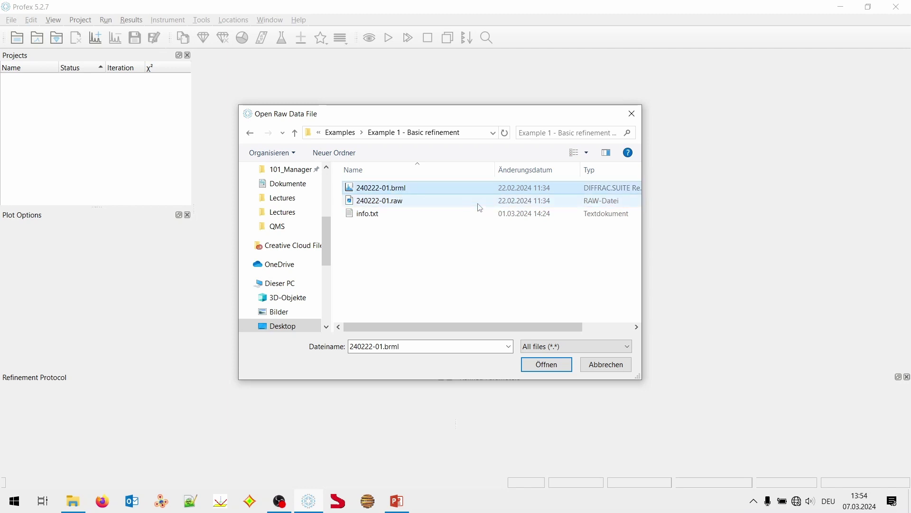
left_click(544, 366)
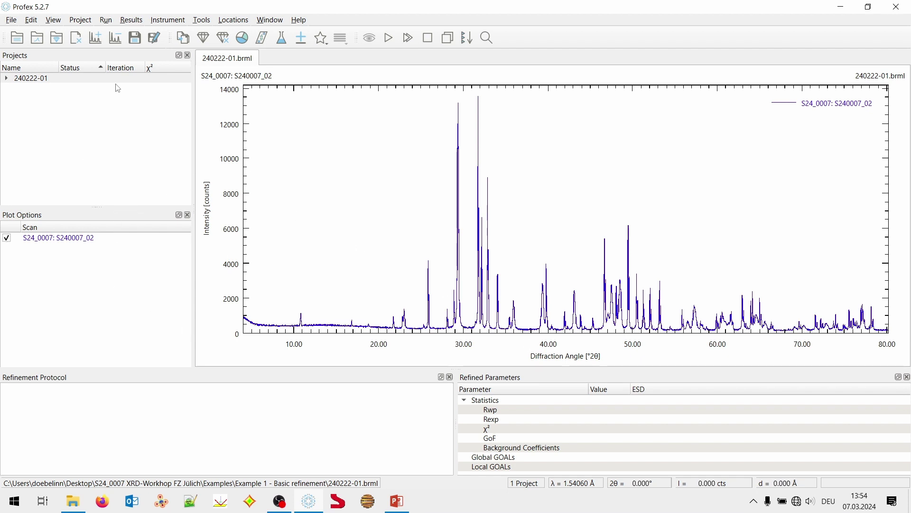
Step: Shorten the Projects panel slightly
left_click_drag(69, 207, 86, 193)
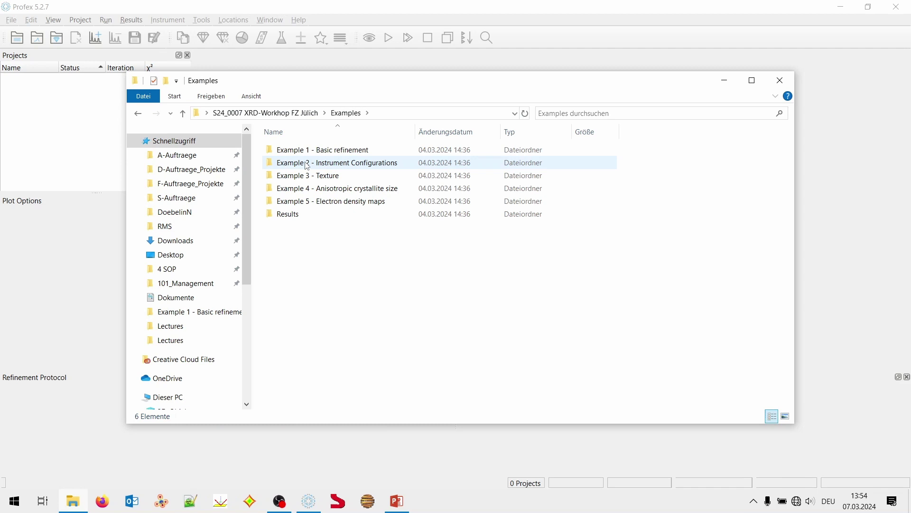
Step: Drag 240222-01.brml from the Example 1 folder into Profex, then close the Explorer window
double_click(323, 150)
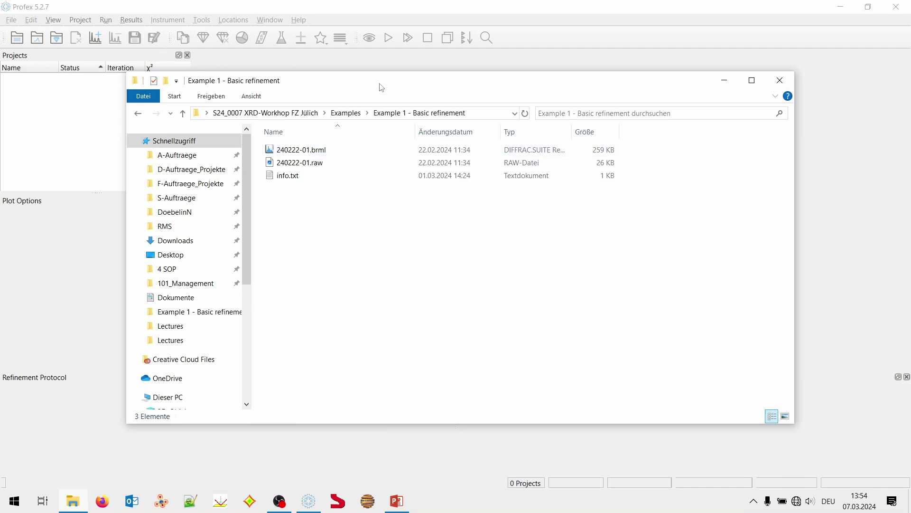
left_click_drag(383, 88, 386, 185)
left_click_drag(304, 244, 499, 112)
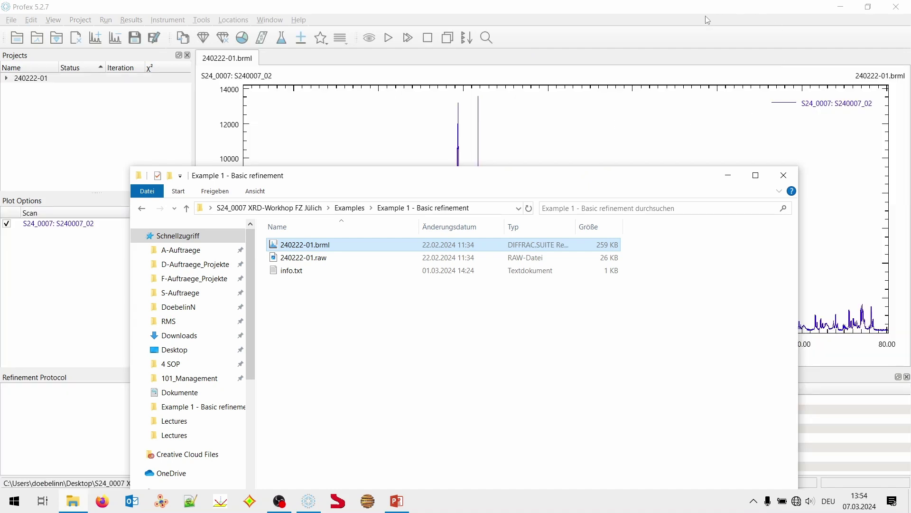
left_click(784, 175)
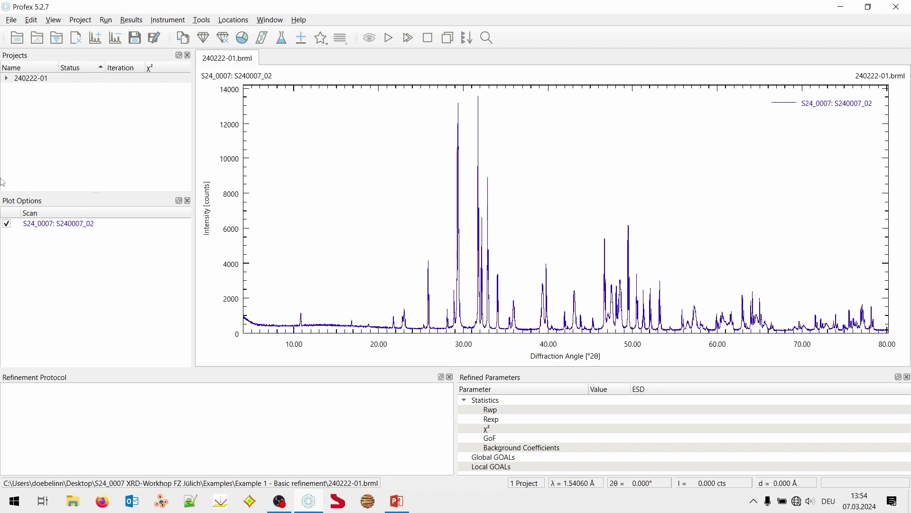
Step: Load 240222-01.raw, compare its plot with the .brml project, then close the raw duplicate
left_click(33, 80)
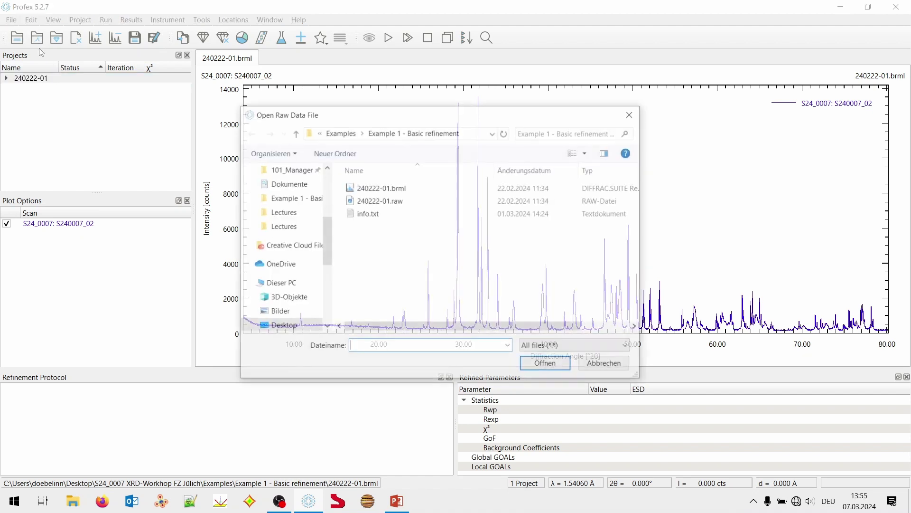
double_click(386, 201)
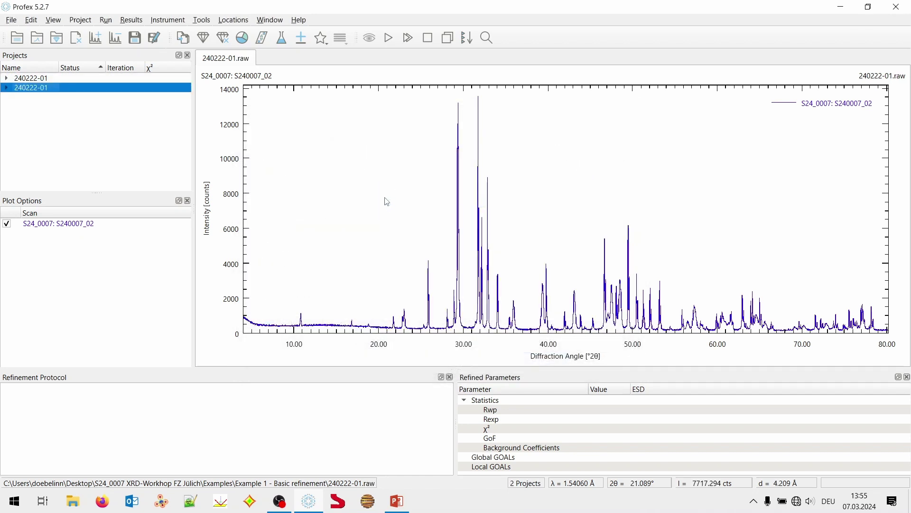
left_click(45, 79)
left_click(45, 87)
left_click(44, 79)
left_click(46, 88)
left_click(54, 79)
left_click(56, 89)
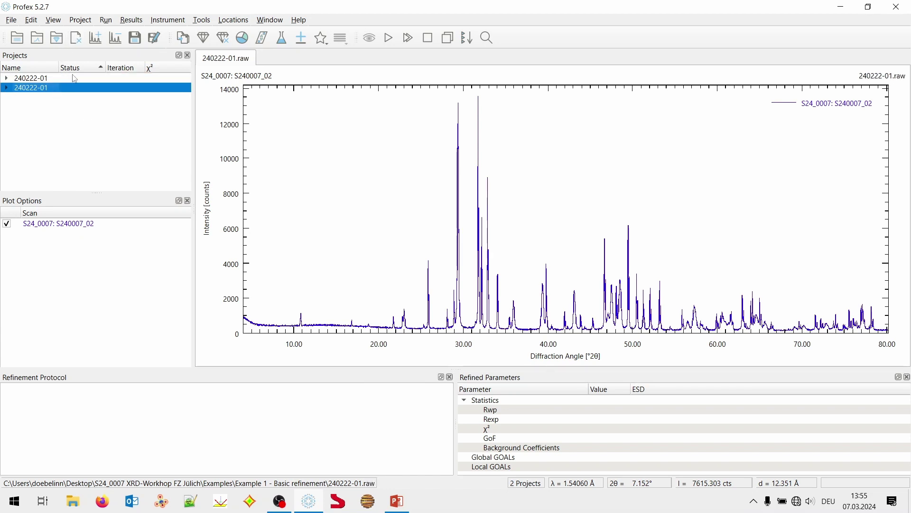
left_click(76, 38)
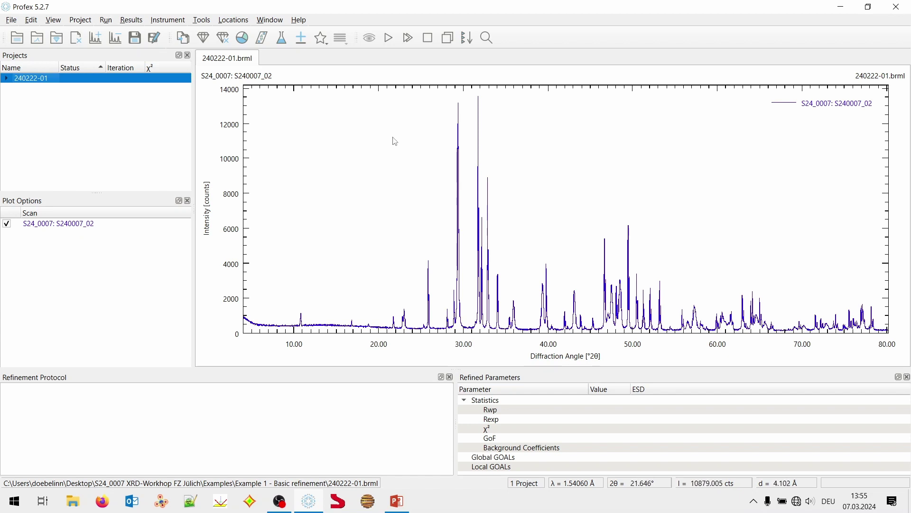
left_click_drag(396, 138, 579, 349)
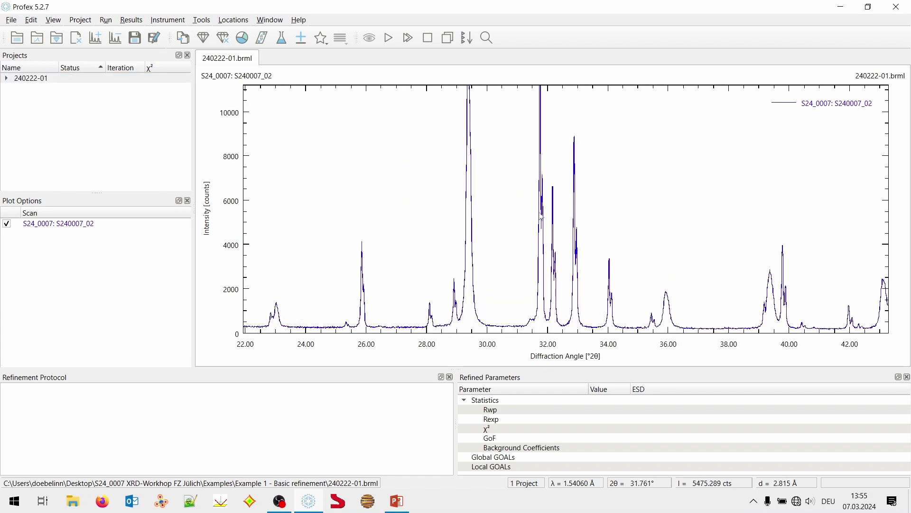
right_click(513, 221)
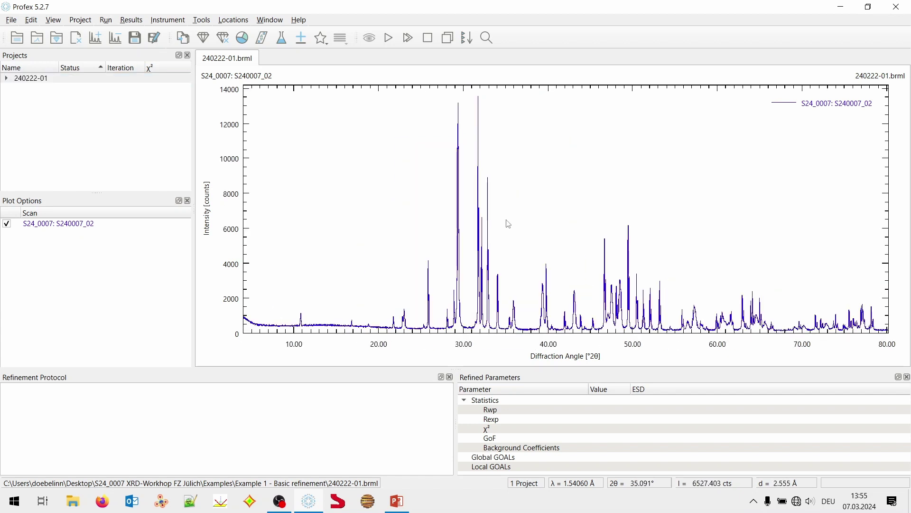
scroll(503, 224, "up", 1)
scroll(503, 224, "up", 3)
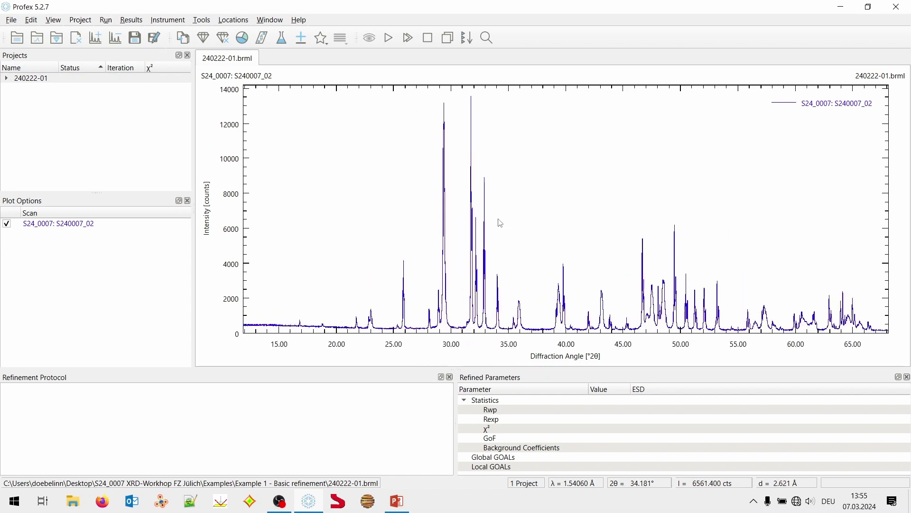
right_click(500, 223)
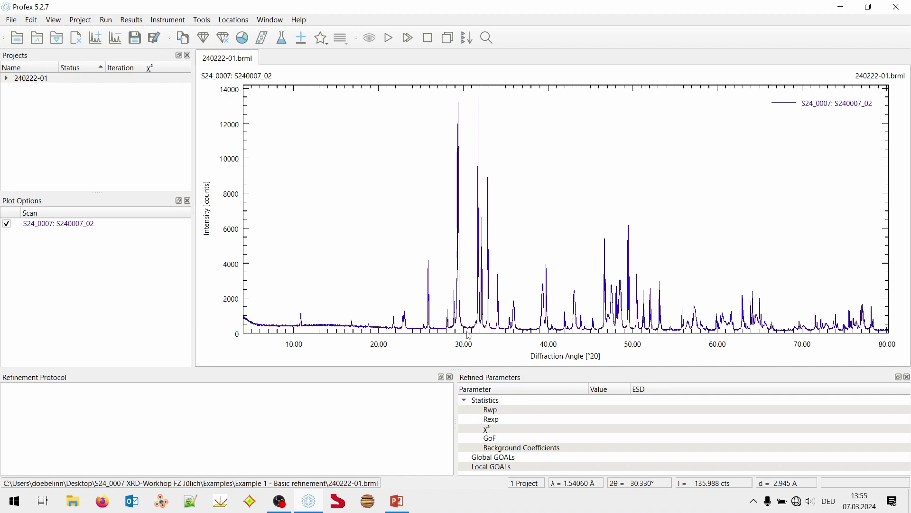
scroll(469, 335, "up", 5)
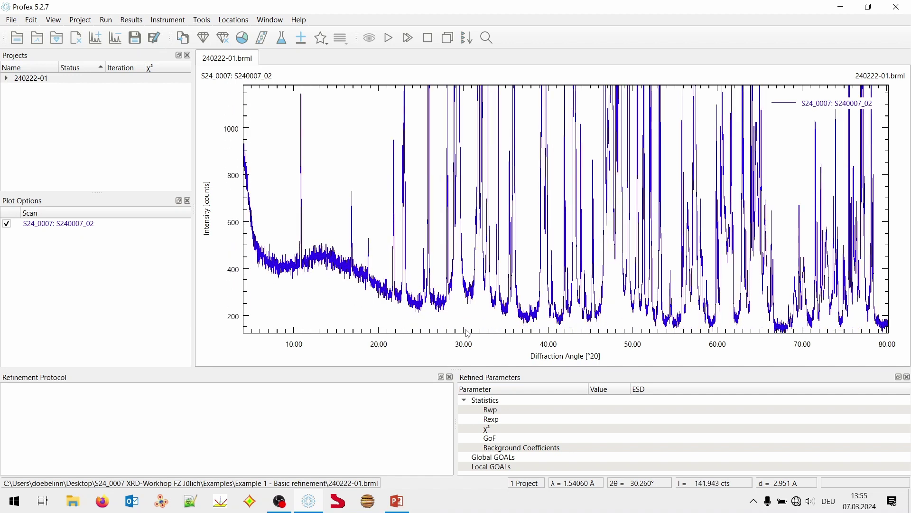
right_click(466, 309)
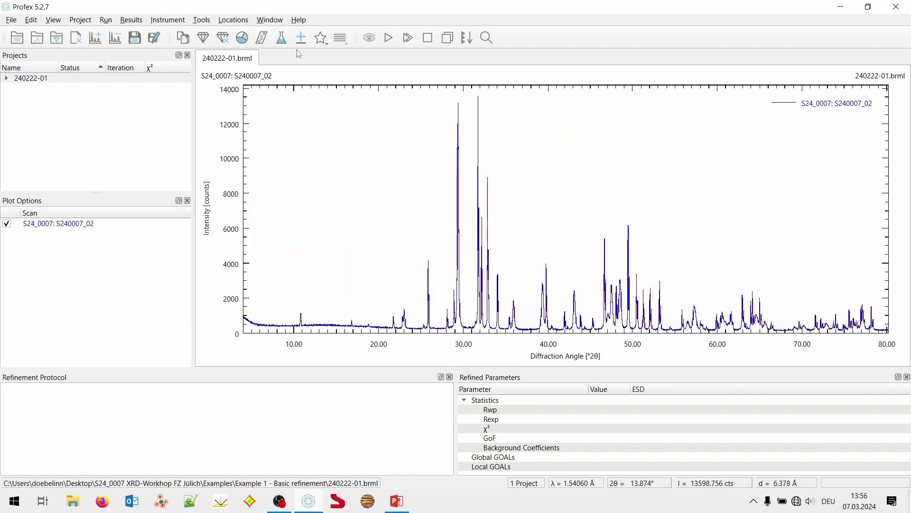
left_click(302, 21)
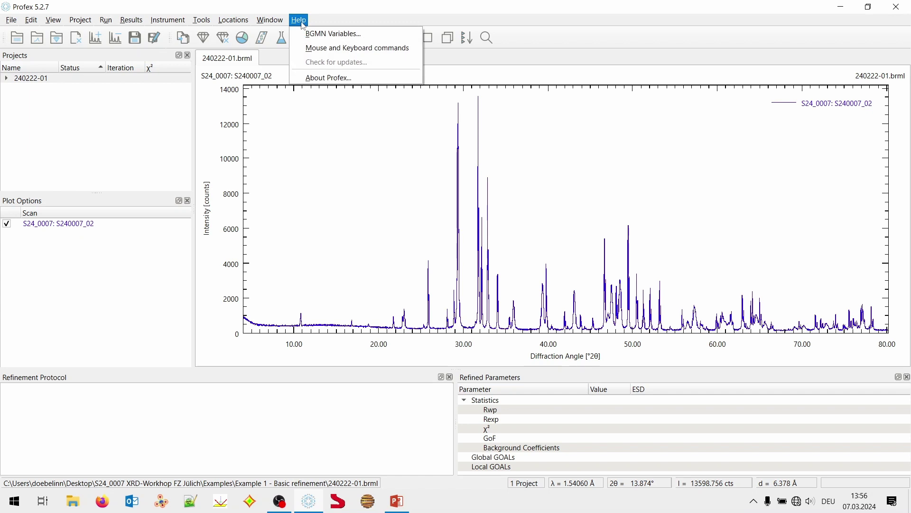
left_click(298, 48)
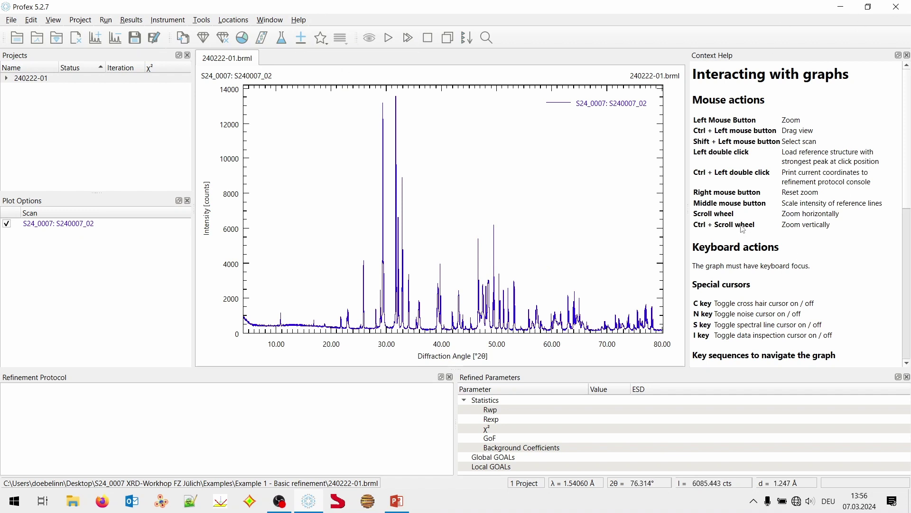
scroll(747, 228, "down", 5)
scroll(749, 226, "down", 3)
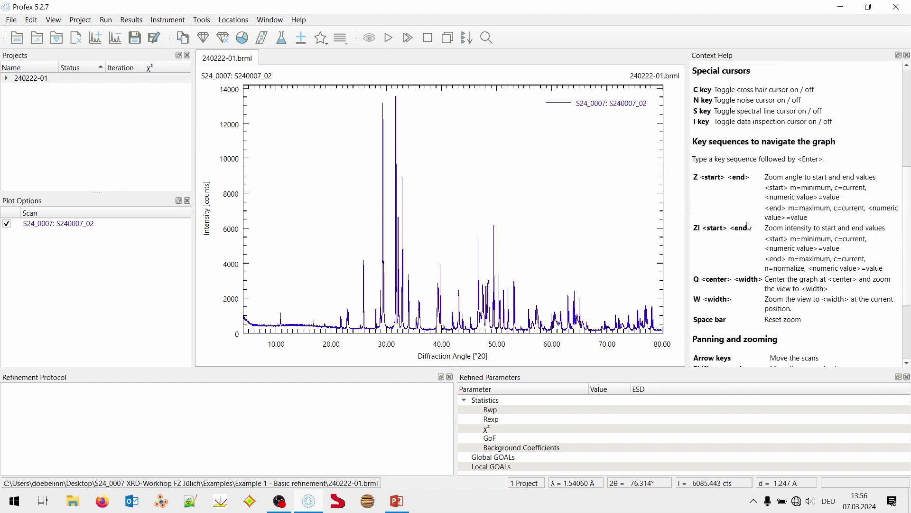
scroll(749, 226, "down", 4)
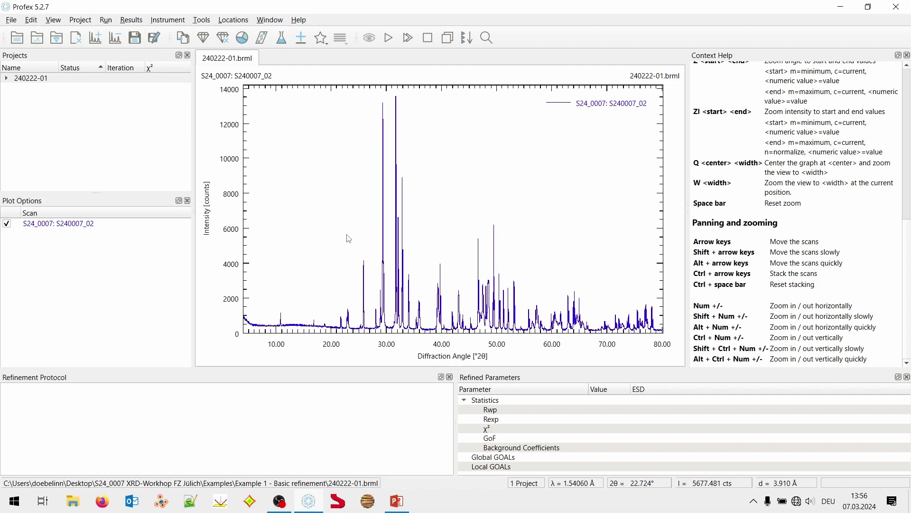
scroll(810, 242, "up", 12)
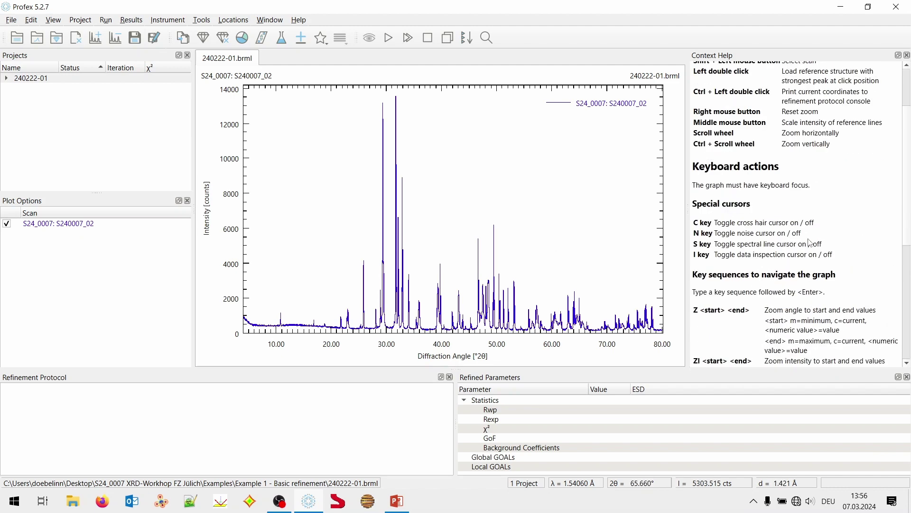
left_click(907, 55)
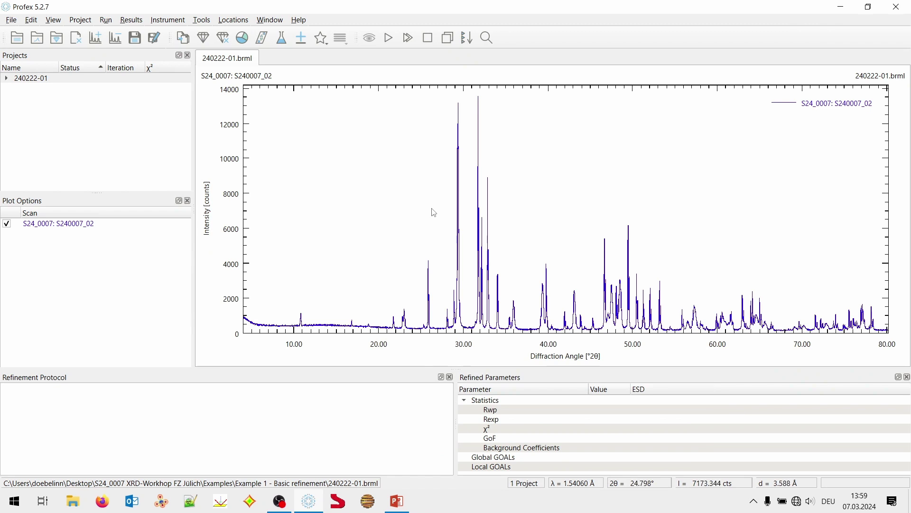
Step: Zoom to 27–34° and list matches for the 31.7° peak, Apatite-O.str ranked first
left_click_drag(437, 127, 507, 398)
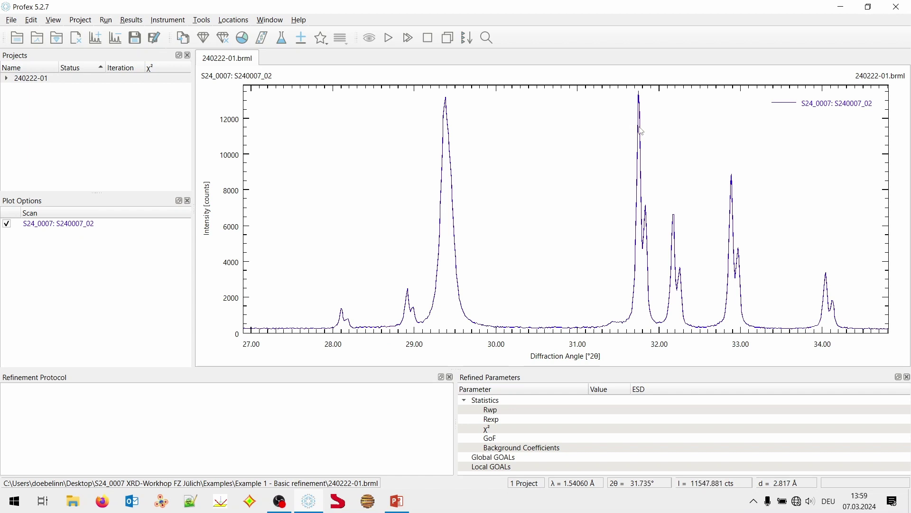
left_click(638, 126)
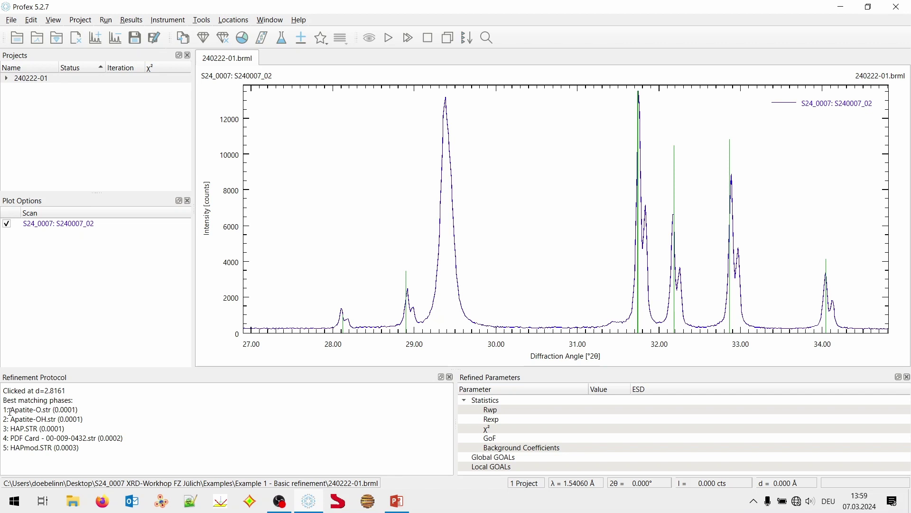
left_click_drag(10, 412, 10, 418)
left_click(133, 410)
left_click_drag(37, 419, 45, 419)
left_click(112, 416)
Step: Zoom back out and list matches for the peak near 29.4°, Nitratine.str ranked first
right_click(495, 236)
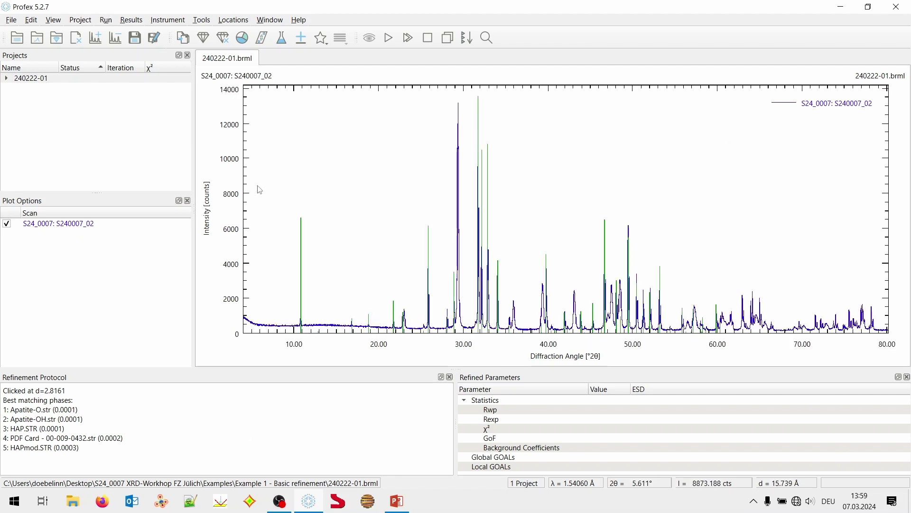
scroll(271, 218, "up", 2)
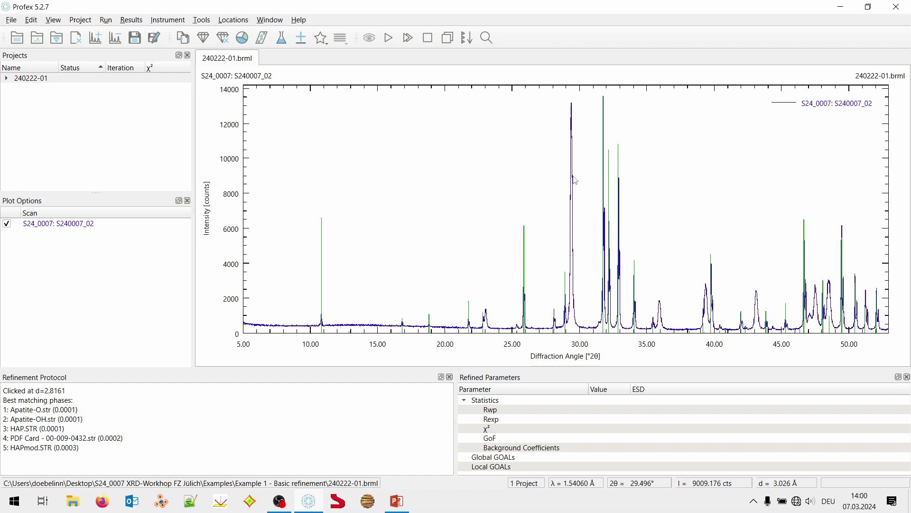
scroll(574, 182, "up", 5)
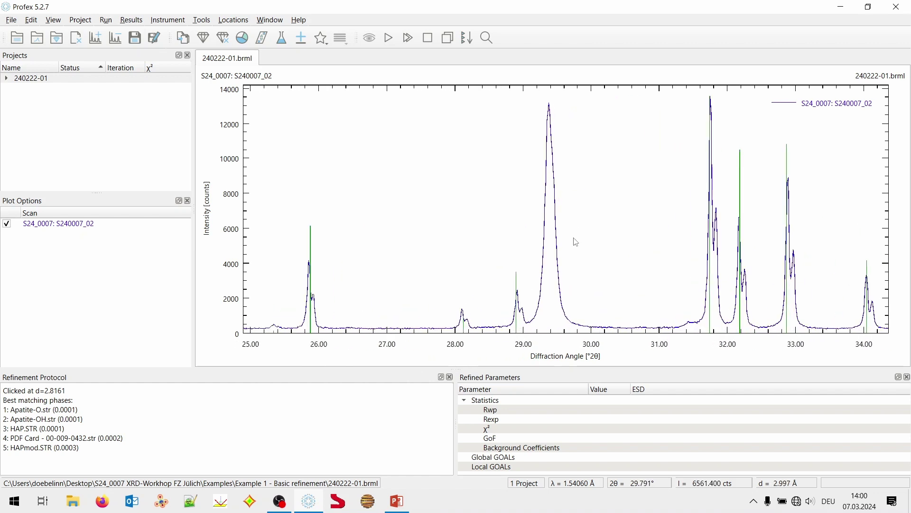
left_click(549, 127)
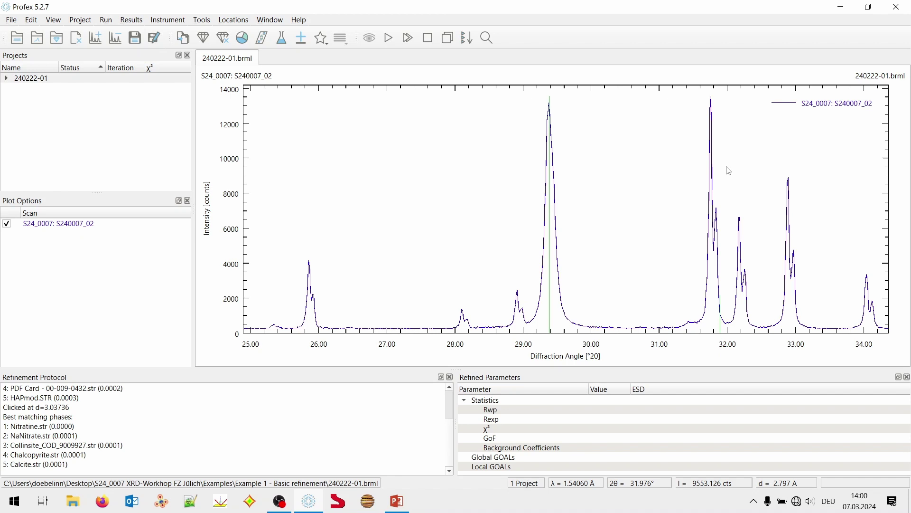
Step: Zoom around the 29.4° peak and list its matches at d=3.03503, Calcite-Markgraf.str first
scroll(730, 171, "down", 1)
scroll(730, 171, "down", 4)
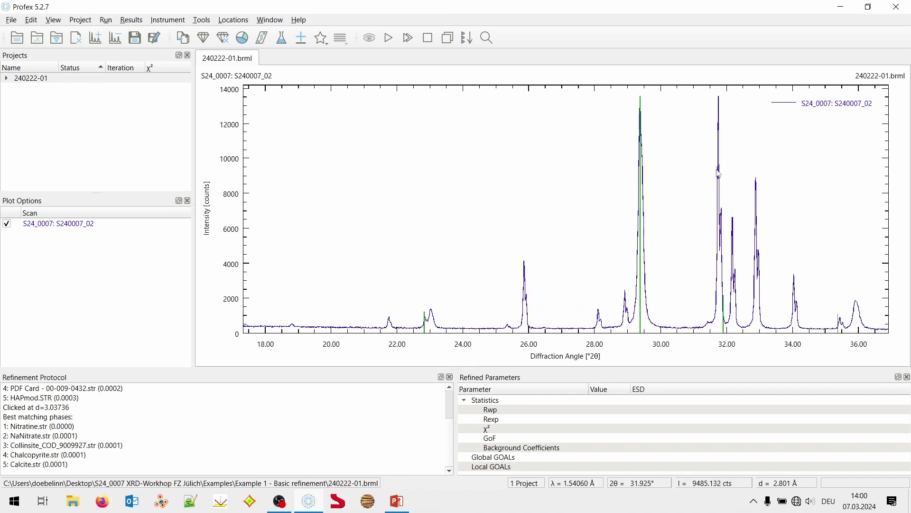
scroll(450, 287, "up", 3)
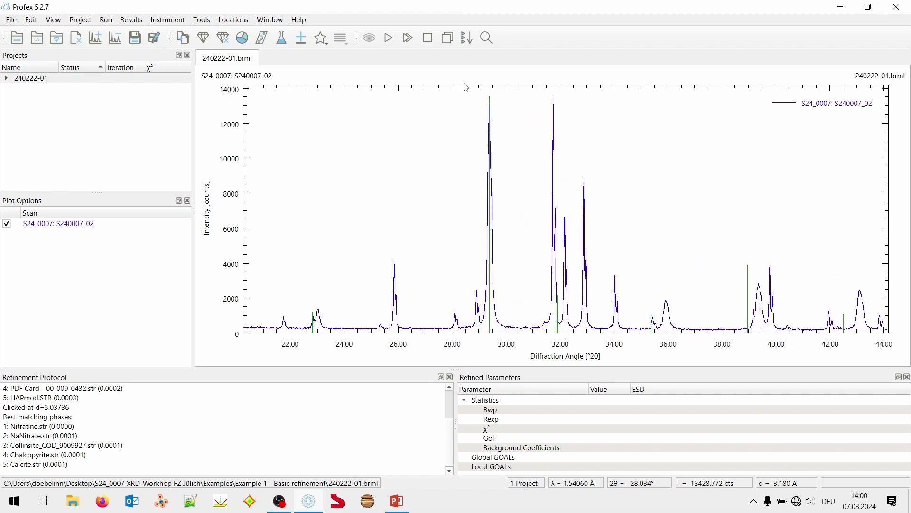
scroll(542, 261, "up", 2)
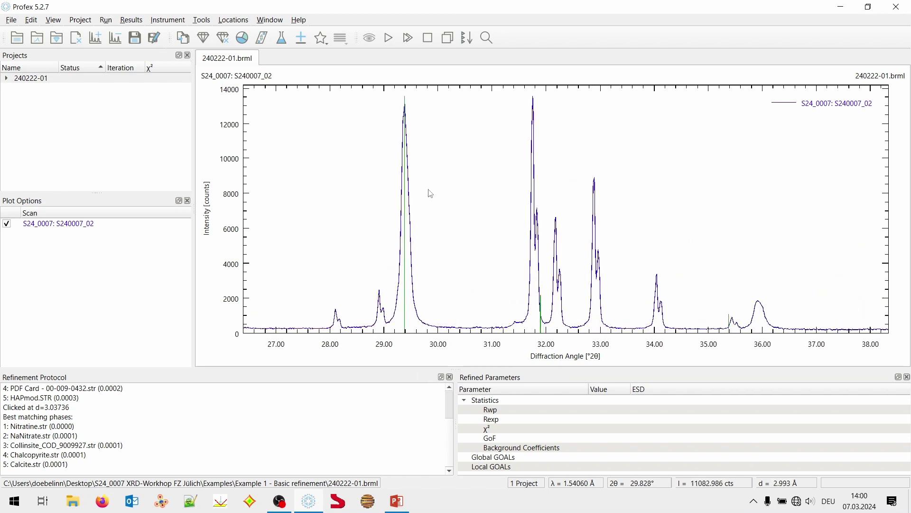
scroll(491, 263, "up", 1)
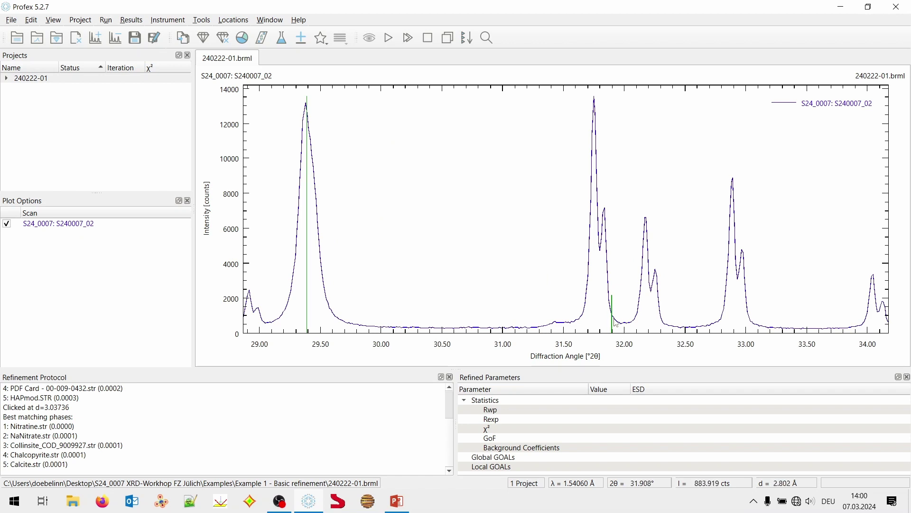
mouse_move(614, 322)
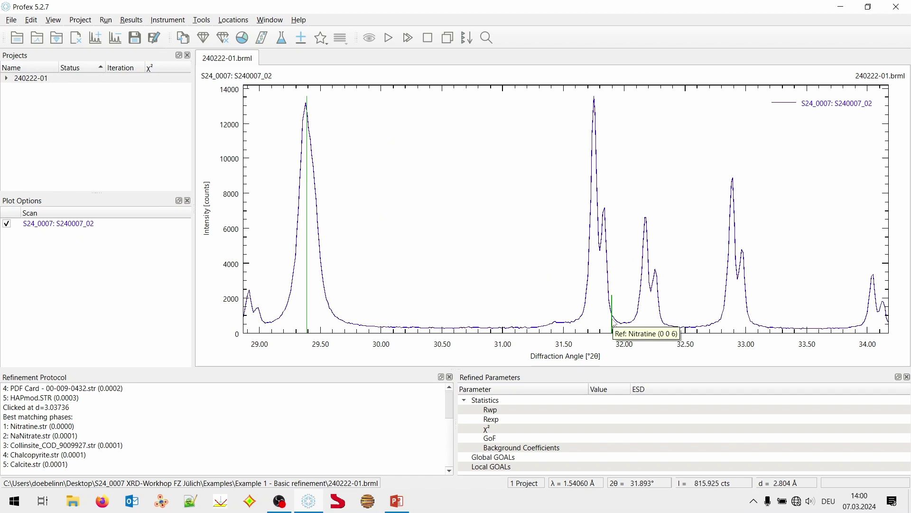
scroll(508, 271, "down", 3)
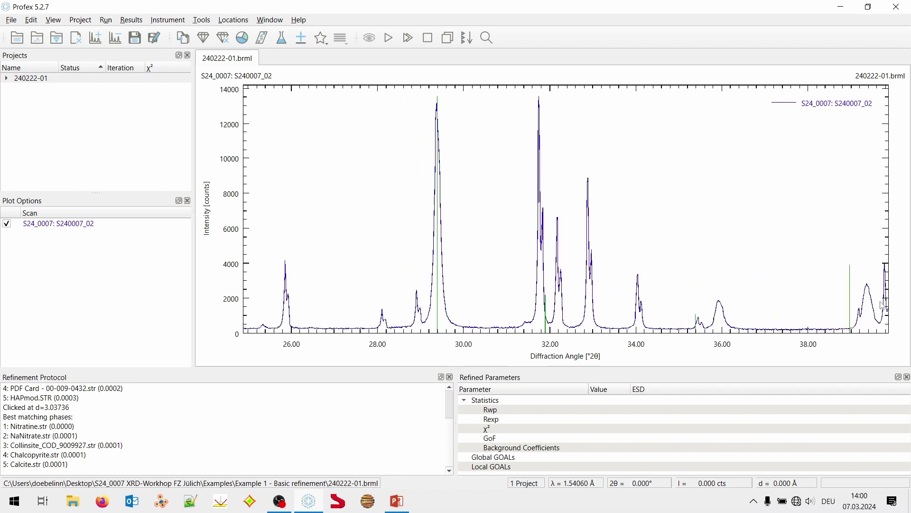
scroll(882, 305, "up", 3)
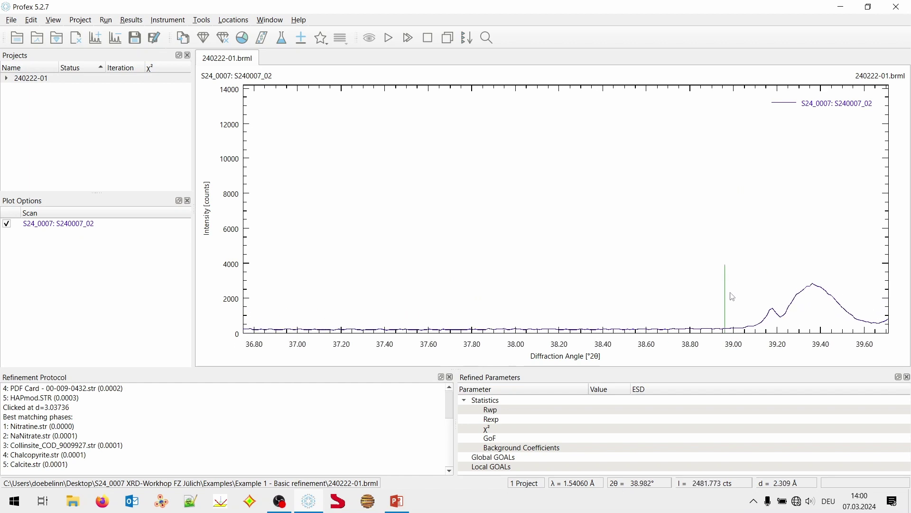
mouse_move(726, 298)
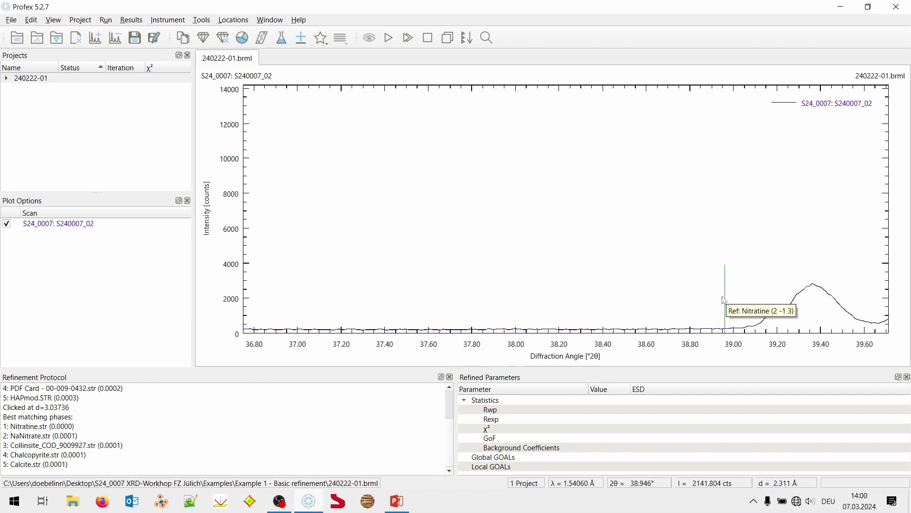
right_click(461, 188)
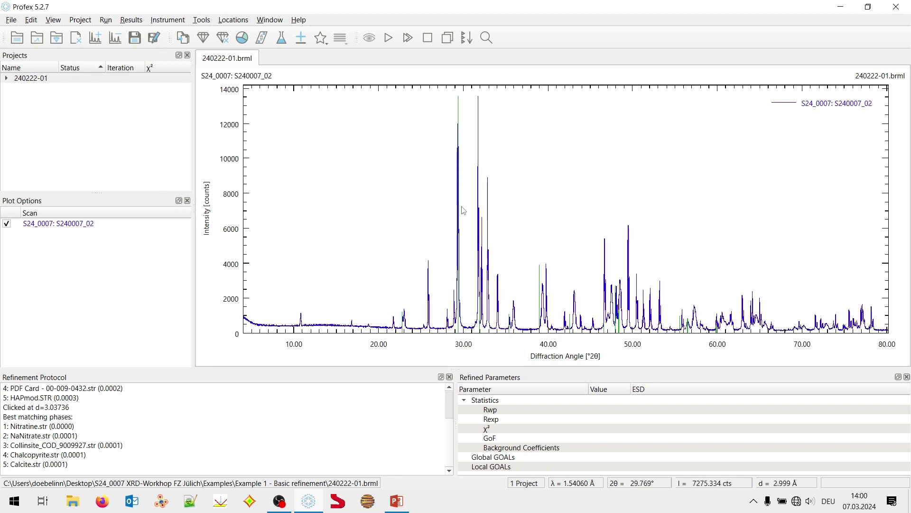
scroll(464, 210, "up", 8)
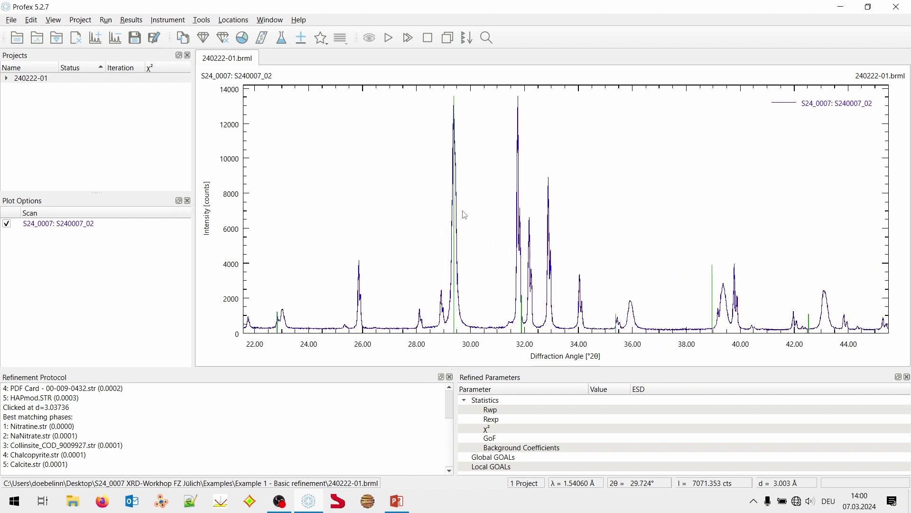
scroll(463, 215, "up", 6)
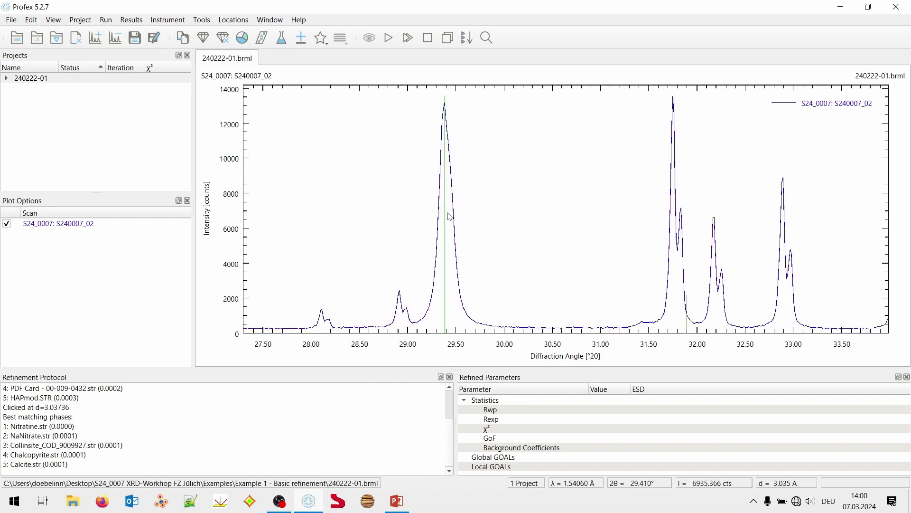
left_click(453, 150)
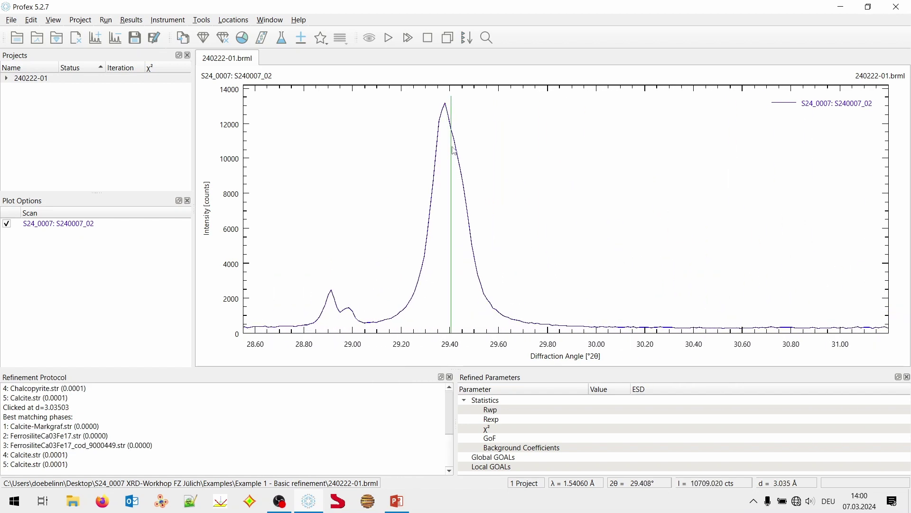
Step: Zoom in and out across the 5–80° pattern to check Calcite-Markgraf's reference lines
scroll(450, 161, "down", 7)
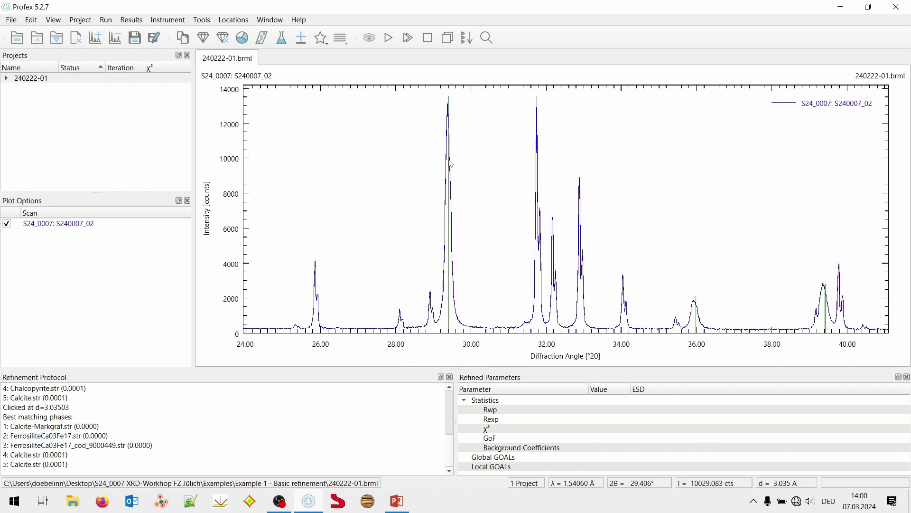
scroll(451, 163, "down", 4)
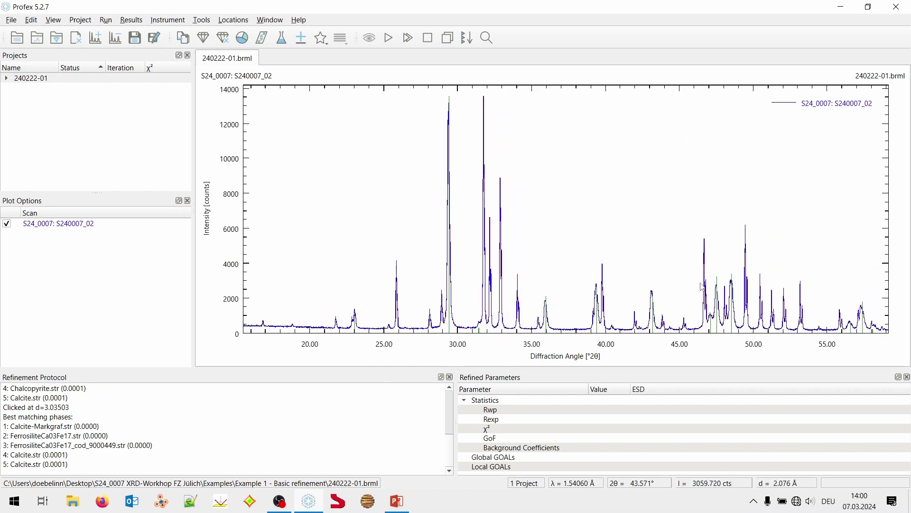
scroll(744, 283, "up", 3)
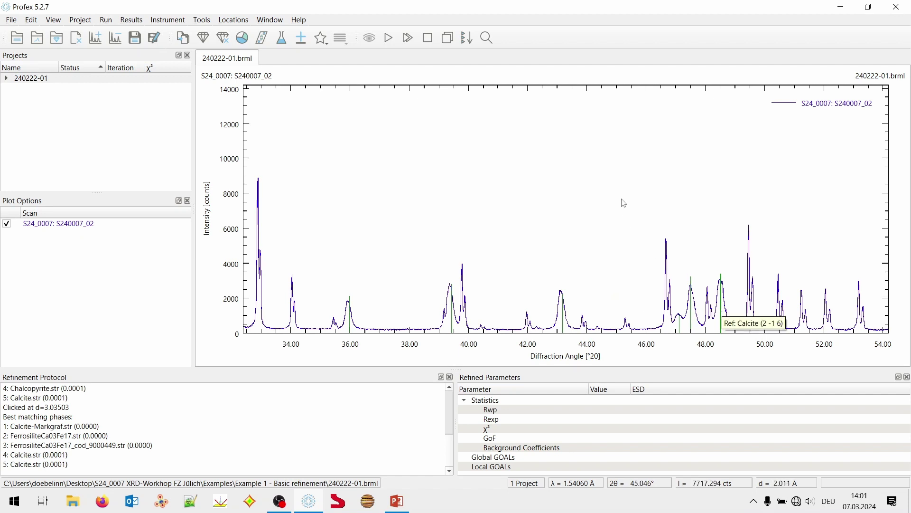
scroll(621, 201, "down", 3)
scroll(453, 195, "up", 4)
scroll(453, 194, "up", 3)
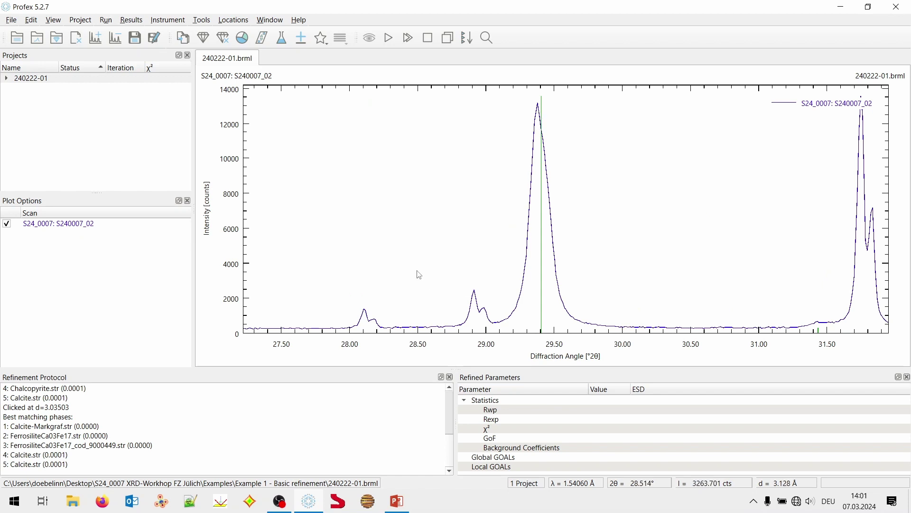
scroll(417, 273, "down", 4)
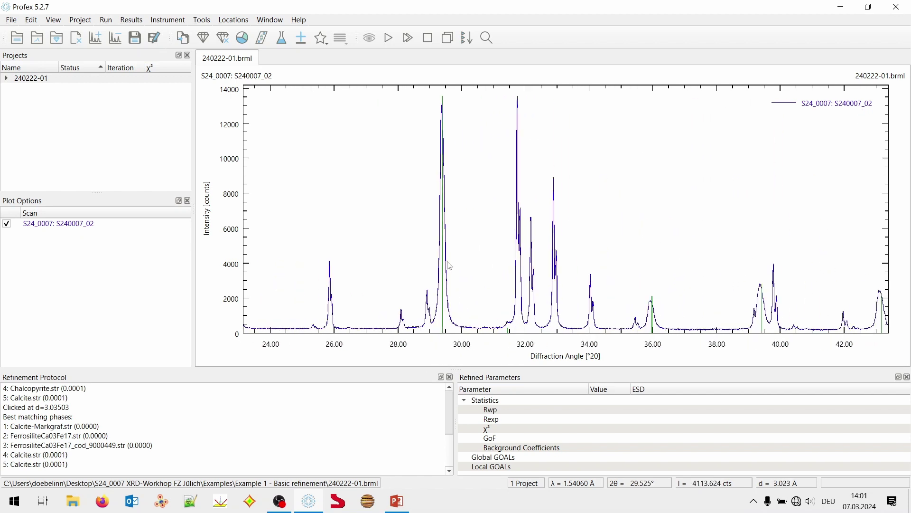
scroll(454, 258, "down", 2)
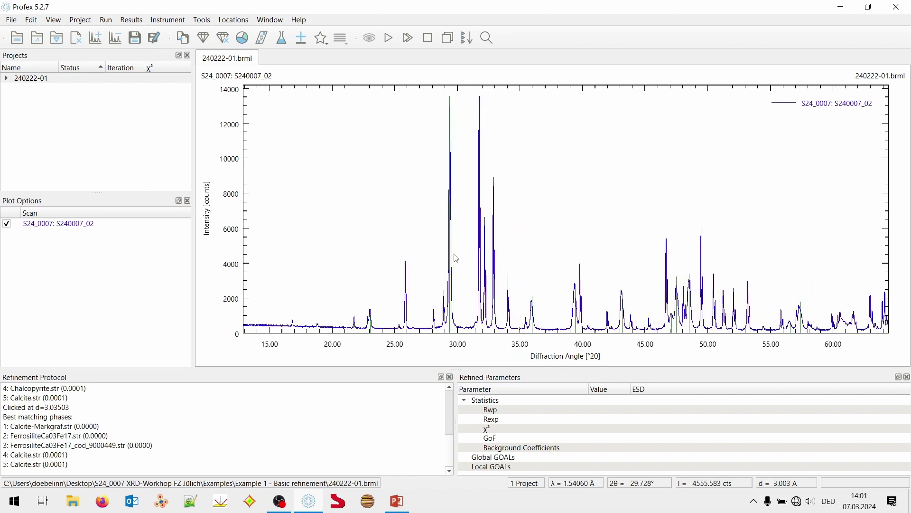
scroll(455, 259, "down", 2)
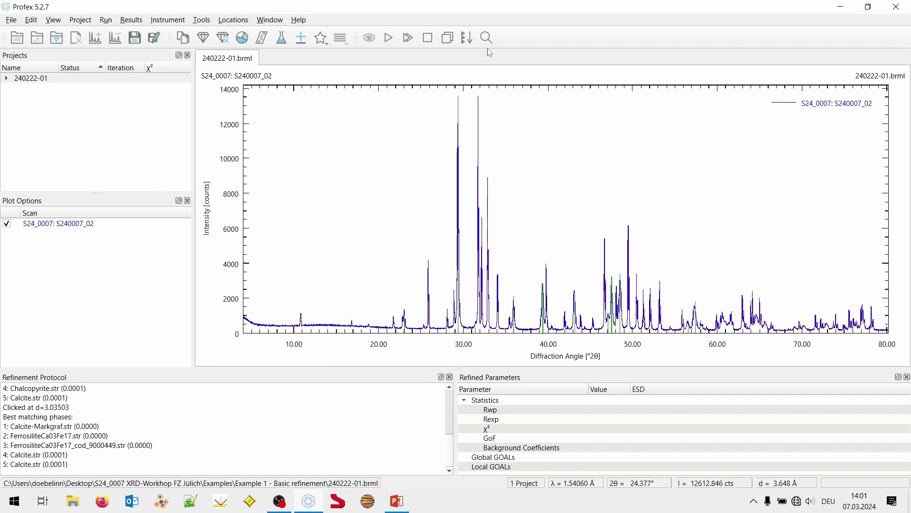
right_click(539, 38)
Step: Show the Reference Structure toolbar and overlay the Calcite reference lines on the pattern
left_click(587, 247)
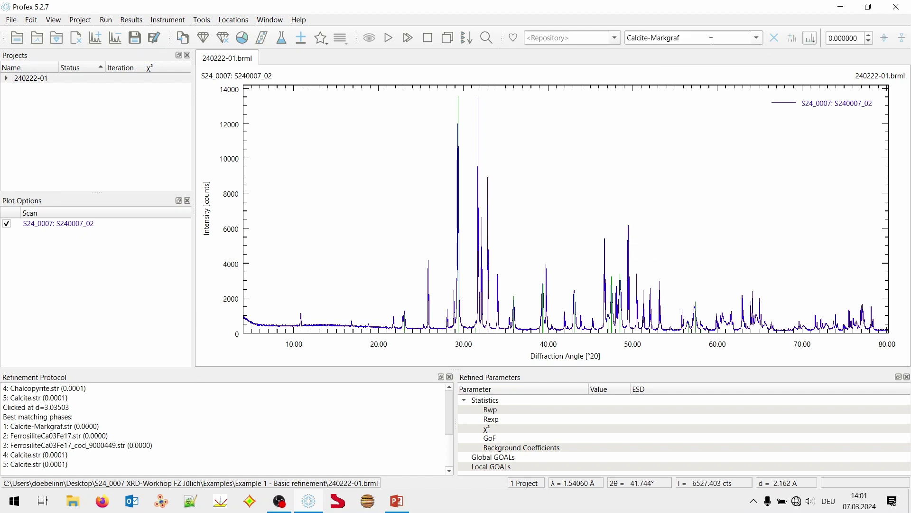
left_click(684, 36)
left_click(757, 37)
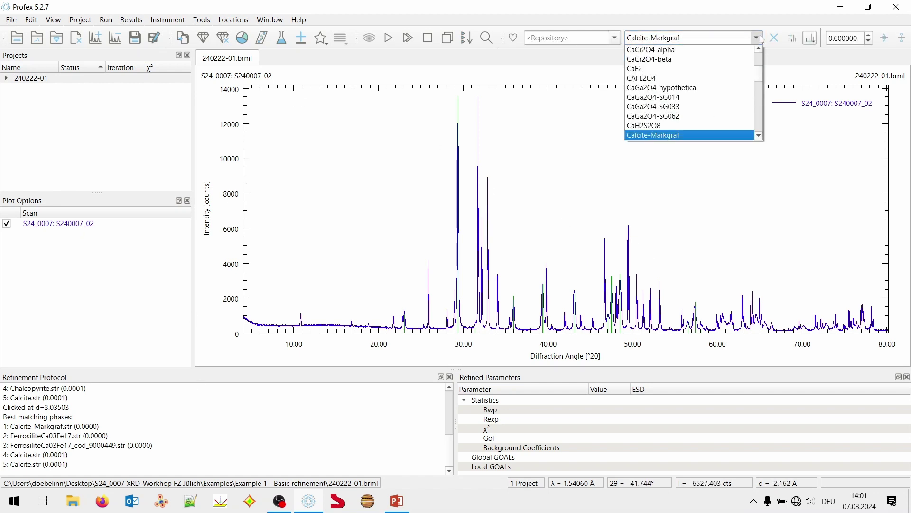
left_click(757, 38)
key("BackSpace")
key("BackSpace")
key("BackSpace")
key("BackSpace")
key("BackSpace")
key("BackSpace")
key("BackSpace")
key("BackSpace")
key("BackSpace")
key("BackSpace")
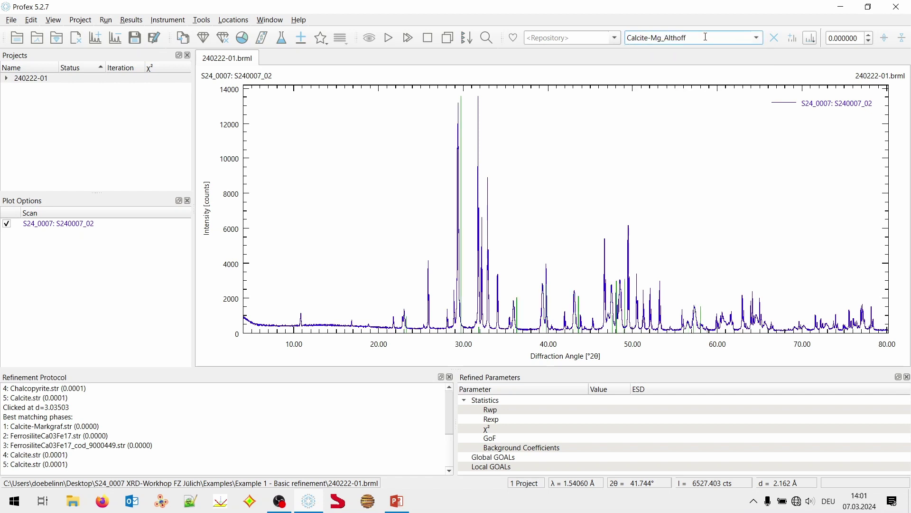
type("Mg")
key("BackSpace")
key("BackSpace")
type("e")
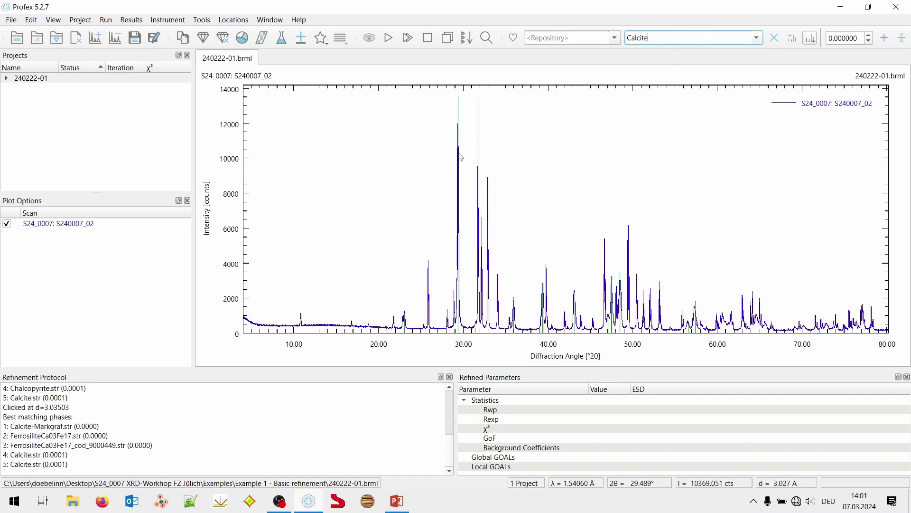
scroll(468, 156, "up", 5)
scroll(468, 155, "up", 3)
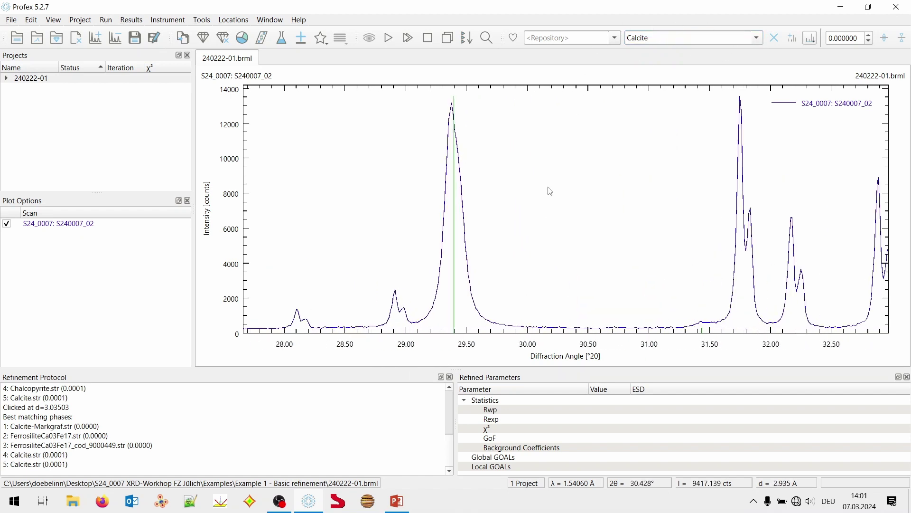
scroll(484, 203, "down", 1)
scroll(484, 203, "down", 3)
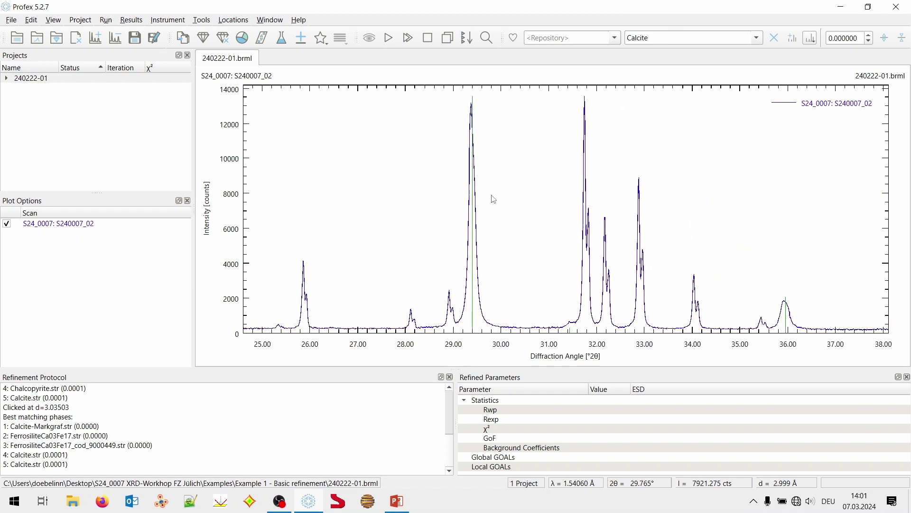
scroll(496, 201, "down", 1)
scroll(503, 199, "down", 1)
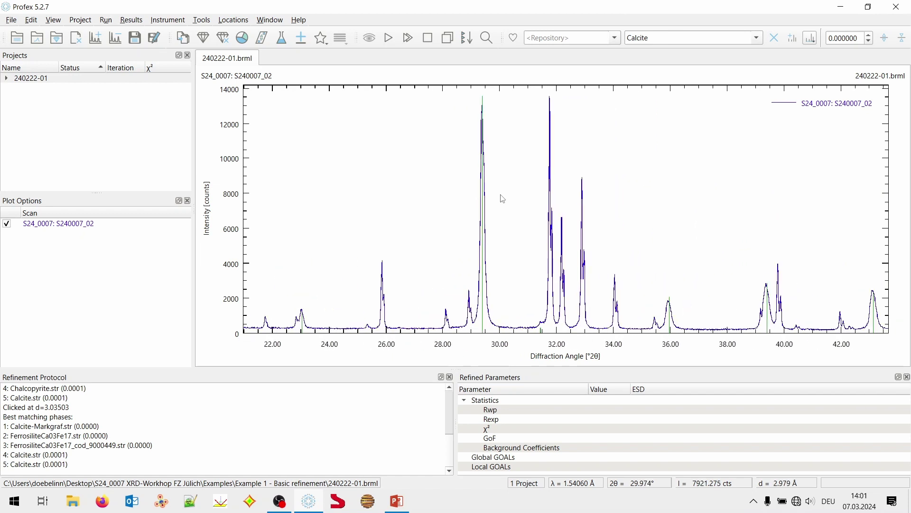
scroll(503, 198, "down", 3)
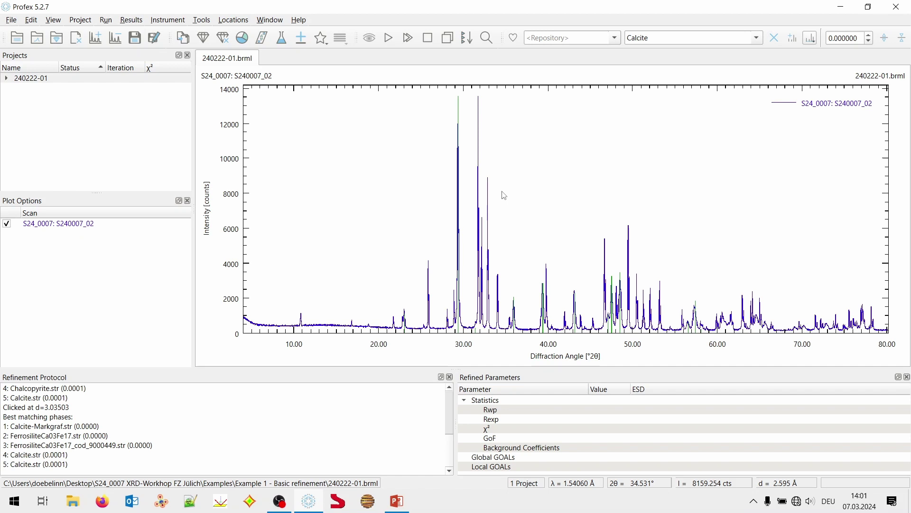
Step: Switch the structure repository to Minerals
left_click(616, 39)
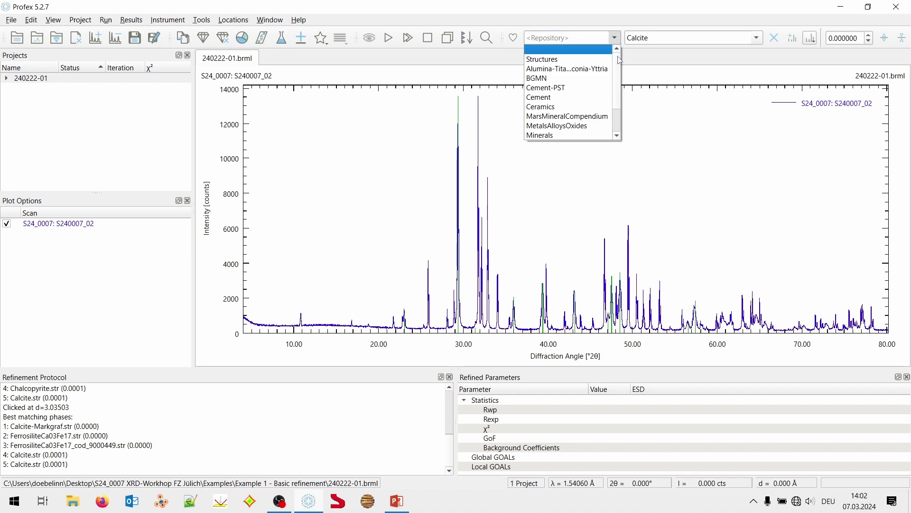
scroll(620, 60, "down", 2)
scroll(620, 61, "up", 2)
left_click(616, 39)
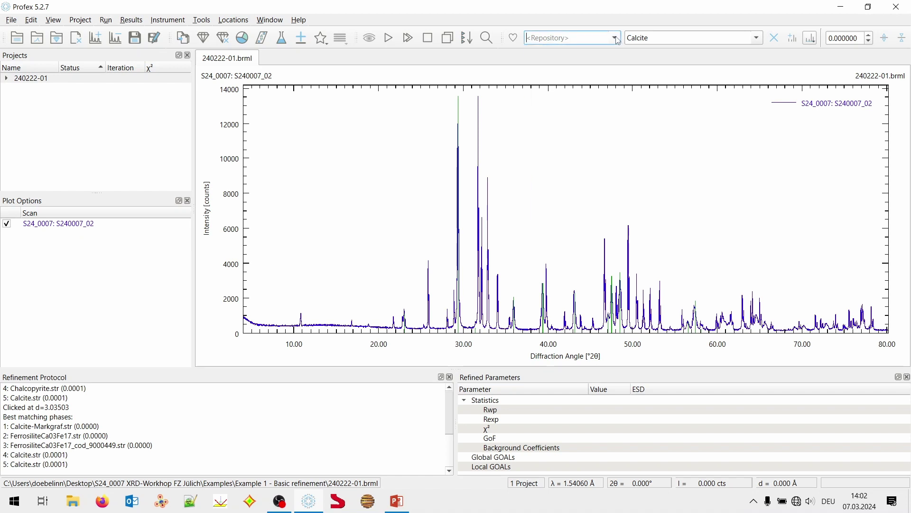
left_click(619, 40)
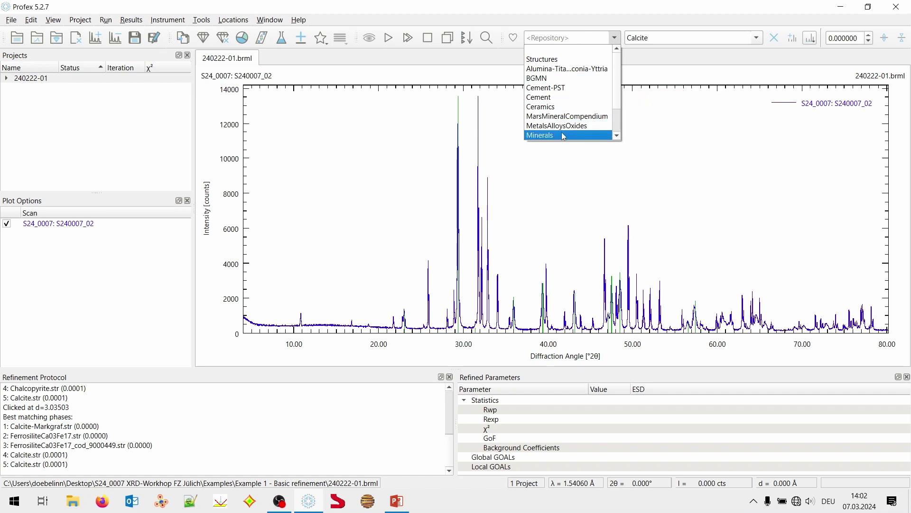
scroll(565, 126, "down", 1)
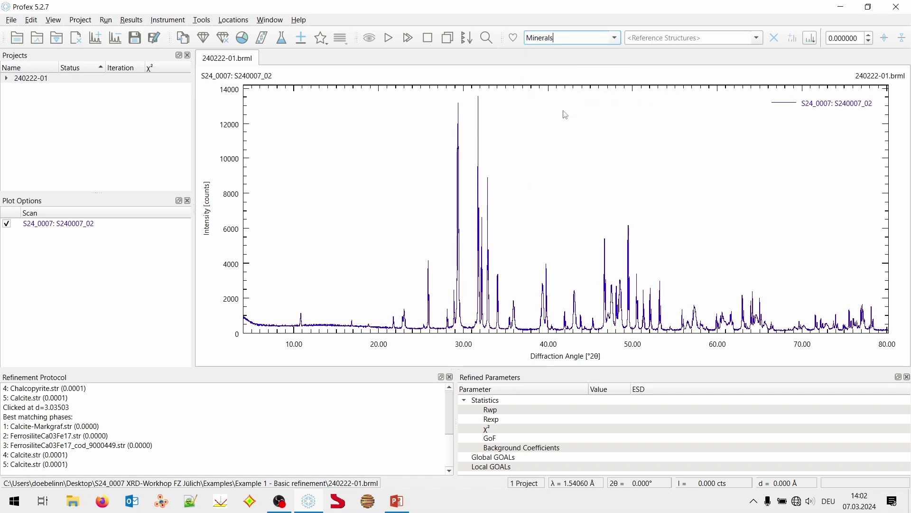
Step: Match the 29.4° peak, which returns Calcite, then clear the reference overlay
scroll(477, 185, "up", 4)
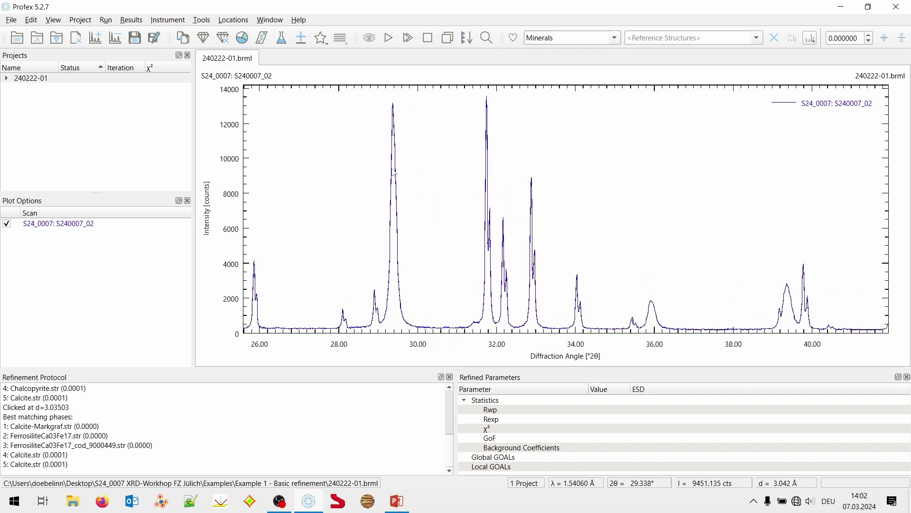
left_click(396, 174)
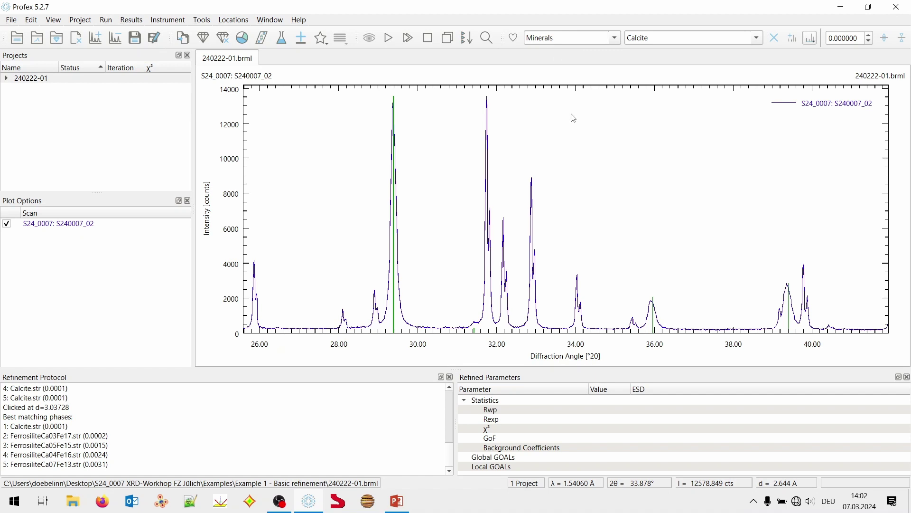
left_click(775, 38)
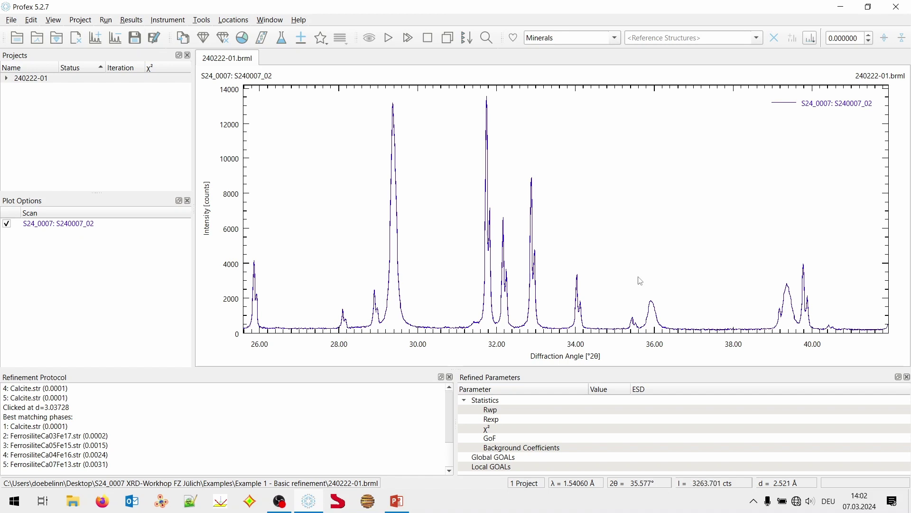
Step: Reset the plot to the full angle range and open the Search/Match Phases panel
right_click(332, 118)
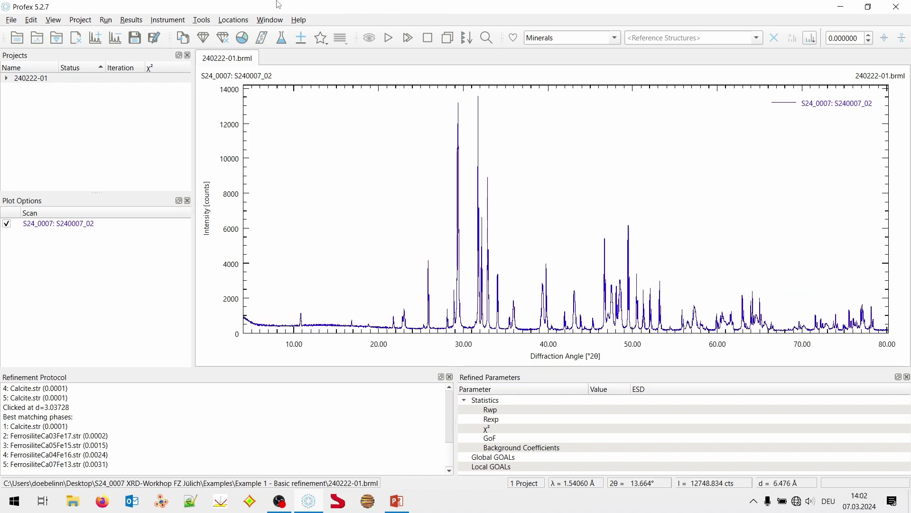
left_click(277, 20)
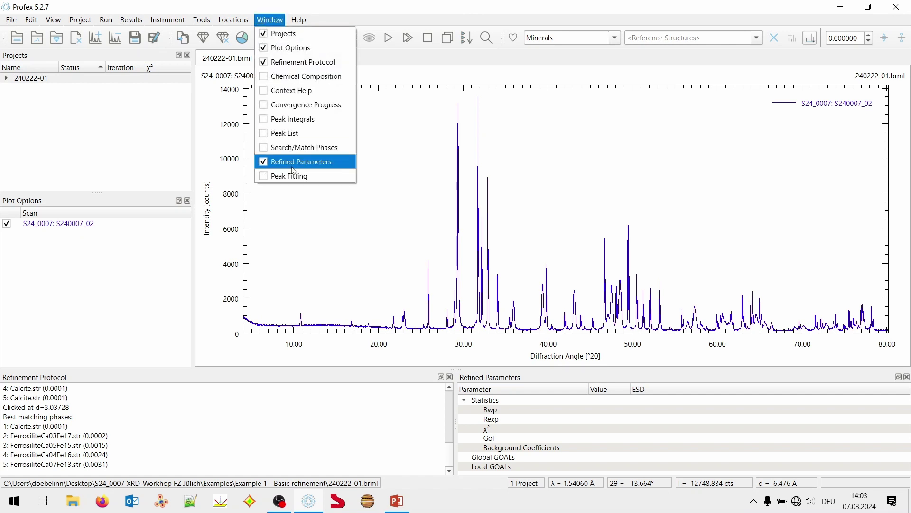
left_click(342, 153)
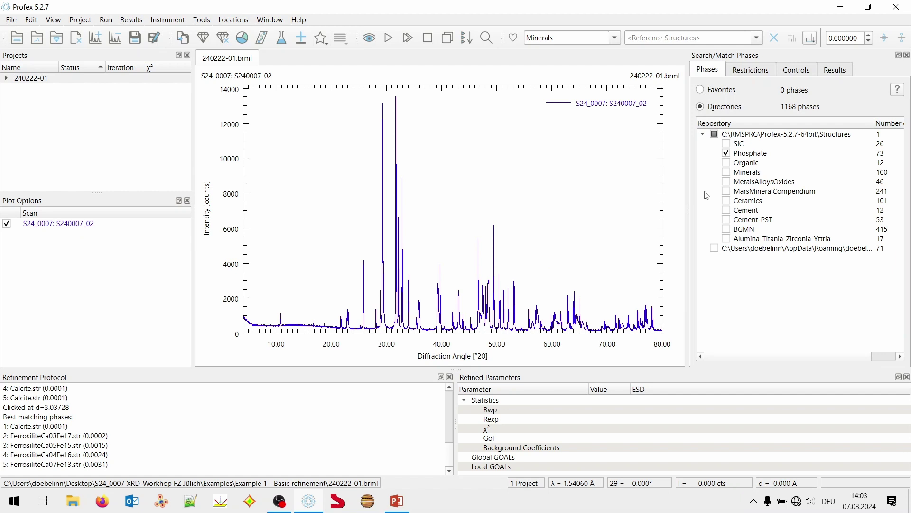
Step: Restrict the phase search to the Minerals structure directory only
left_click(727, 155)
left_click(716, 136)
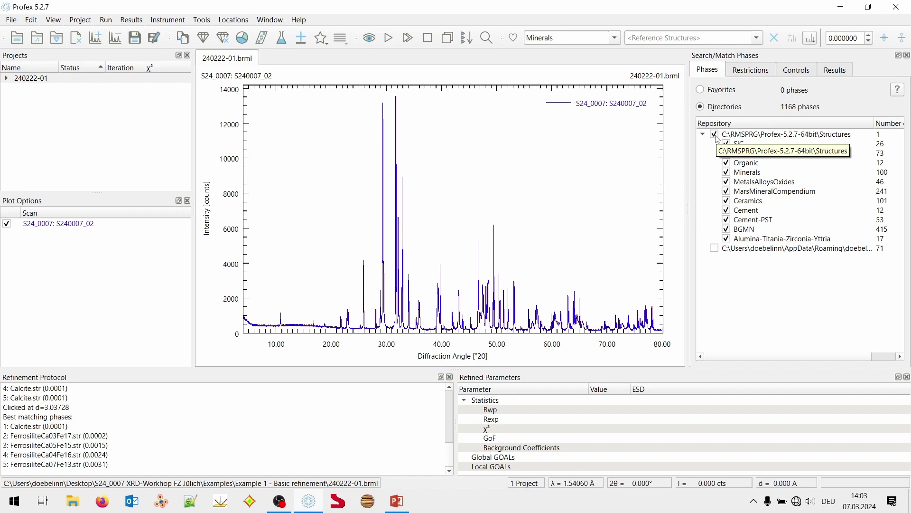
left_click(715, 136)
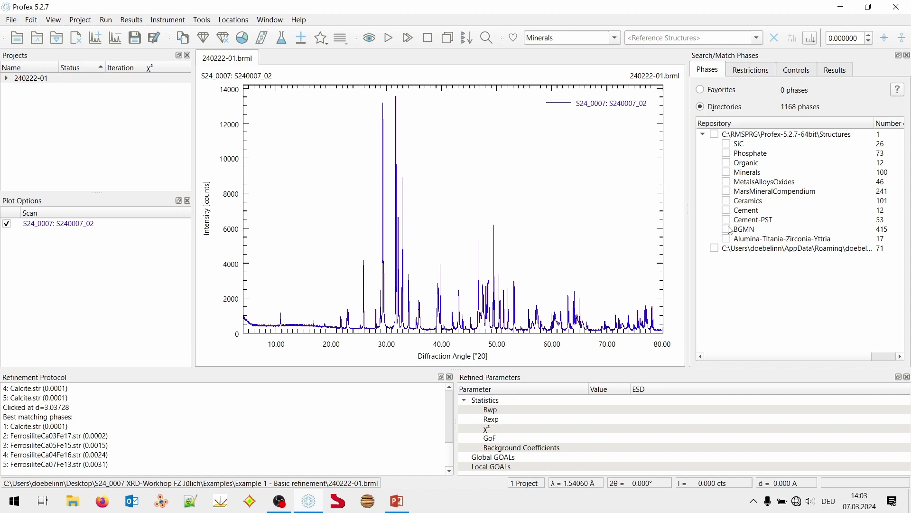
left_click(726, 172)
Step: Choose RMS-D8-ADS-15-LynxEyeXE as instrument configuration and confirm Cu radiation, 10 iterations, 10–41°
left_click(760, 77)
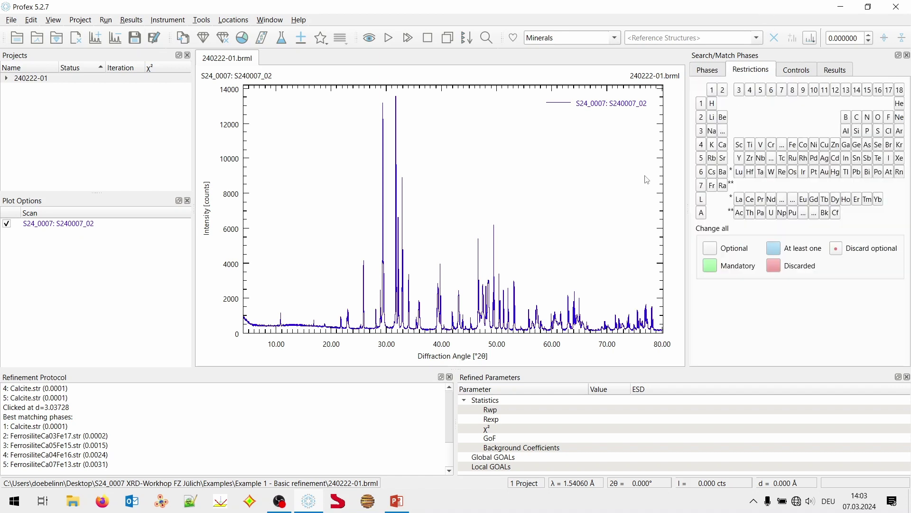
left_click_drag(687, 239, 667, 246)
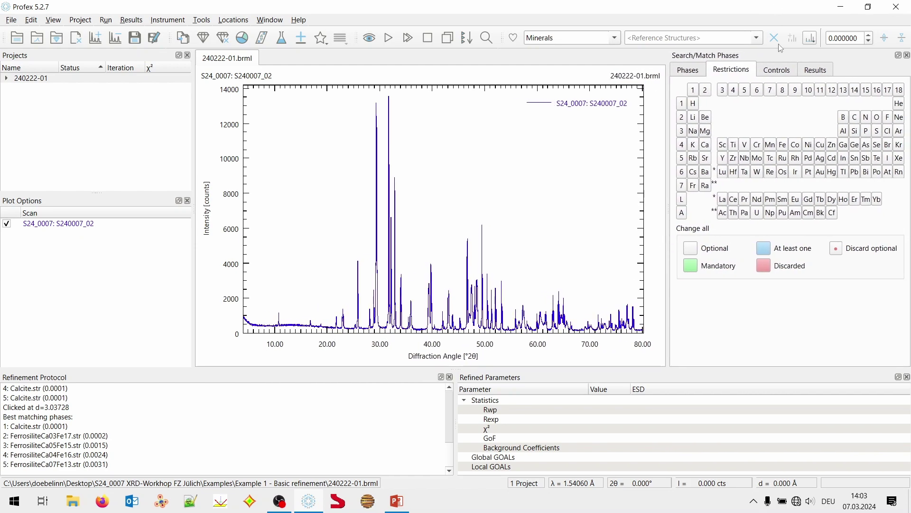
left_click(778, 75)
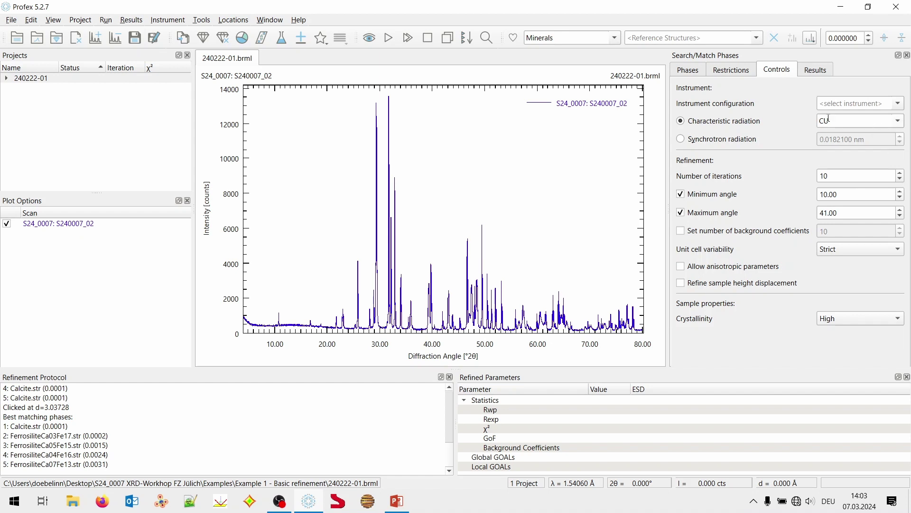
left_click(864, 103)
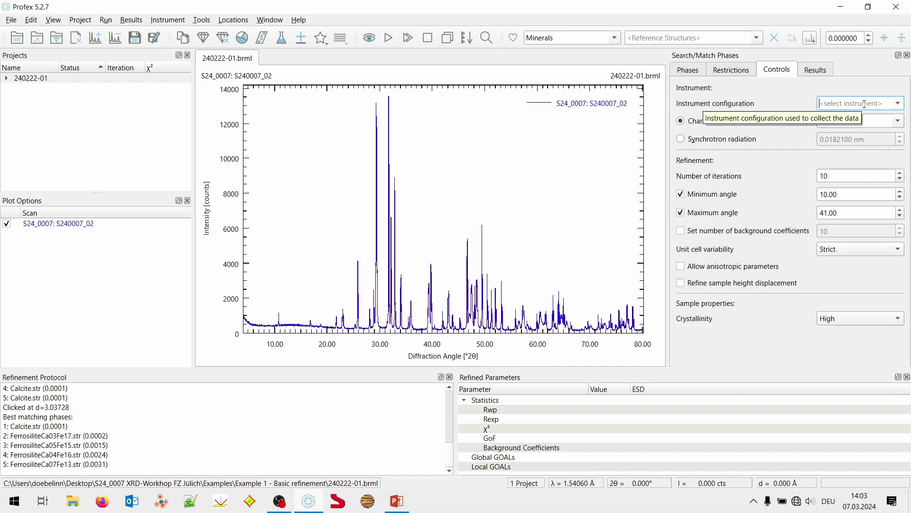
left_click(898, 103)
mouse_move(902, 126)
left_mouse_down()
mouse_move(905, 177)
mouse_move(906, 119)
left_mouse_up()
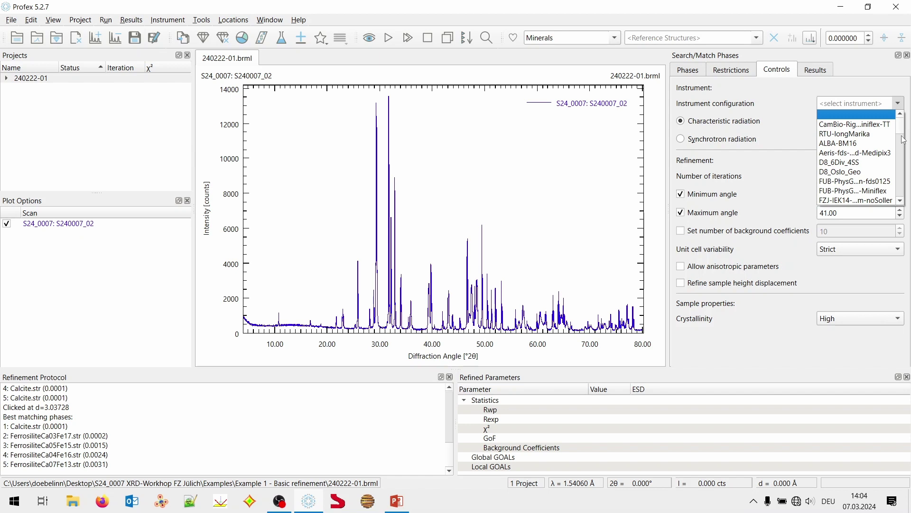
scroll(883, 180, "down", 4)
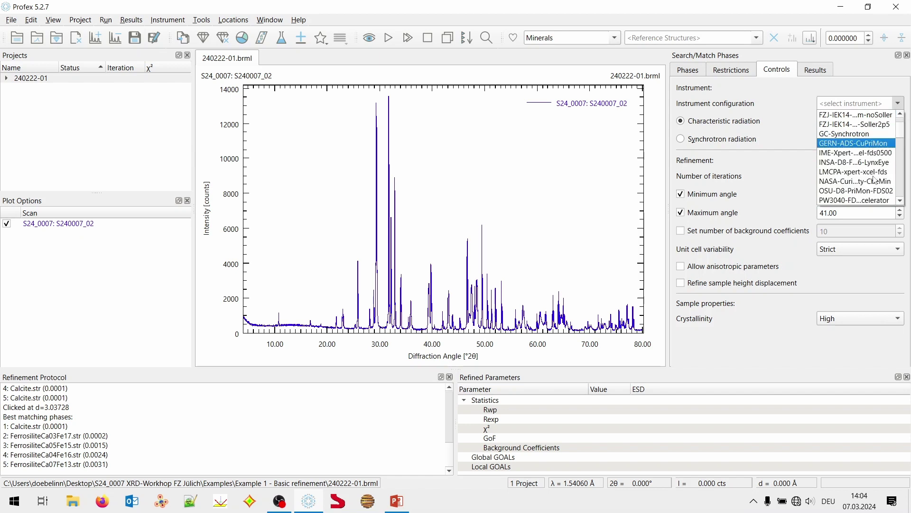
scroll(874, 179, "down", 3)
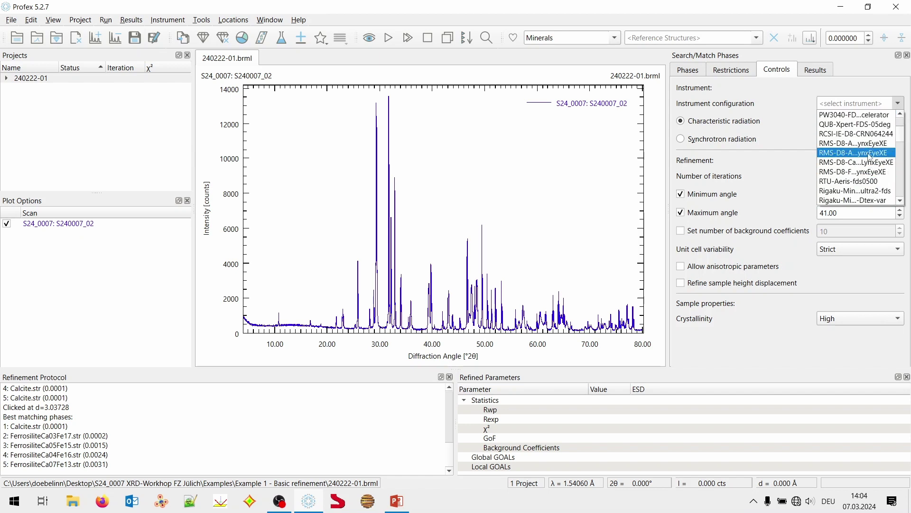
left_click(873, 146)
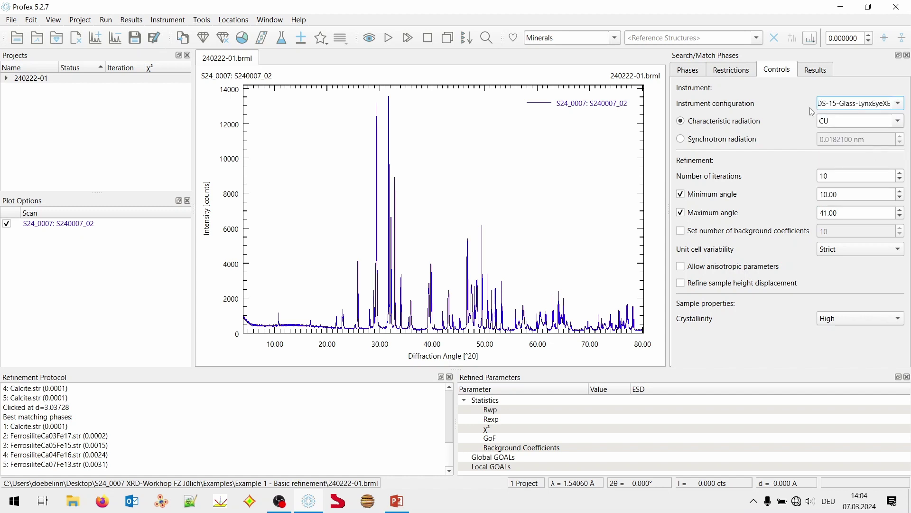
scroll(845, 103, "down", 1)
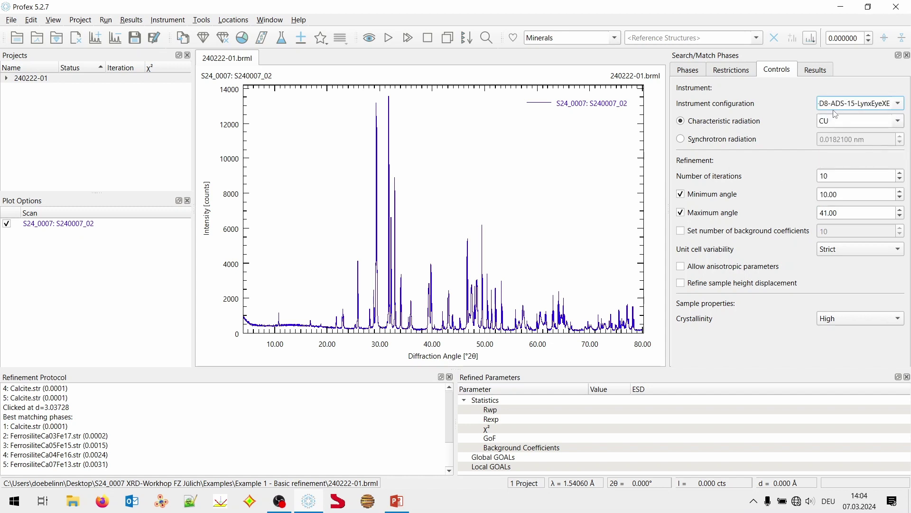
key("Home")
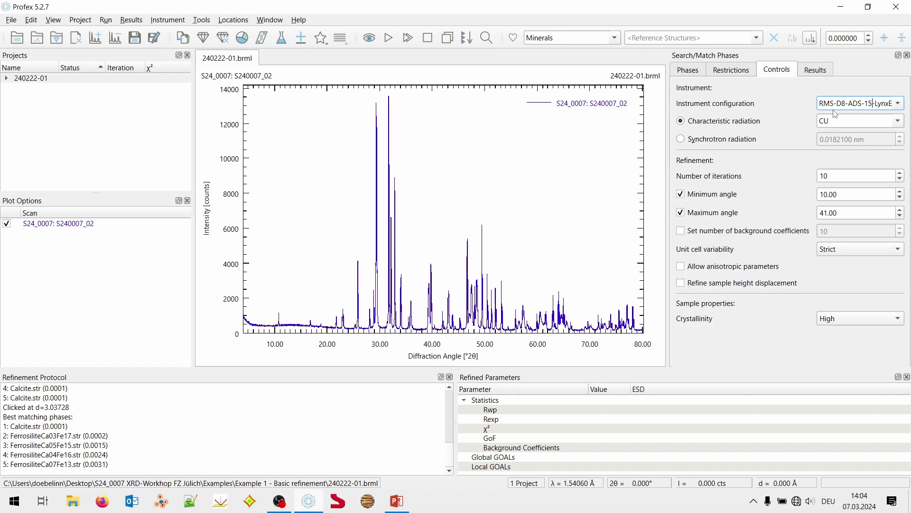
key("Right")
key("Right")
key("Right")
key("Right")
key("Right")
key("Right")
key("Right")
key("Right")
key("Right")
key("Right")
key("Right")
key("Right")
key("Right")
left_click(840, 176)
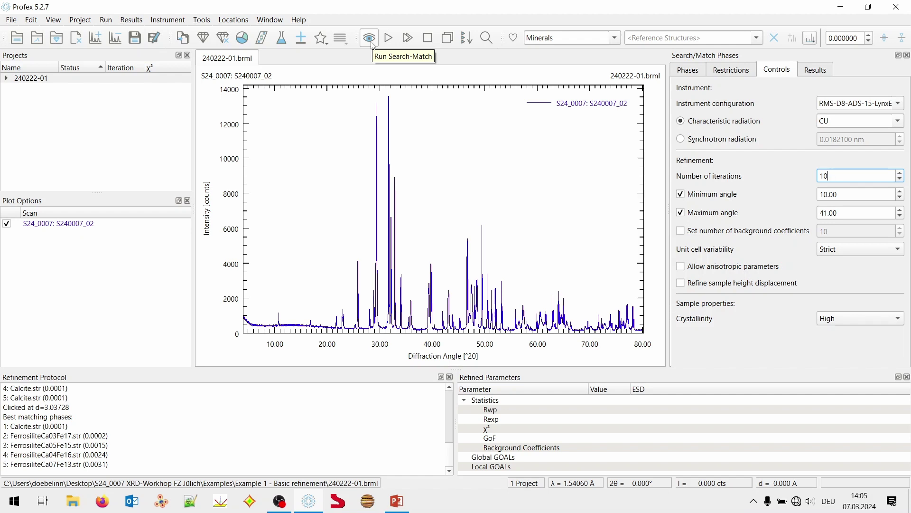
Step: Run the search-match and overlay top-ranked Calcite.str, zooming the plot to about 18–47°
left_click(370, 39)
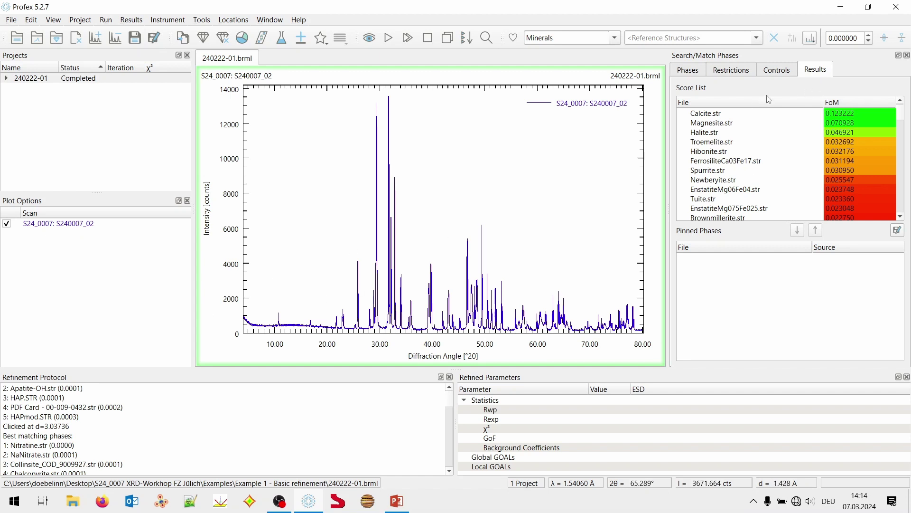
left_click(722, 114)
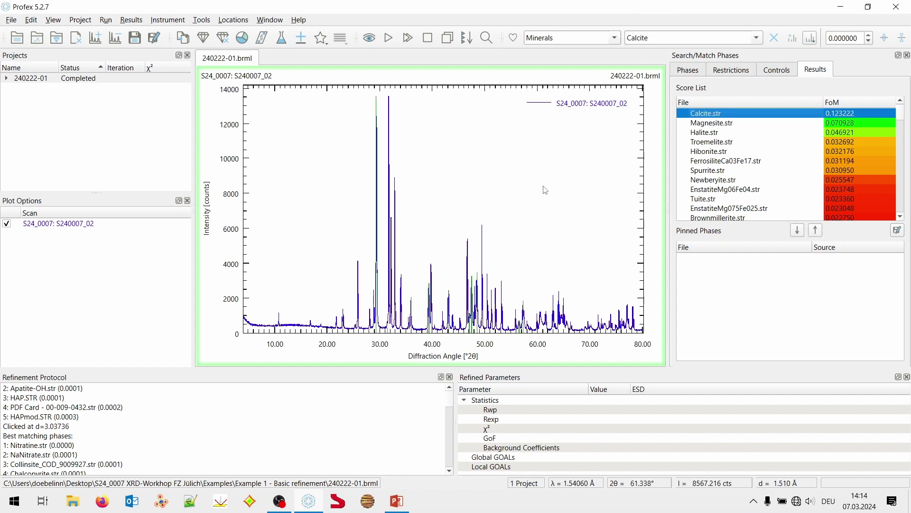
left_click_drag(314, 285, 474, 289)
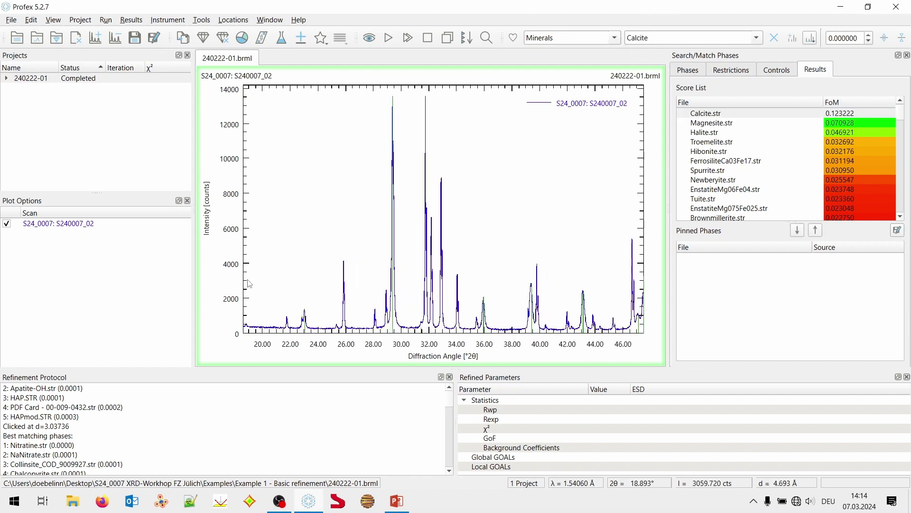
scroll(475, 285, "down", 2)
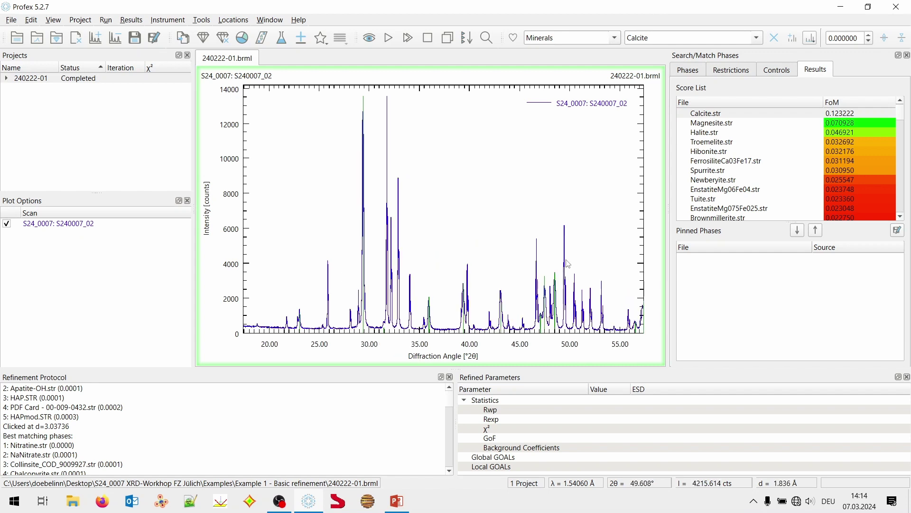
scroll(570, 264, "up", 2)
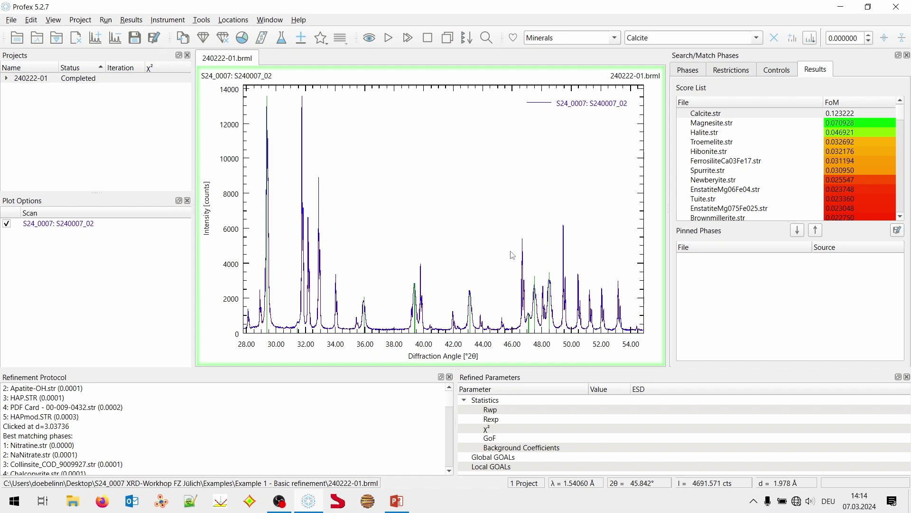
scroll(513, 254, "down", 5)
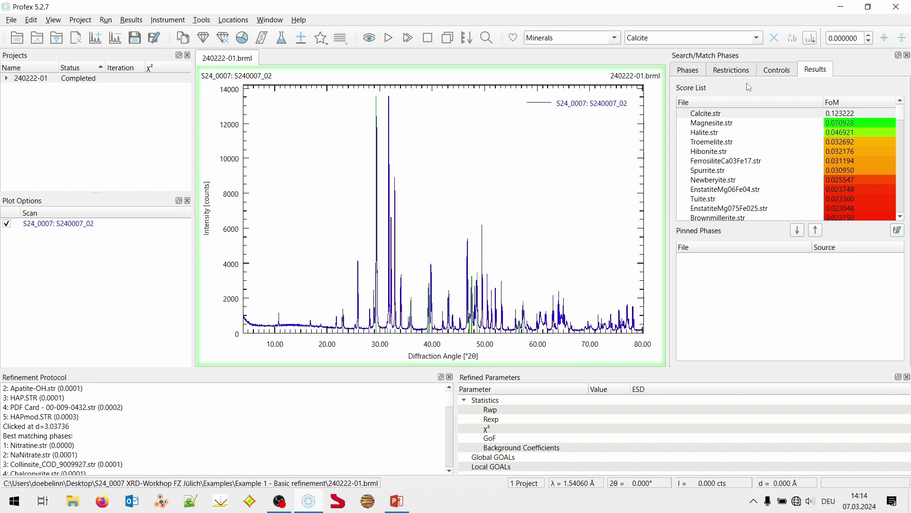
Step: Pin Calcite.str as a matched phase and rerun the search-match
left_click(749, 114)
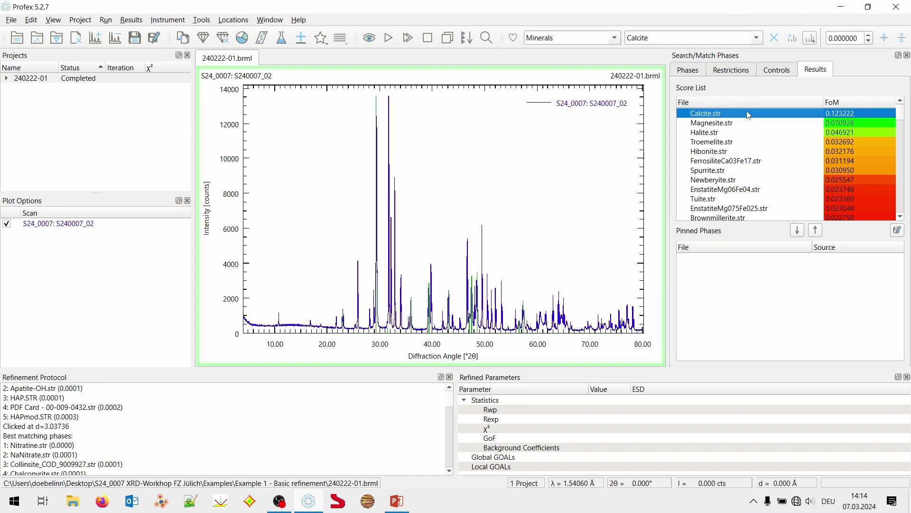
left_click(798, 231)
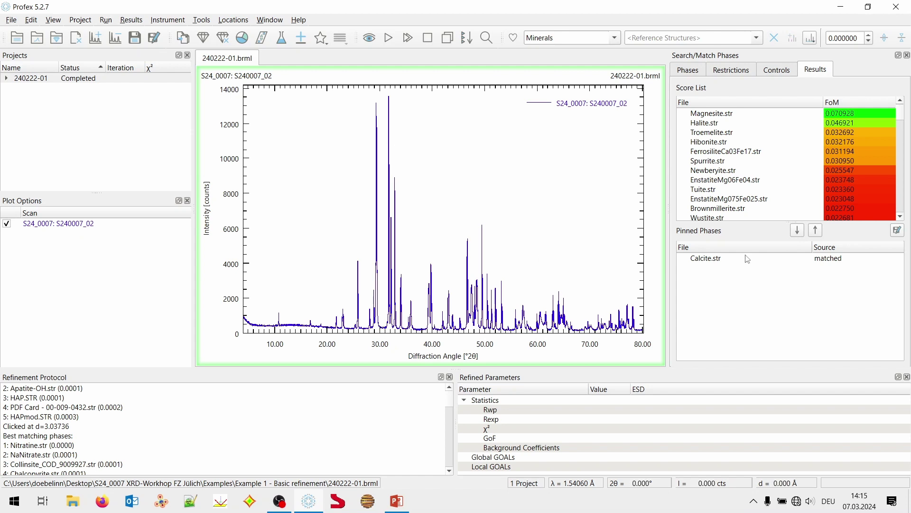
left_click(370, 38)
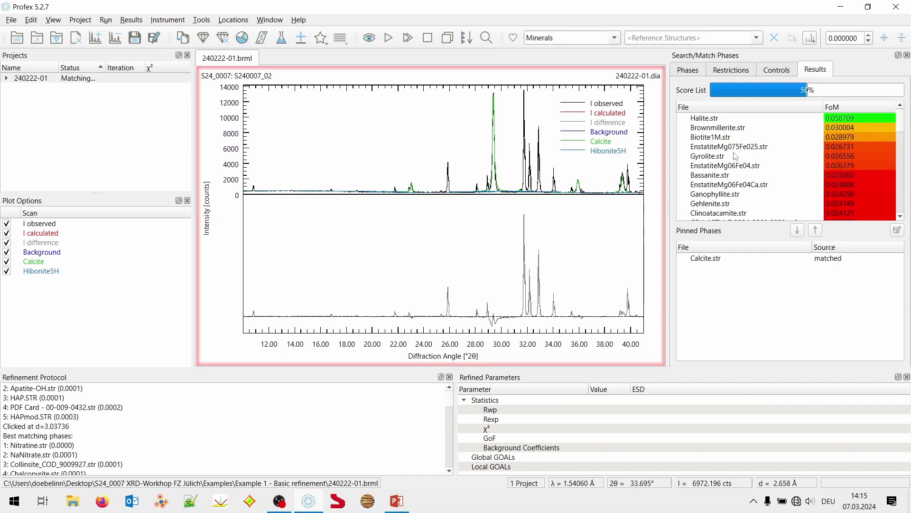
Step: Review the search-match settings and phase repository directories, then return to the score list
left_click(776, 71)
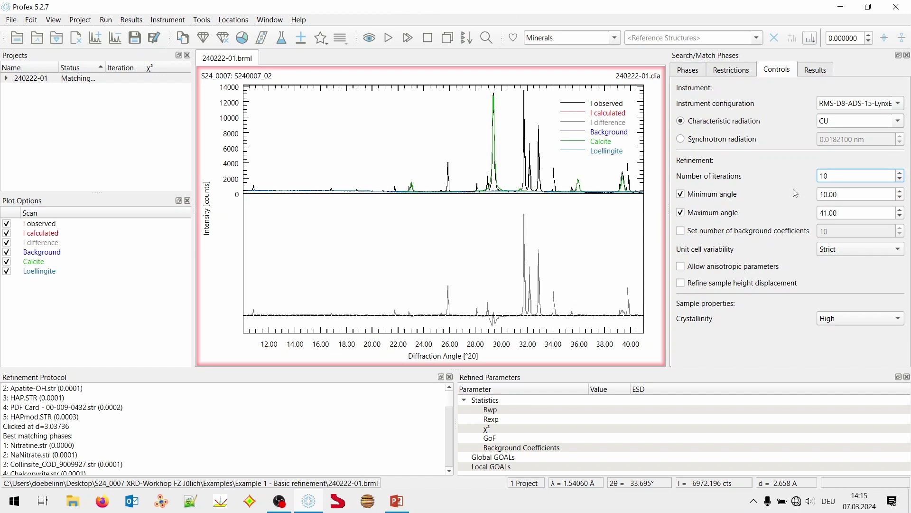
left_click(808, 72)
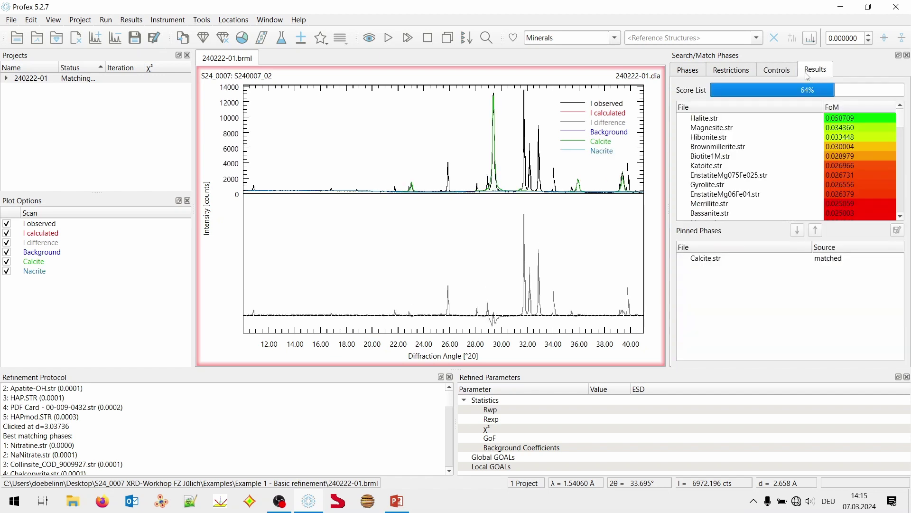
left_click(691, 75)
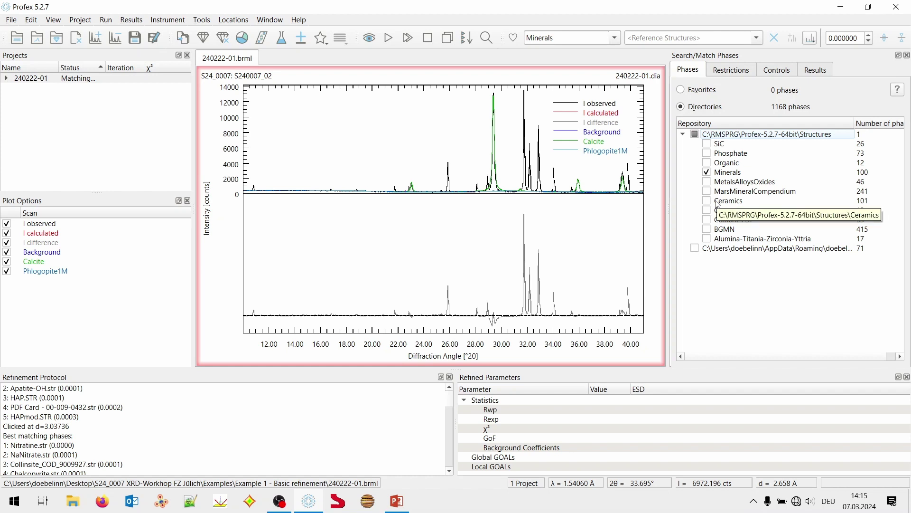
left_click(825, 71)
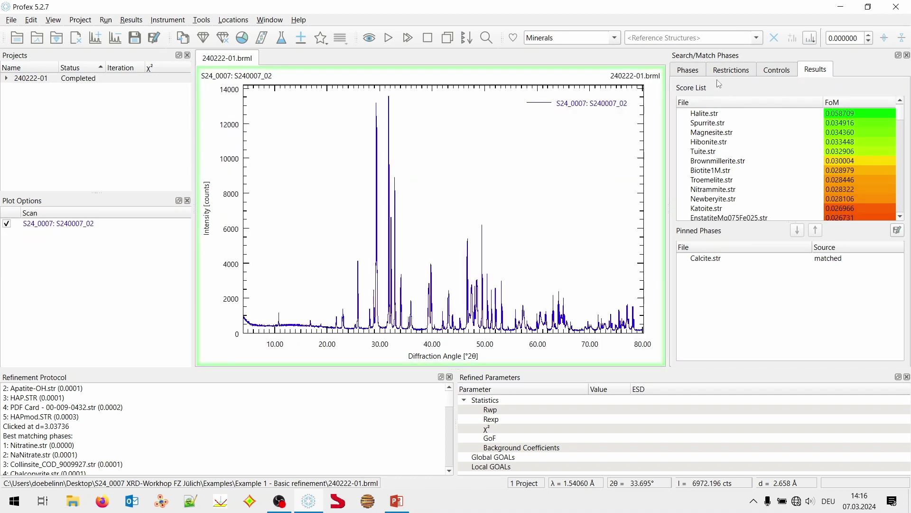
Step: Search the Phosphate directory instead of Minerals and rerun the search-match
left_click(686, 71)
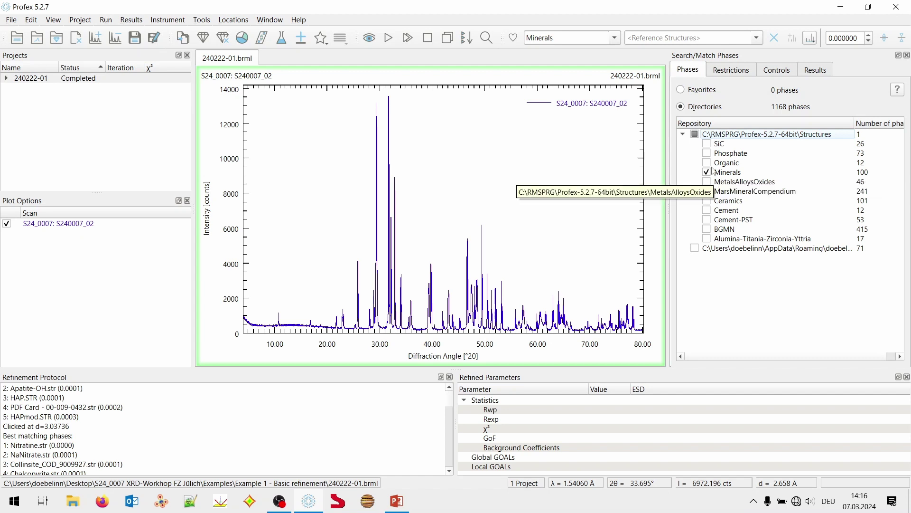
left_click(707, 153)
left_click(706, 171)
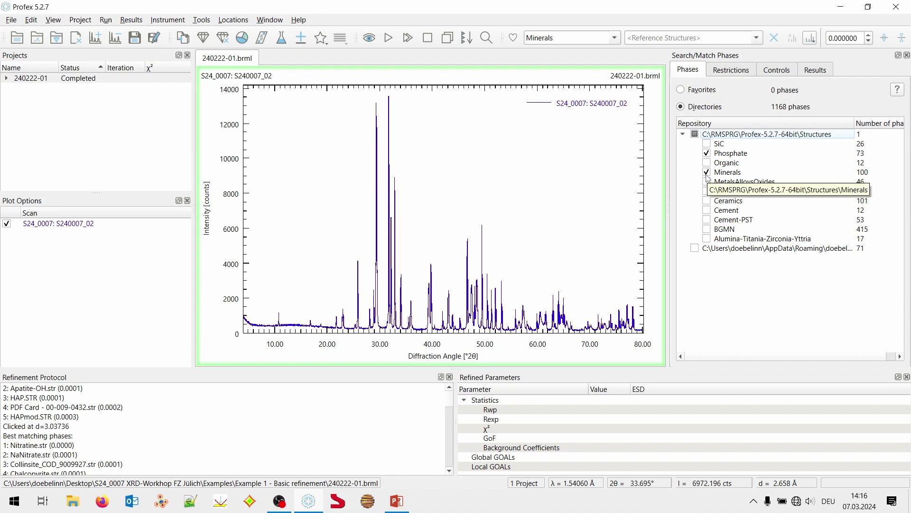
left_click(707, 172)
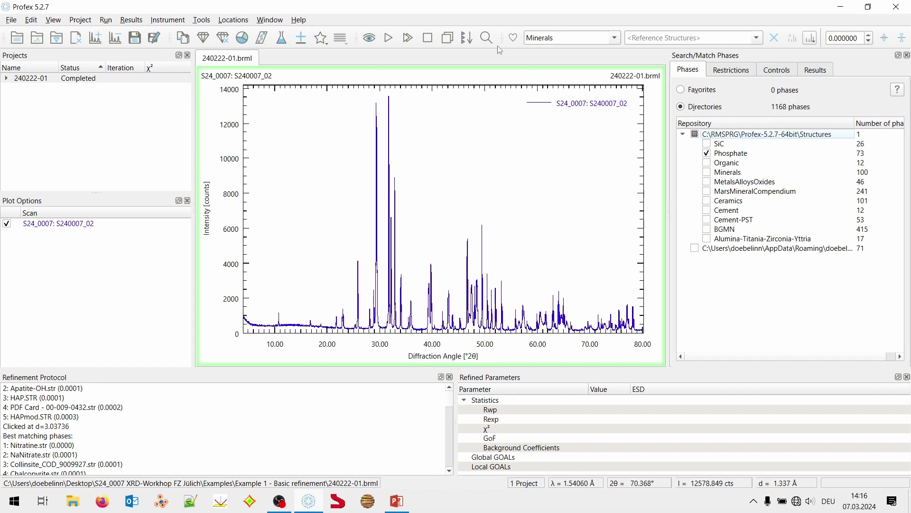
left_click(388, 38)
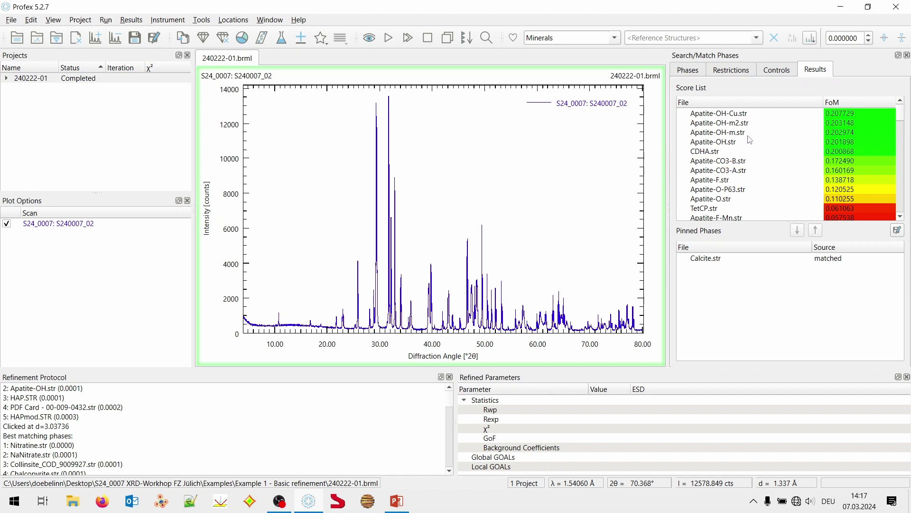
Step: Inspect the Apatite-OH-m, Apatite-OH-m2 and top-ranked Apatite-OH-Cu candidates
left_click(749, 135)
left_click(752, 126)
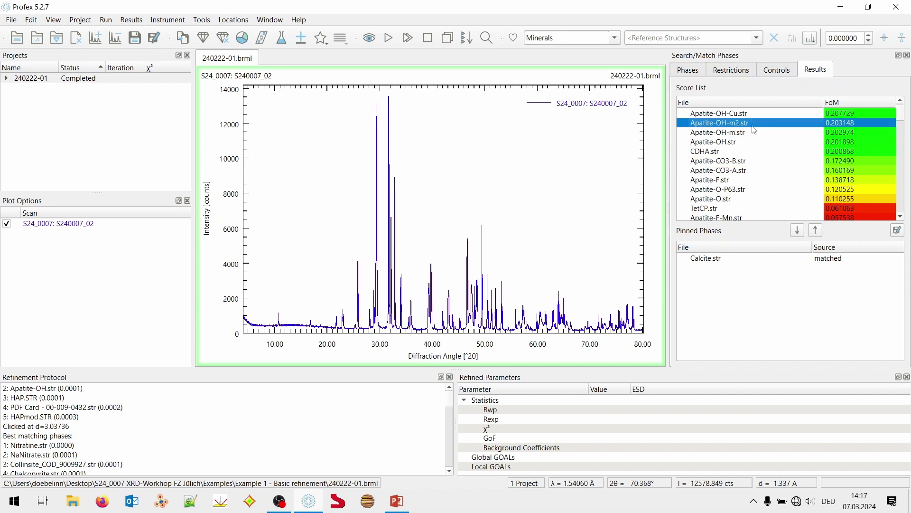
left_click(752, 116)
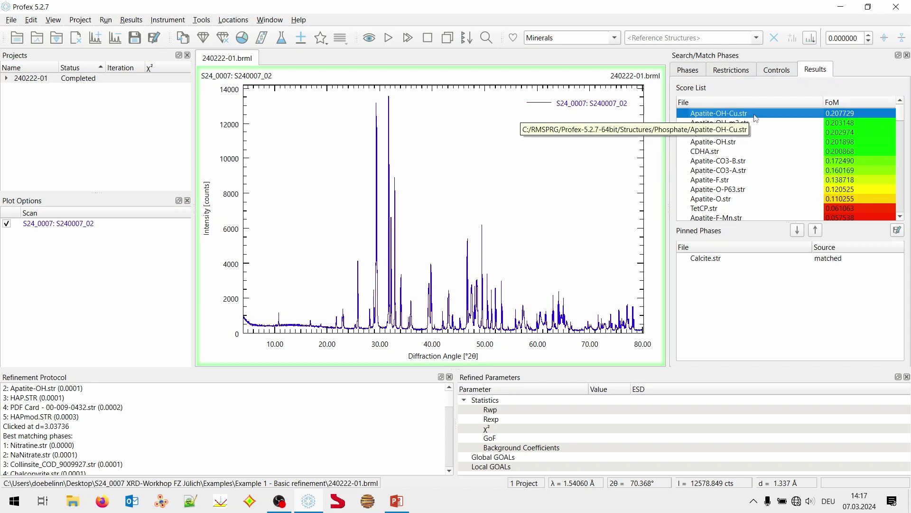
Step: Clear the structure database filter
left_click(617, 41)
scroll(620, 61, "up", 1)
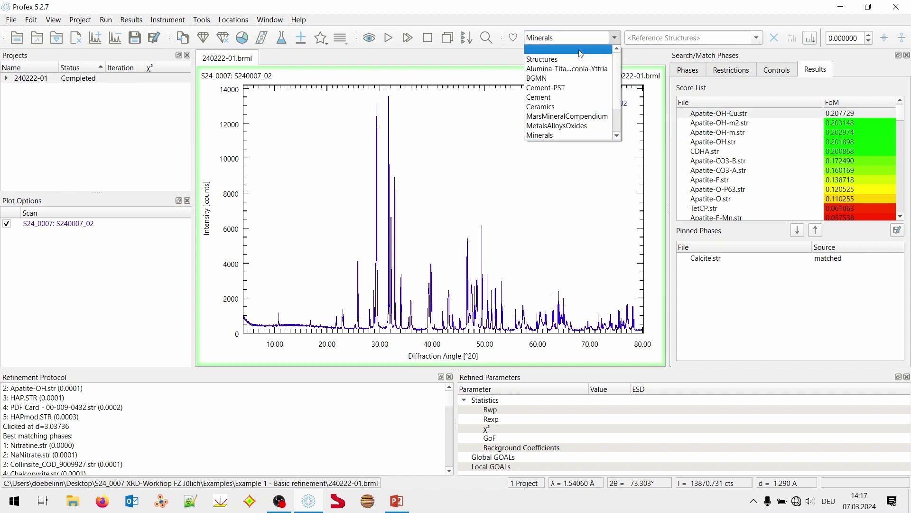
left_click(581, 50)
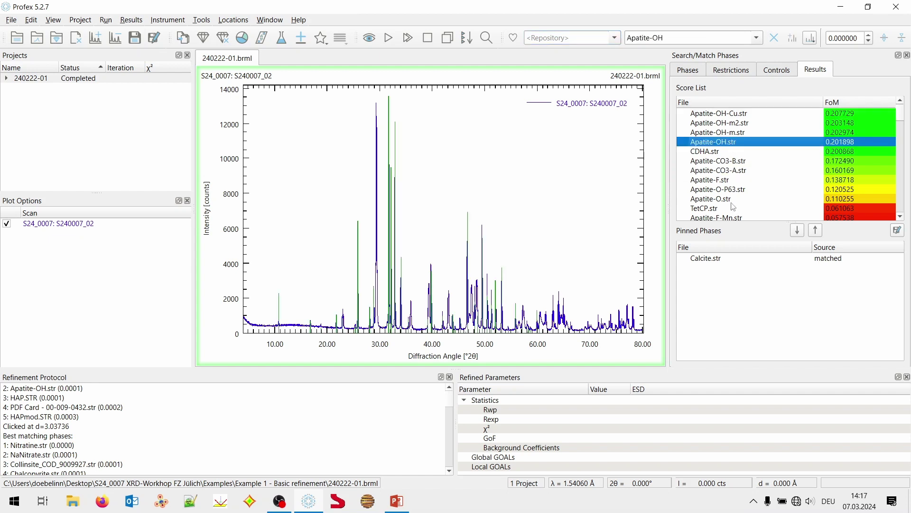
Step: Overlay the Apatite-OH reference lines and pin Apatite-OH.str as a matched phase
left_click(731, 143)
scroll(400, 307, "up", 5)
scroll(374, 293, "up", 1)
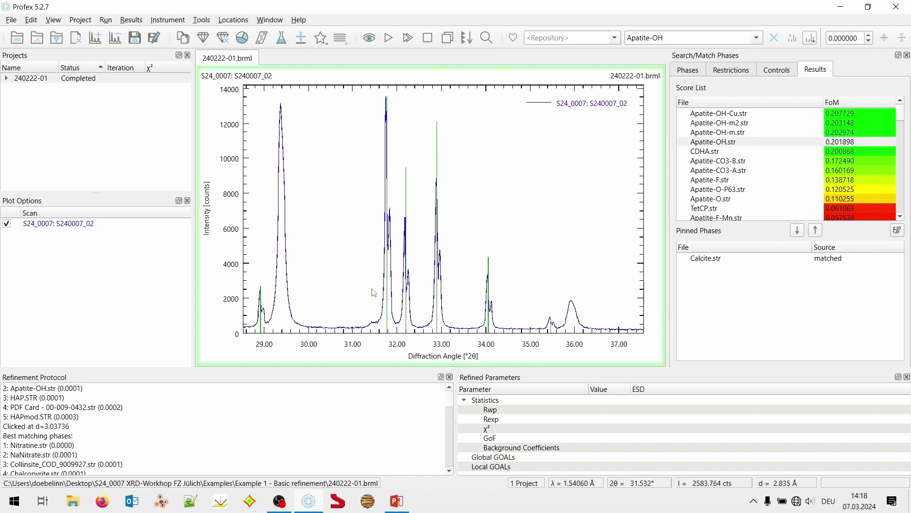
scroll(387, 295, "down", 1)
scroll(533, 239, "down", 1)
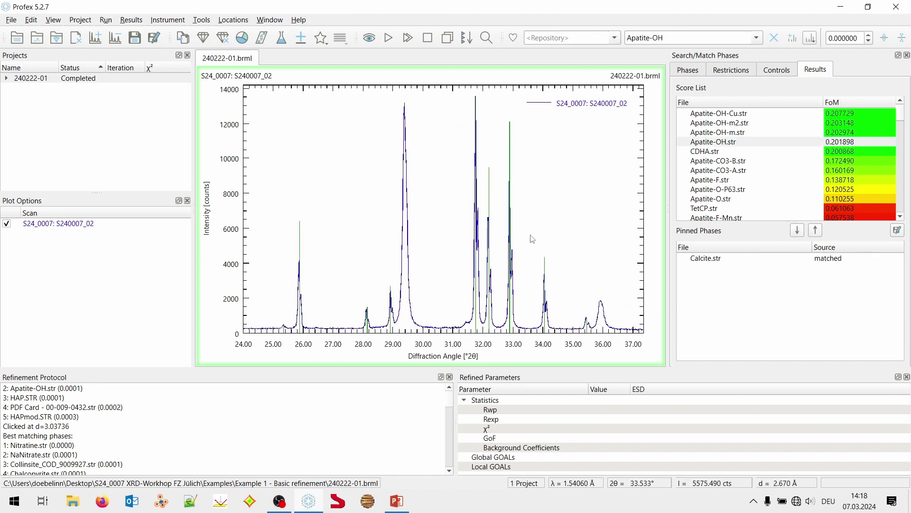
scroll(533, 239, "down", 1)
scroll(401, 258, "down", 1)
scroll(368, 258, "down", 1)
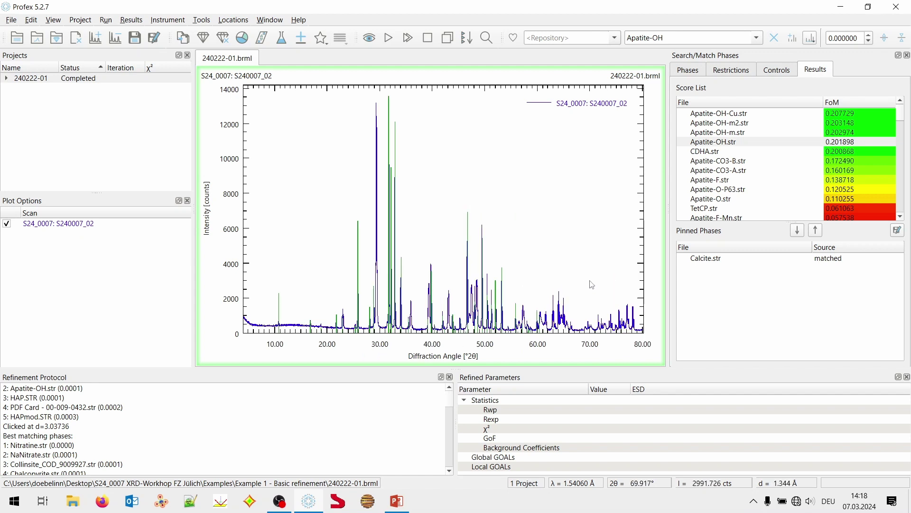
left_click(798, 231)
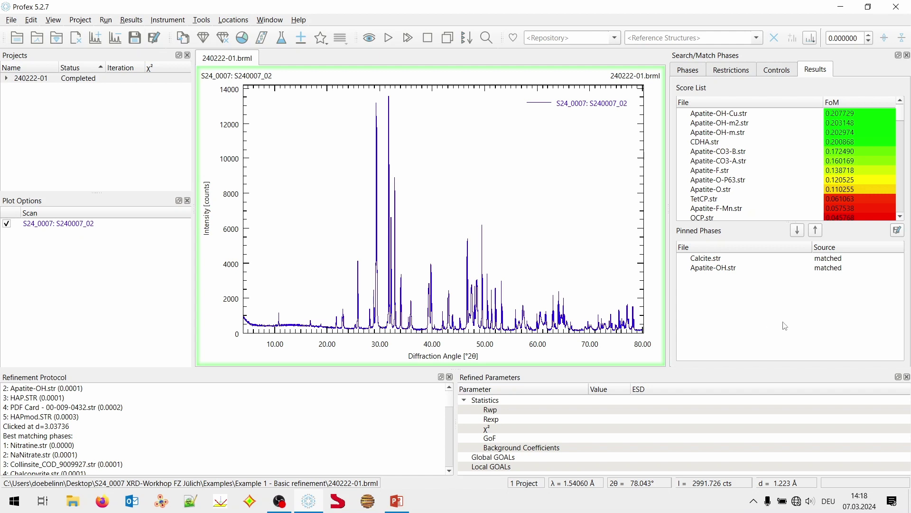
Step: Add the pinned Calcite and Apatite-OH phases to the project and start a refinement
left_click(301, 41)
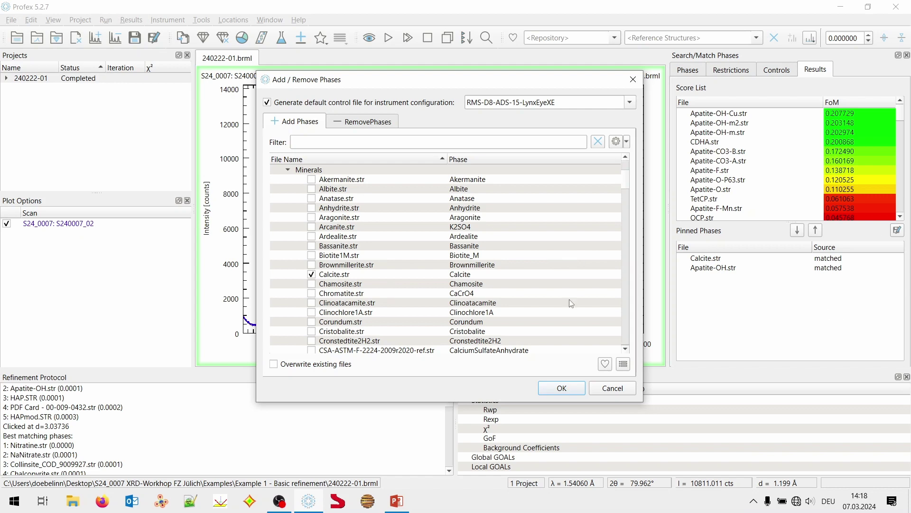
left_click(577, 393)
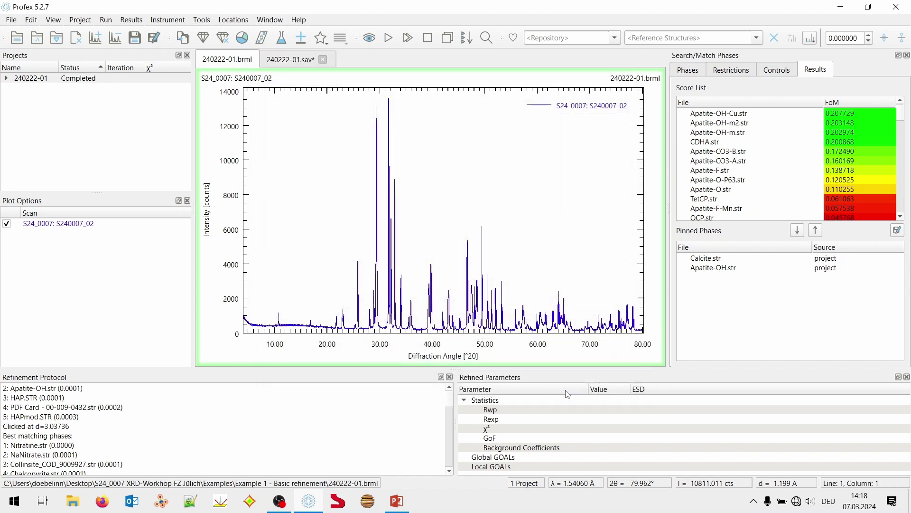
left_click(388, 38)
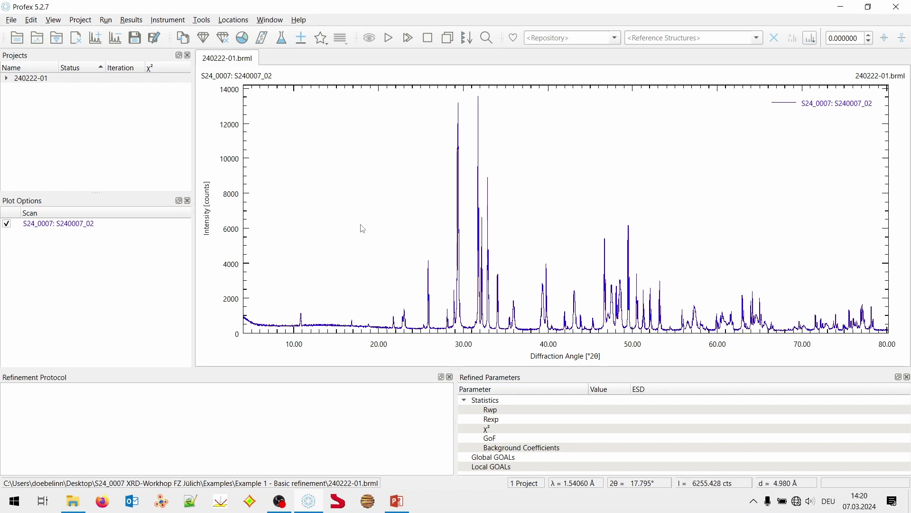
left_click(106, 20)
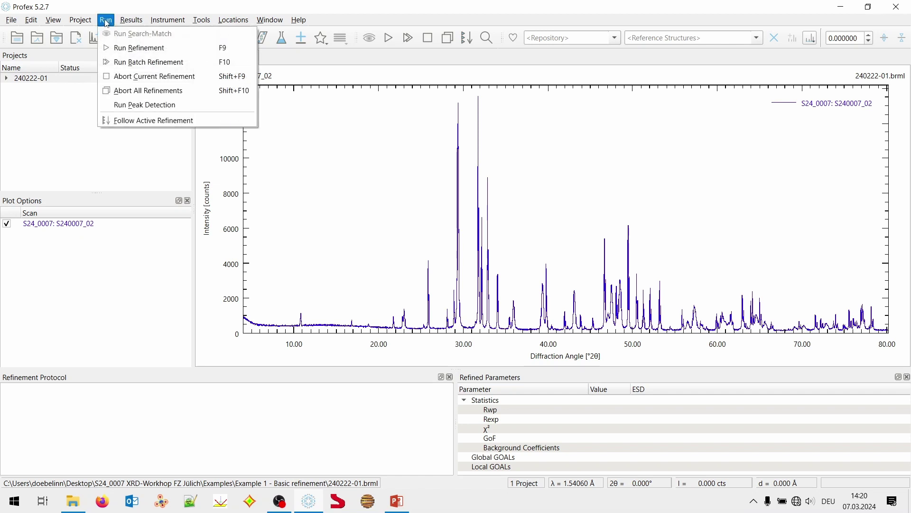
Step: Run peak detection on the scan using the RMS-D8-ADS-15-LynxEyeXE instrument configuration
left_click(206, 110)
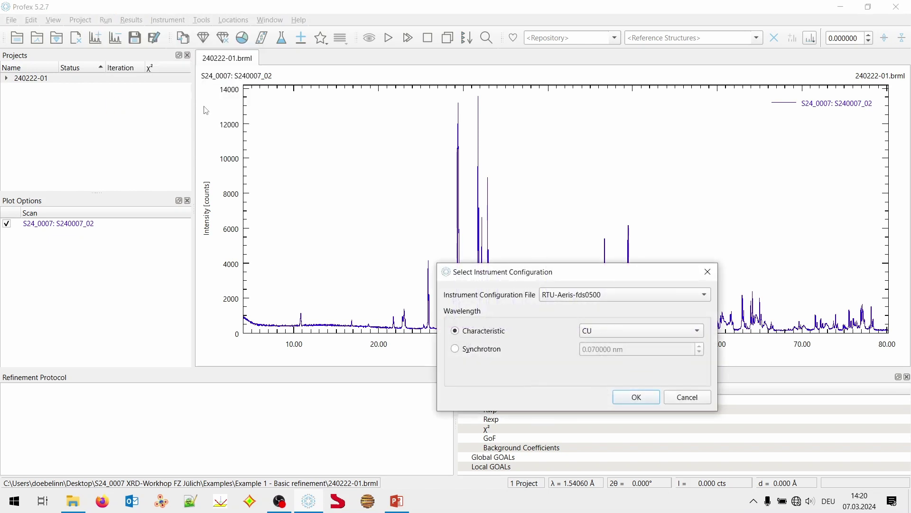
left_click(651, 302)
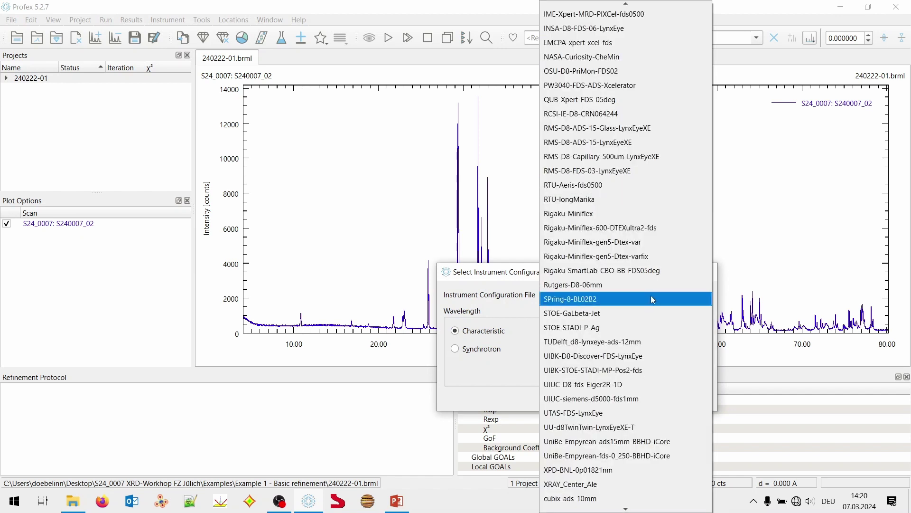
left_click(655, 146)
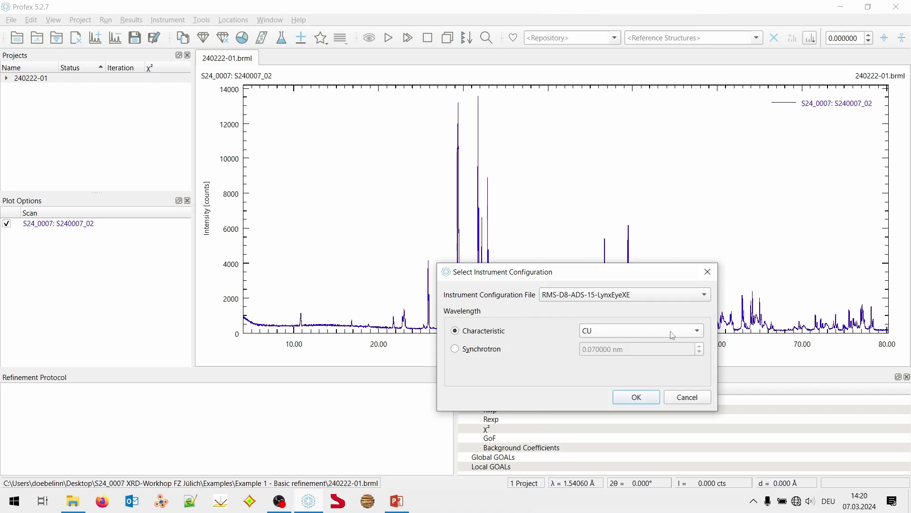
left_click(636, 397)
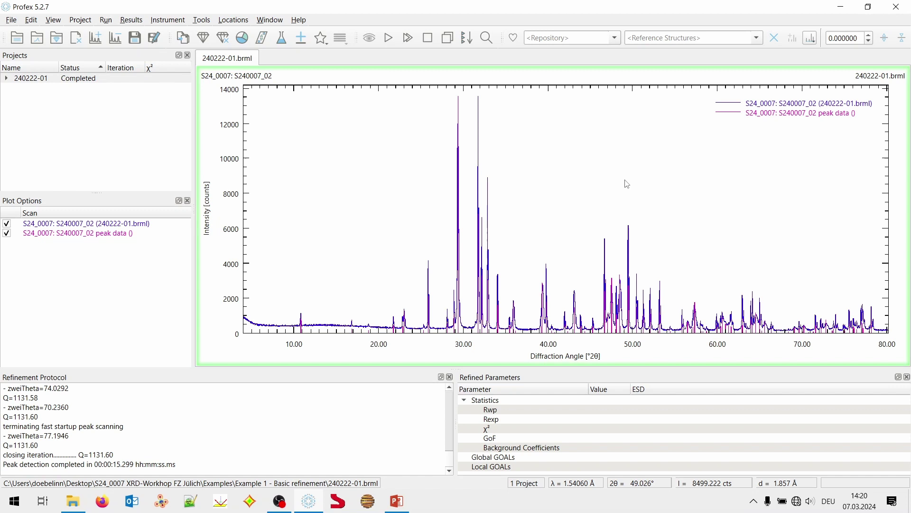
Step: Show the Peak List table of detected peak angles and d-spacings and choose to save the peak data
scroll(485, 259, "up", 3)
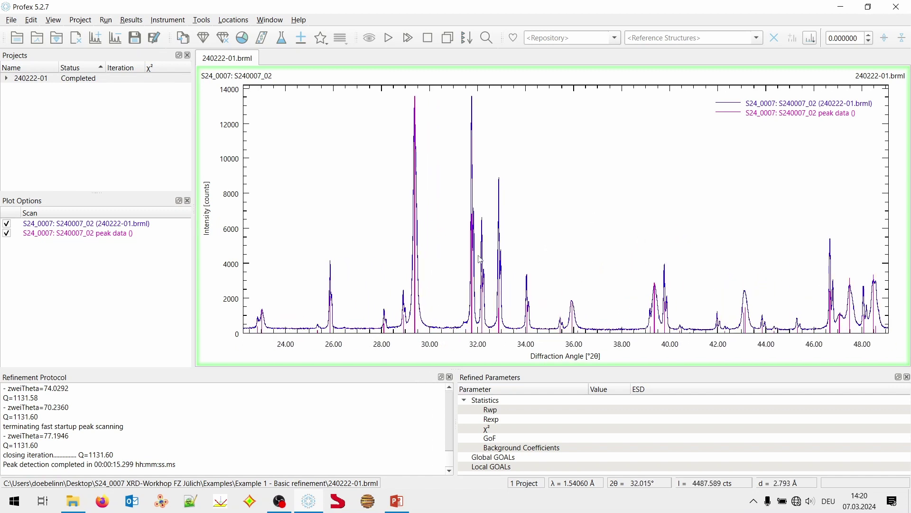
scroll(481, 261, "down", 3)
left_click(267, 20)
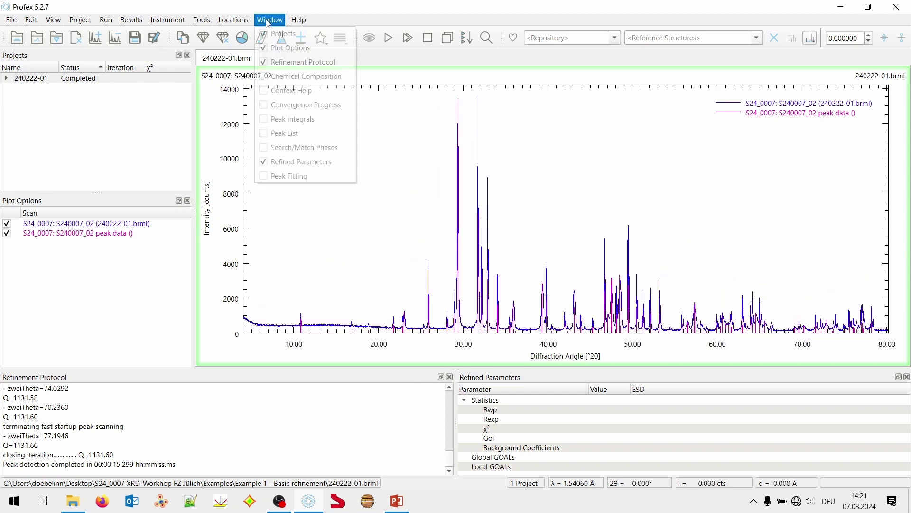
left_click(330, 134)
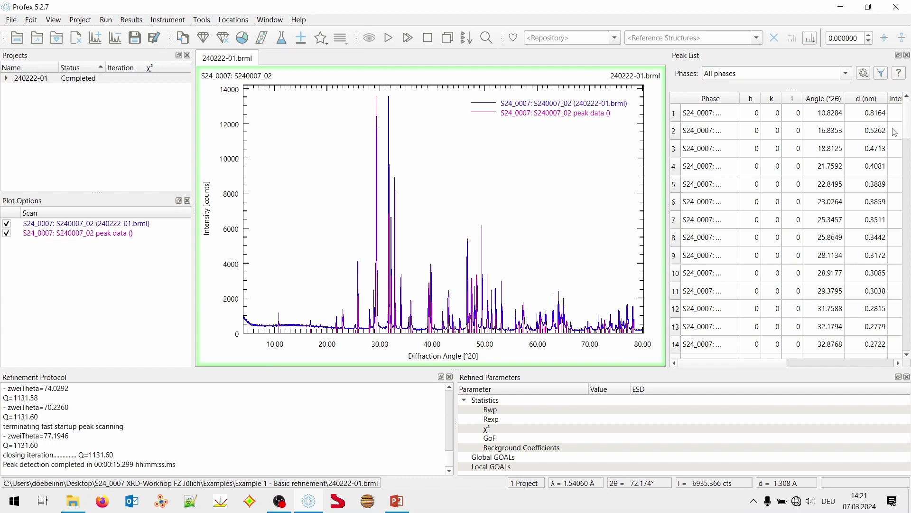
mouse_move(908, 127)
left_mouse_down()
mouse_move(907, 267)
mouse_move(909, 117)
left_mouse_up()
left_click(863, 73)
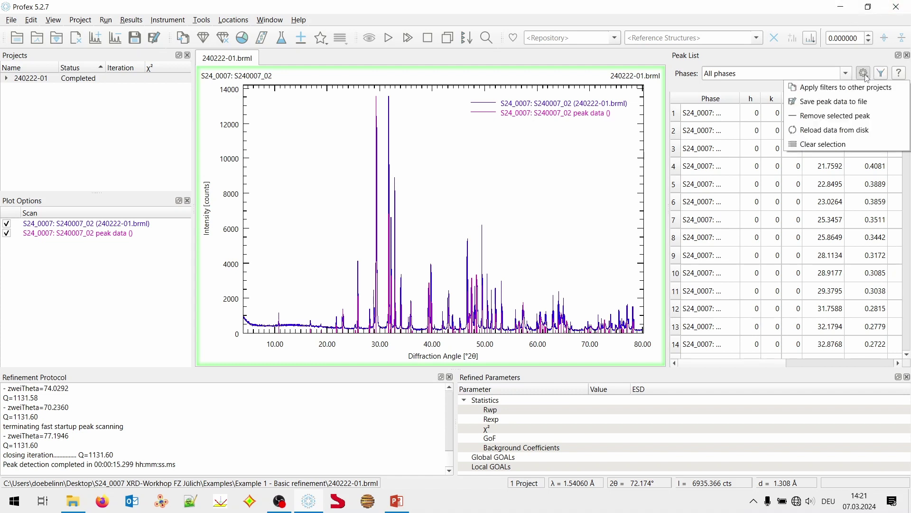
left_click(881, 103)
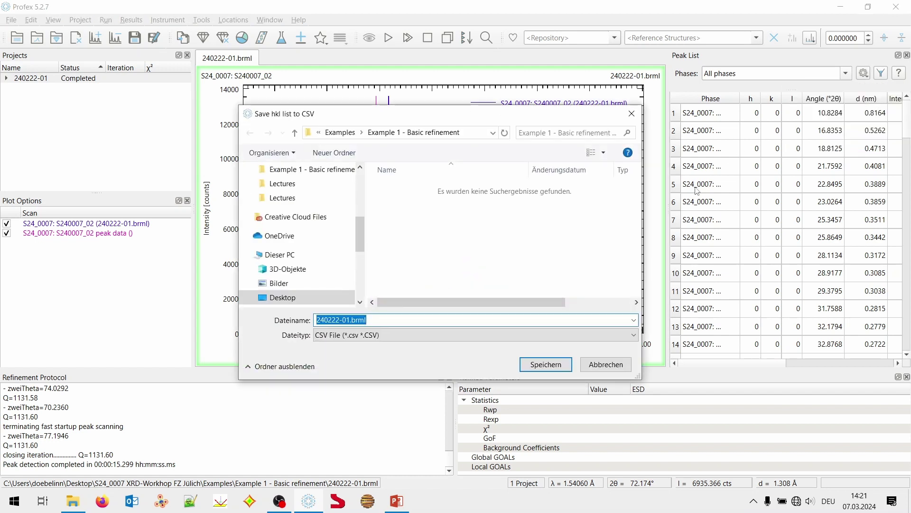
Step: Save the peak list as d values (*.dif) to 240222-01.dif
left_click(465, 337)
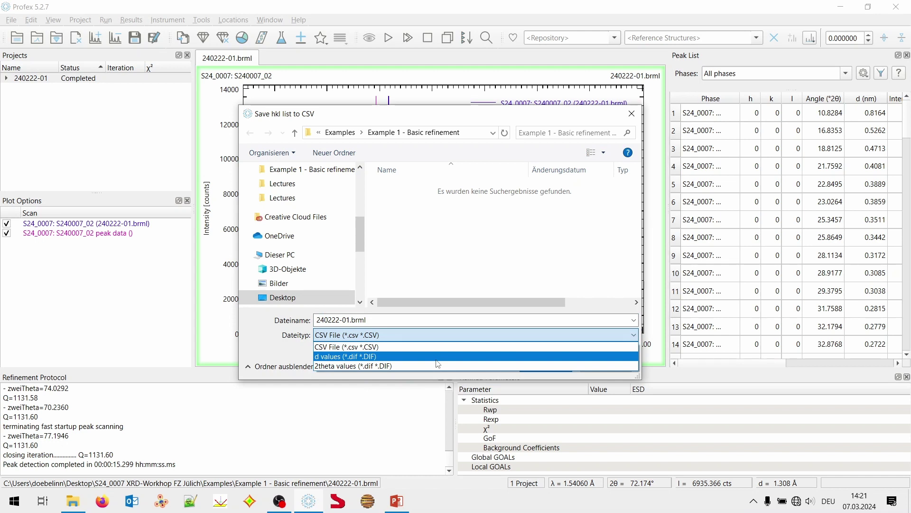
left_click(437, 359)
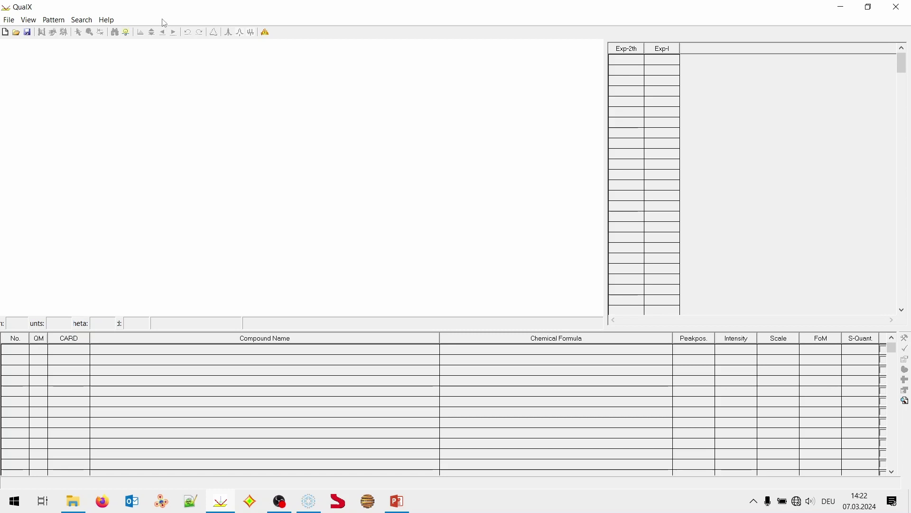
Step: Start opening a pattern file in QualX, then return to Profex
left_click(29, 20)
left_click(33, 34)
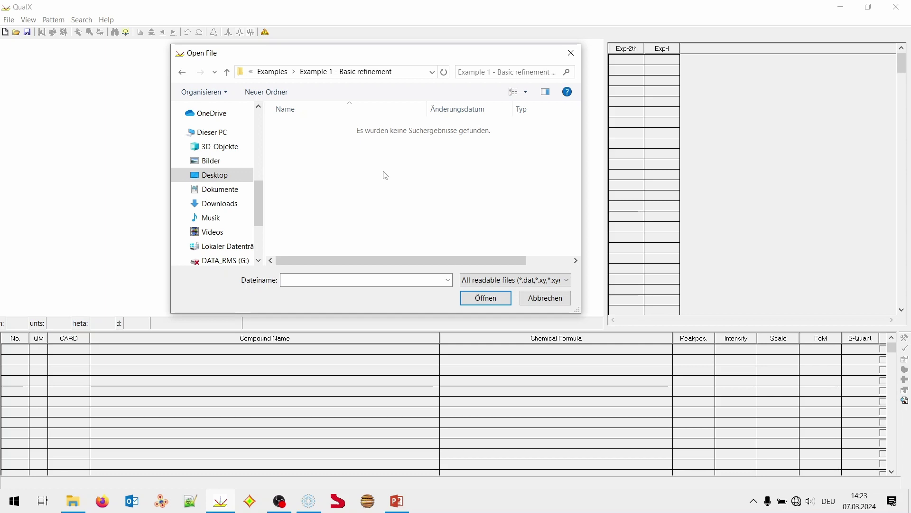
left_click(309, 506)
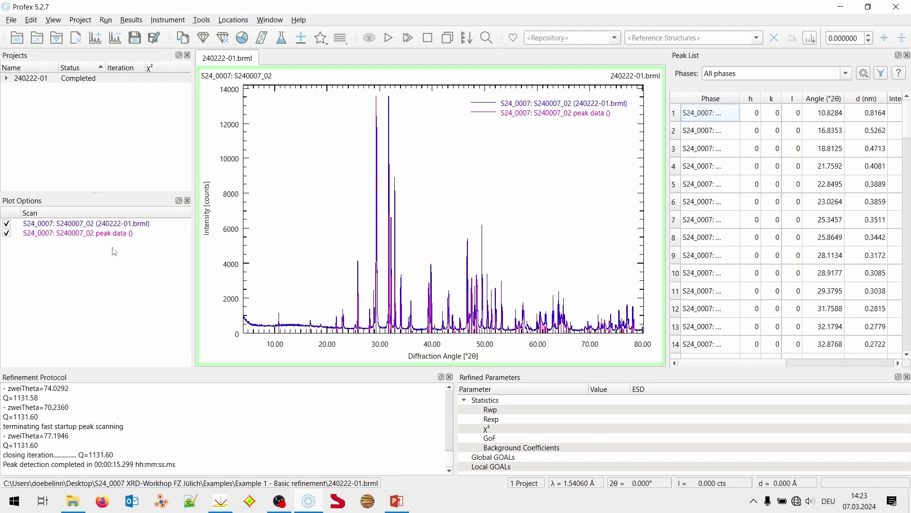
Step: Export the measured S24_0007 scan in the Ascii Free format (.xy)
left_click(111, 226)
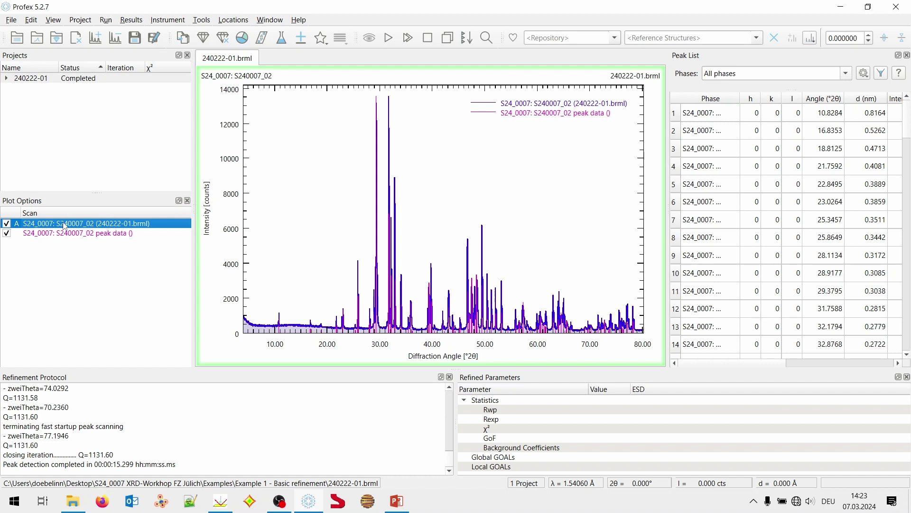
right_click(115, 224)
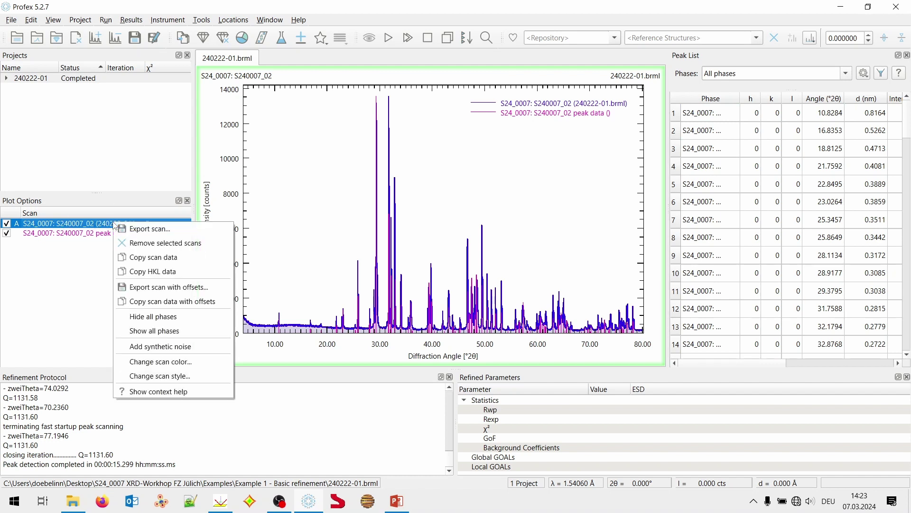
left_click(199, 229)
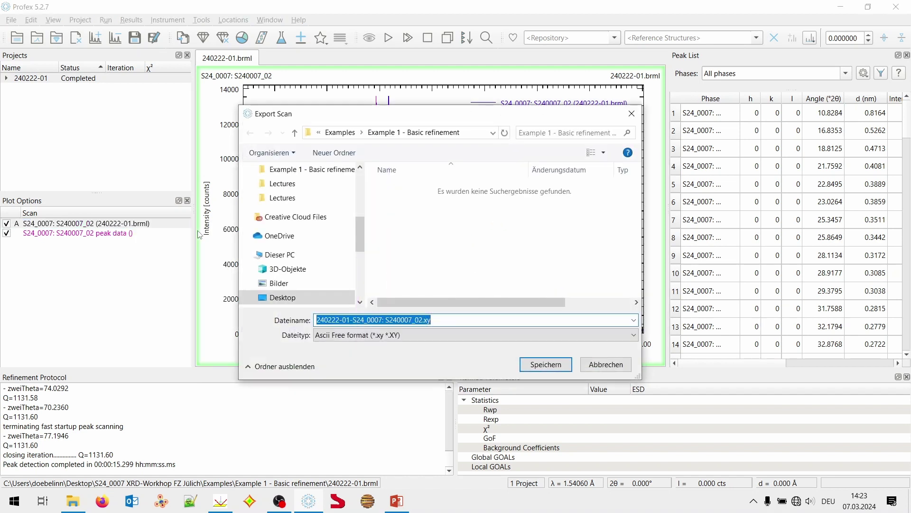
left_click(365, 336)
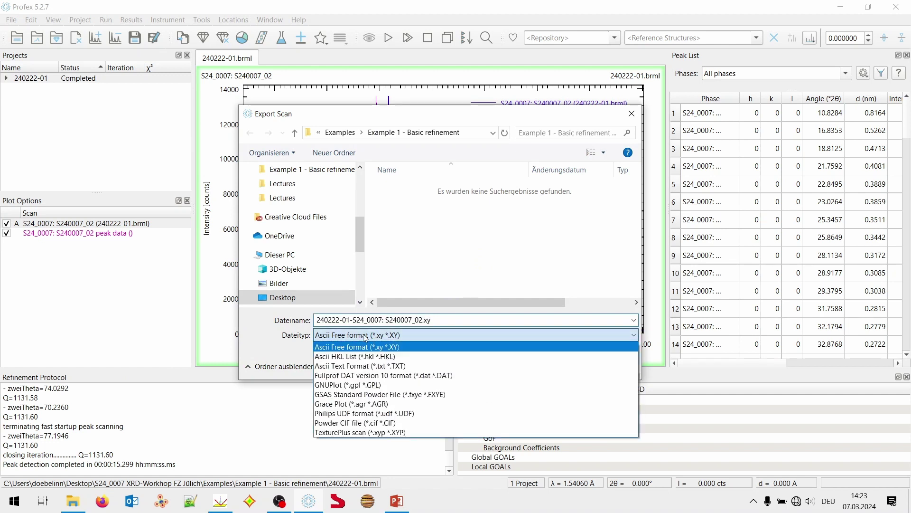
left_click(412, 347)
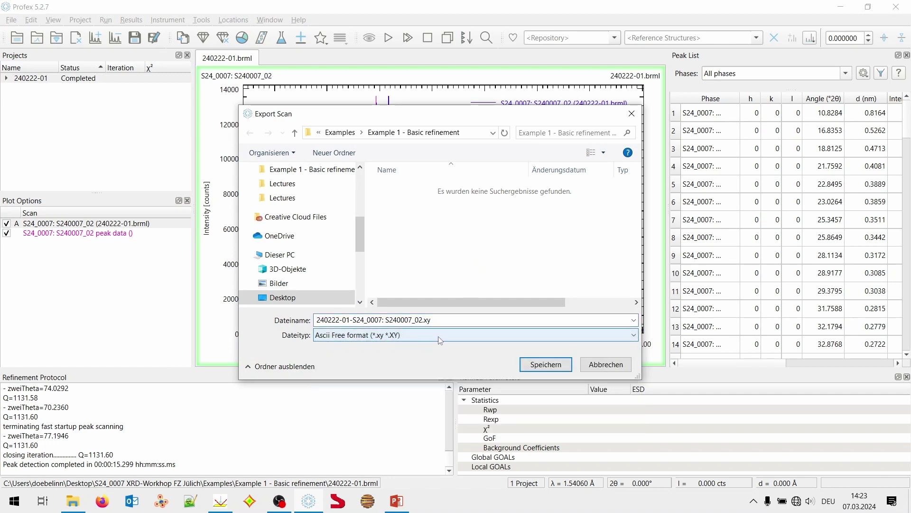
Step: Save it as 240222-01-S24_0007 S240007_02.xy after deleting the rejected colon from the name
left_click(416, 321)
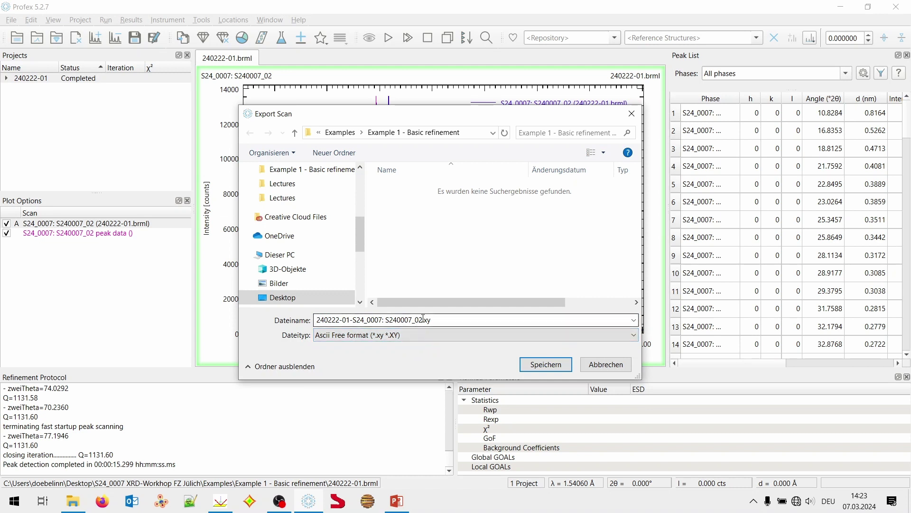
key("ctrl+a")
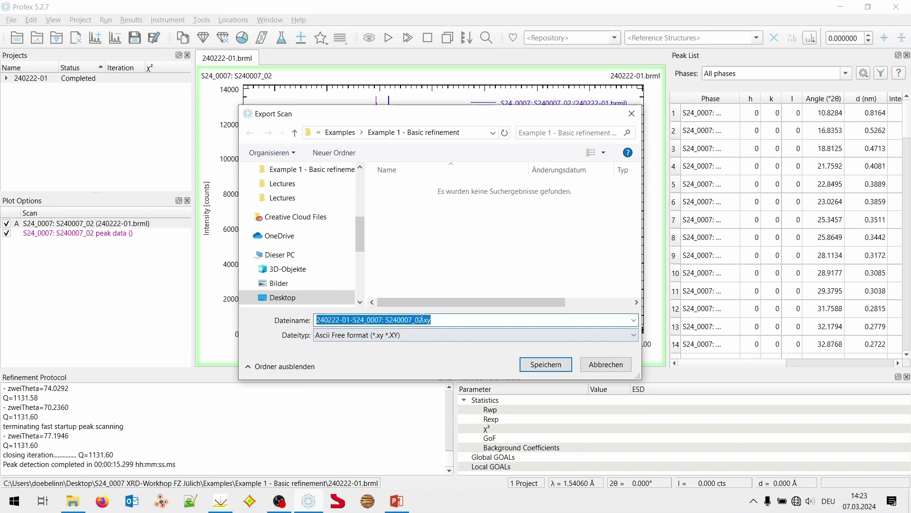
left_click(361, 319)
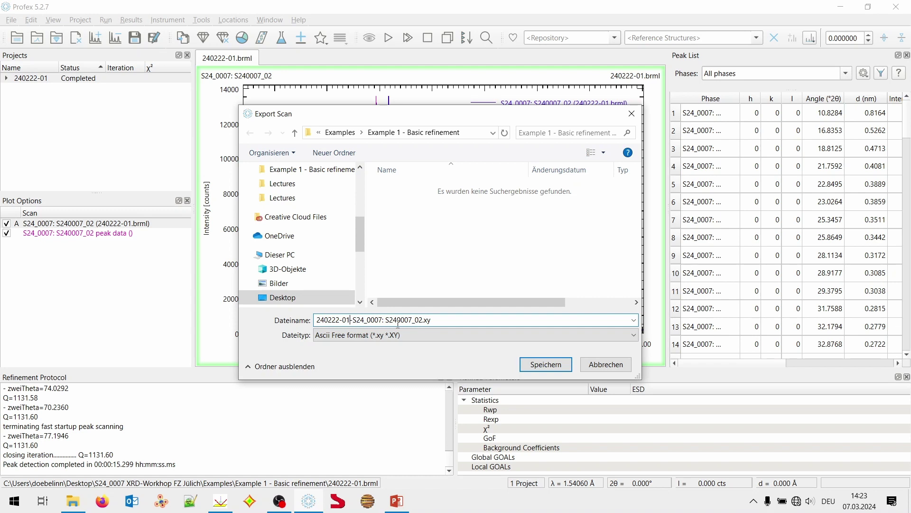
key("shift+Right")
key("shift+Right")
key("shift+Right")
key("shift+Right")
key("shift+Right")
key("shift+Right")
key("shift+Right")
key("shift+Right")
key("shift+Right")
key("shift+Right")
key("shift+Right")
key("shift+Right")
key("shift+Right")
key("shift+Right")
key("shift+Right")
key("shift+Right")
key("shift+Right")
key("shift+Right")
key("shift+Right")
key("shift+Right")
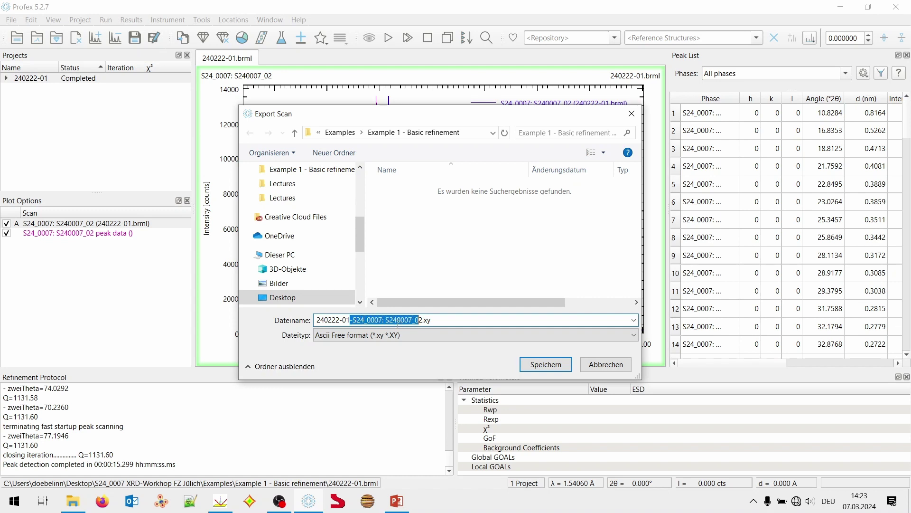
key("Return")
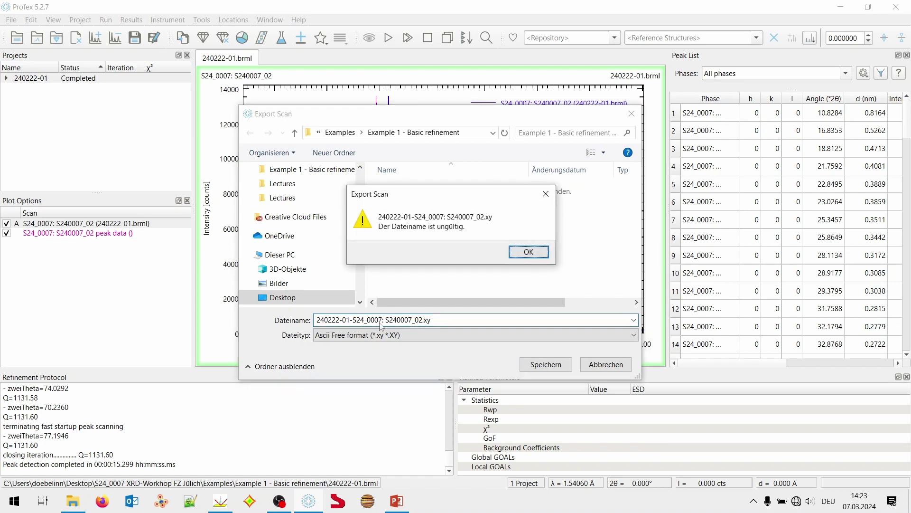
left_click(517, 251)
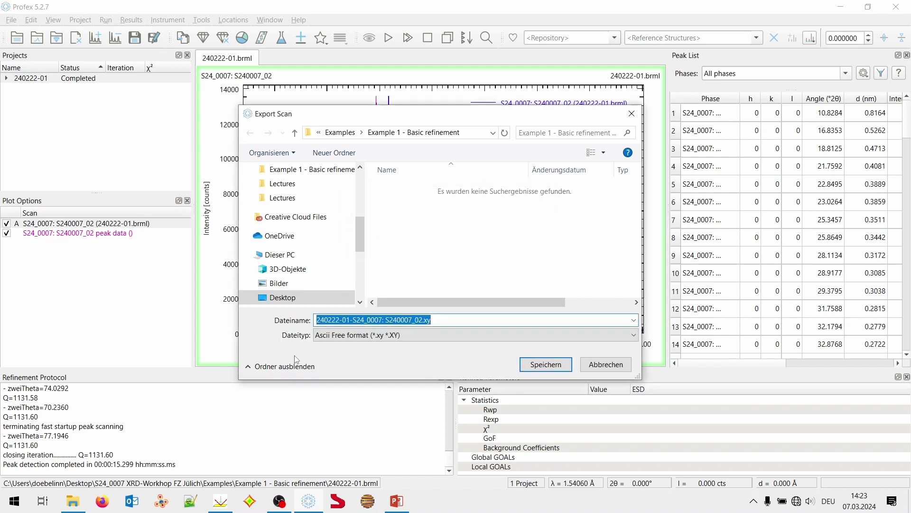
left_click(385, 319)
key("BackSpace")
key("Return")
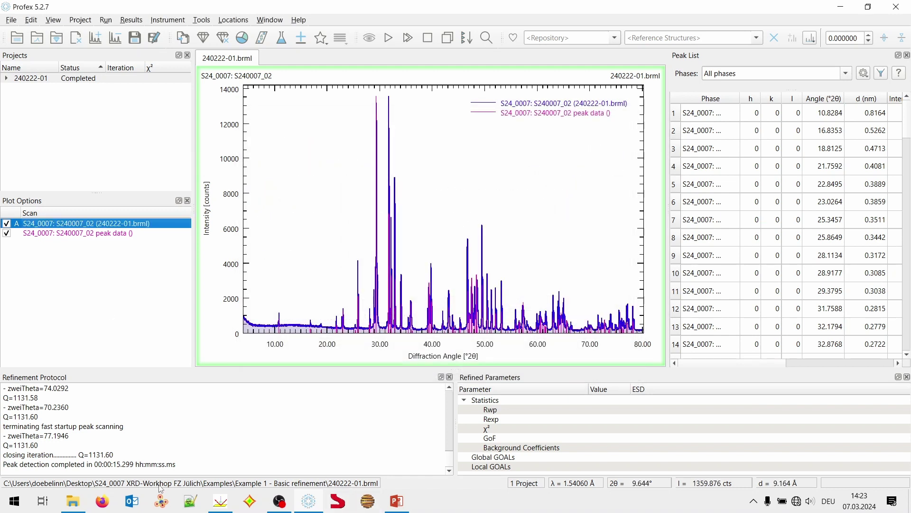
Step: Load 240222-01-S24_0007 S240007_02.xy into QualX with Cu radiation wavelength
left_click(218, 505)
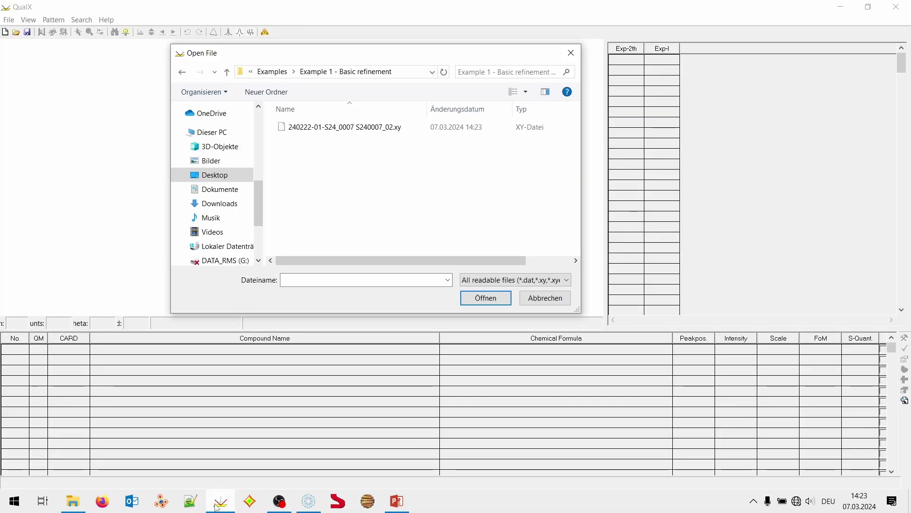
left_click(338, 128)
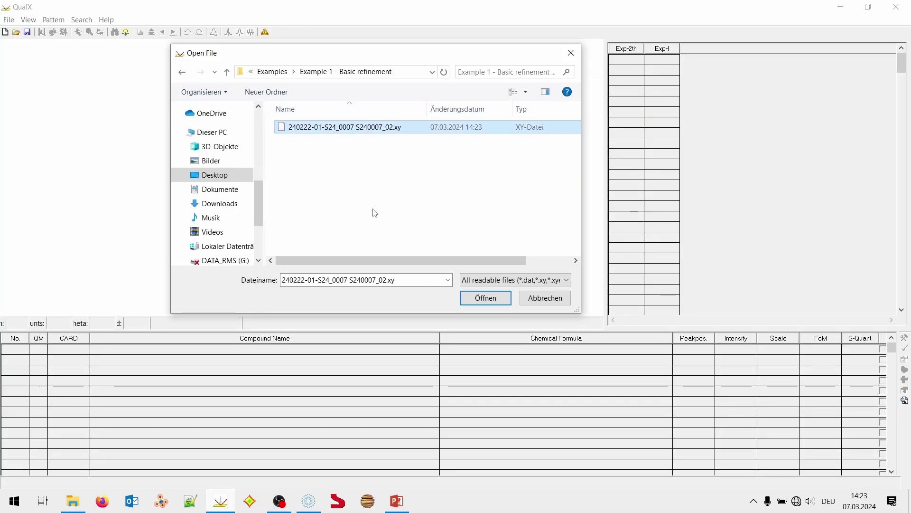
left_click(486, 298)
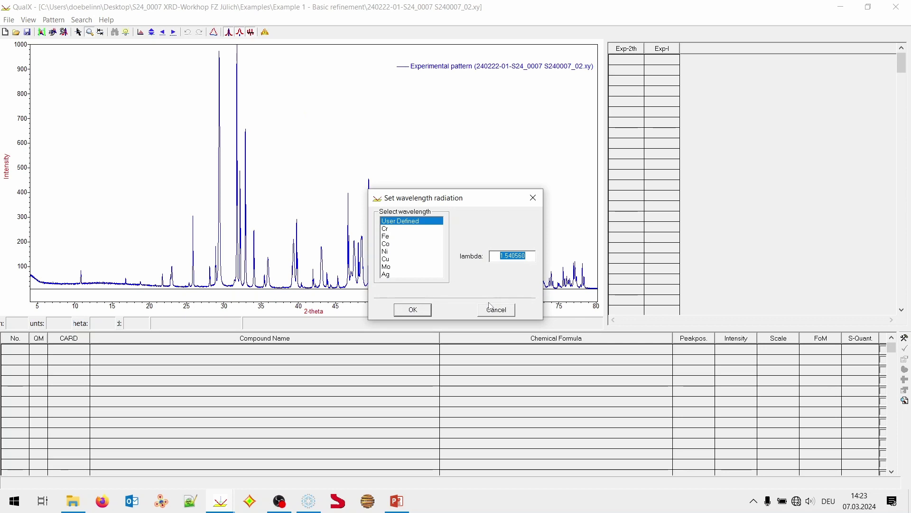
left_click(399, 260)
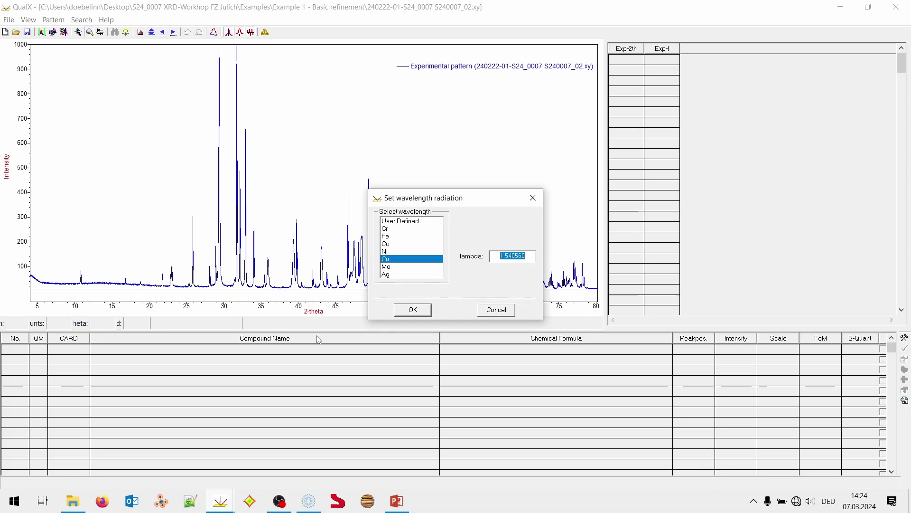
left_click(427, 309)
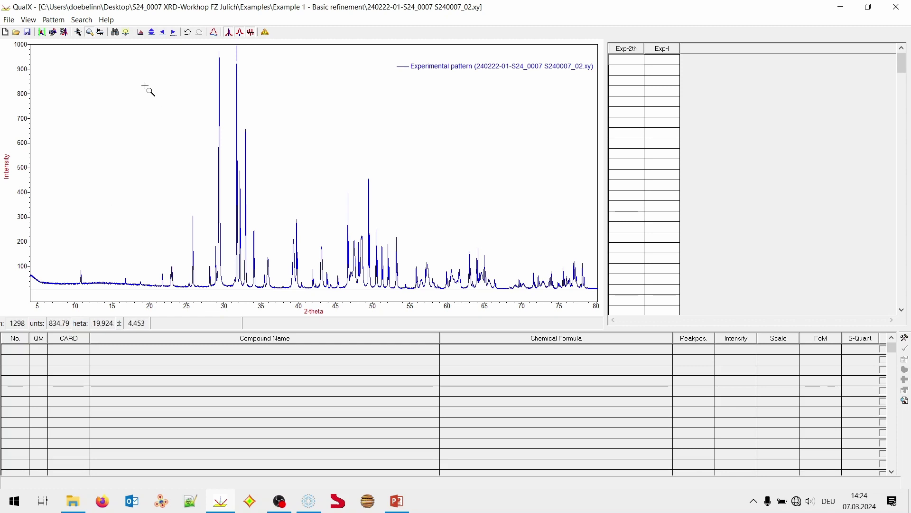
left_click(54, 20)
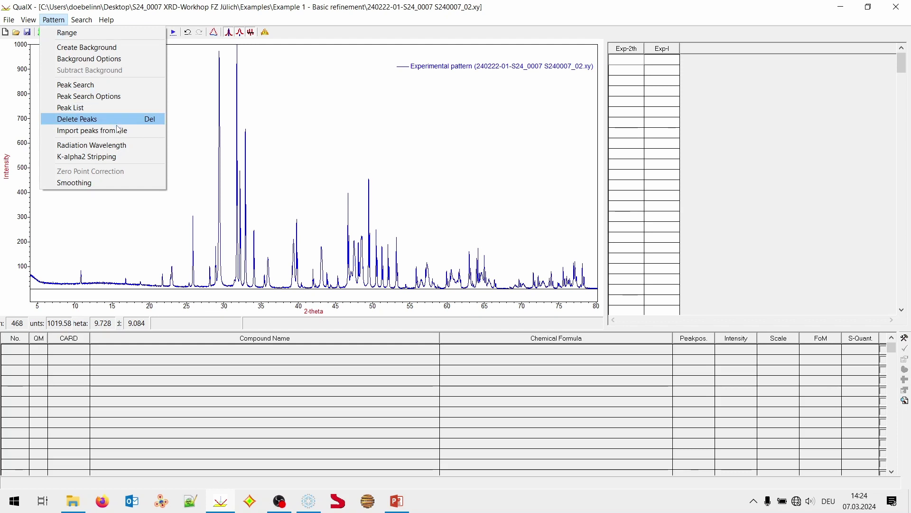
Step: Import the peaks from 240222-01.dif into QualX
left_click(144, 131)
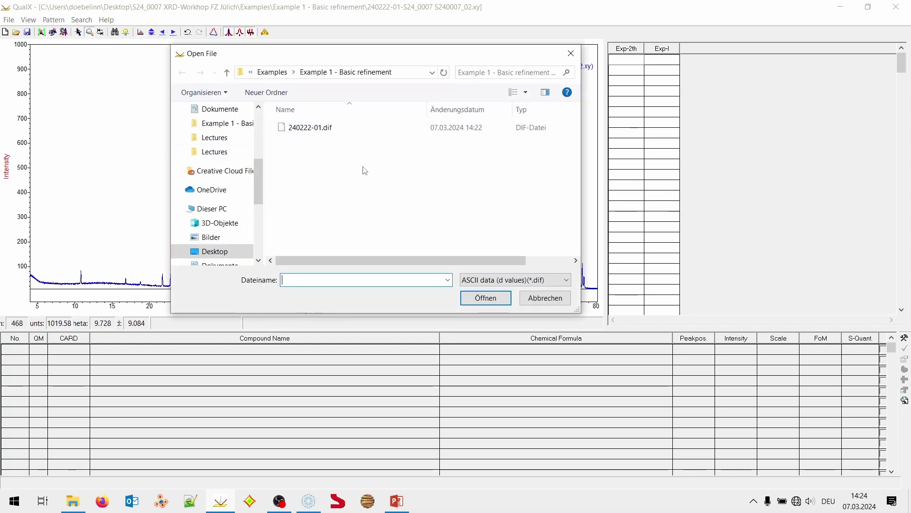
left_click(308, 128)
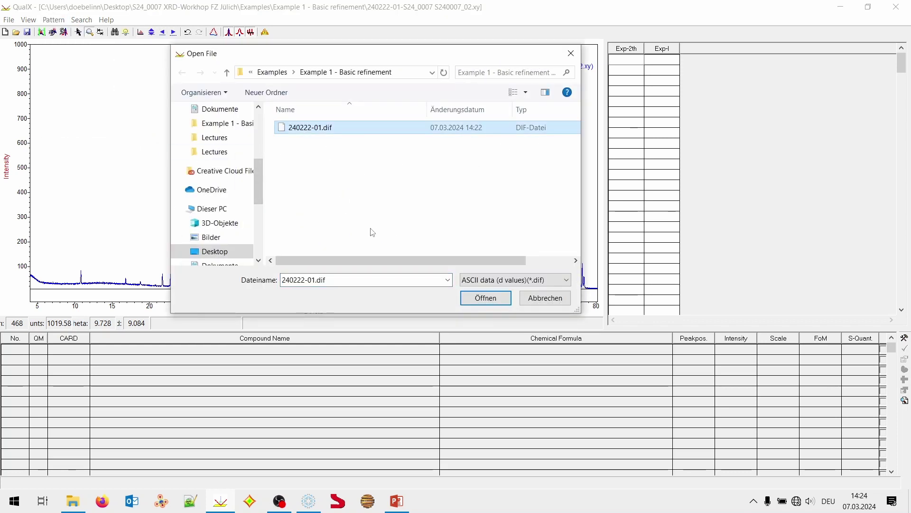
left_click(484, 298)
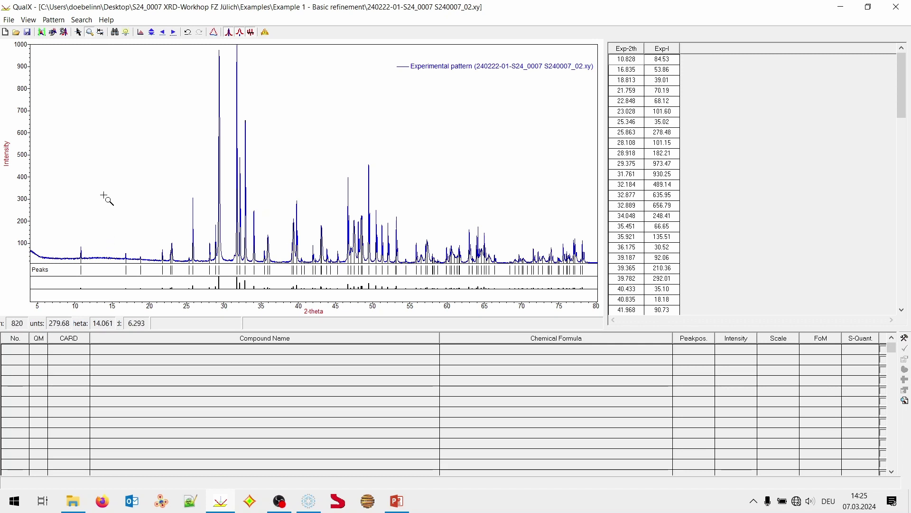
Step: Run Search-Match, compare cards 00-901-1092 and 00-901-0052, and accept Apatite-(CaOH) 00-901-1096
left_click(82, 20)
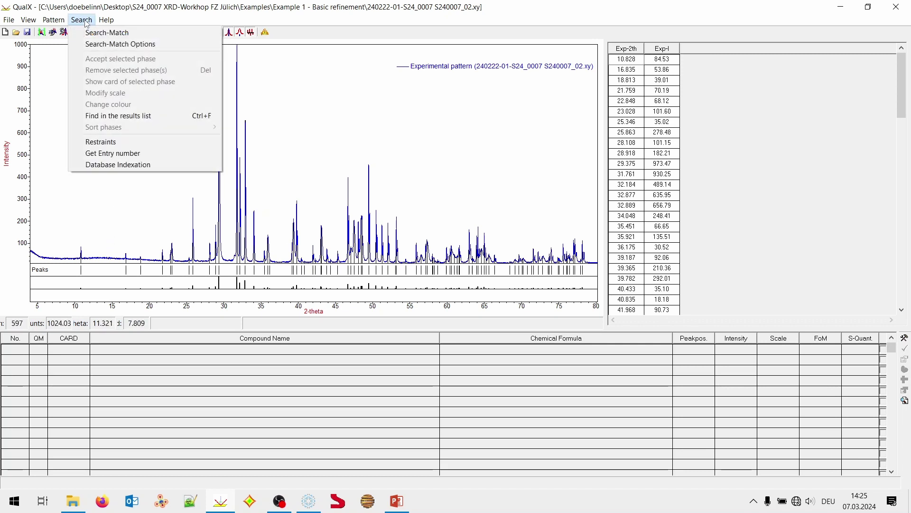
left_click(167, 32)
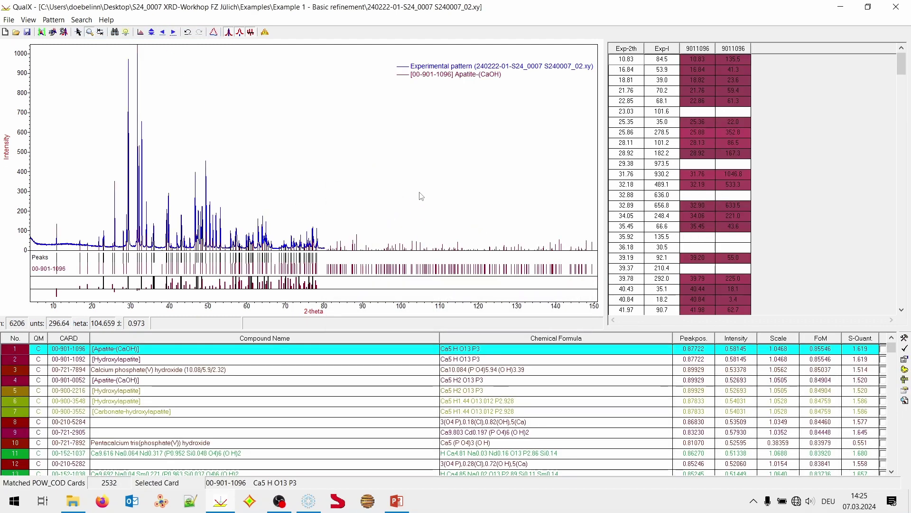
left_click(190, 360)
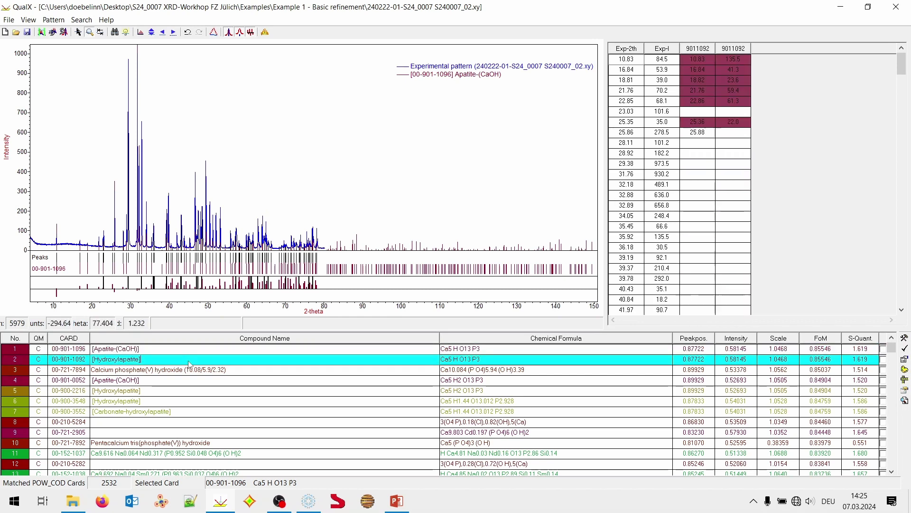
left_click(211, 383)
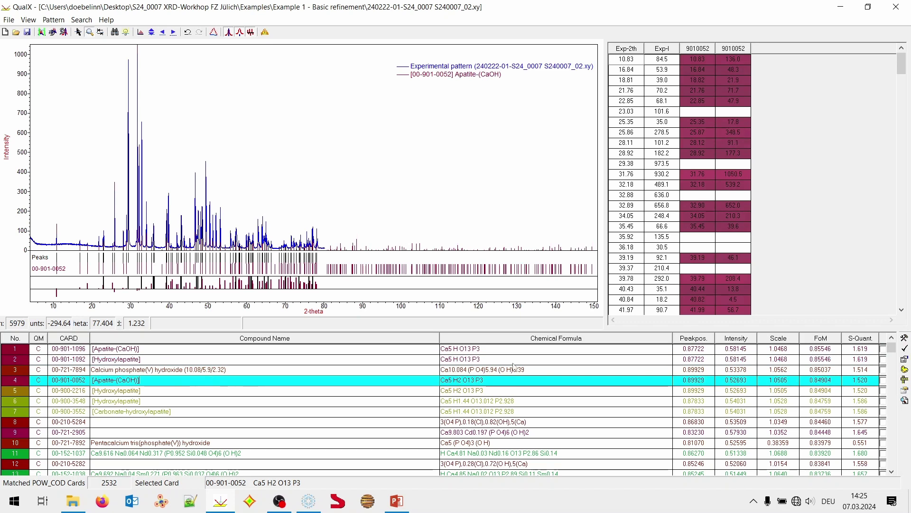
left_click(368, 350)
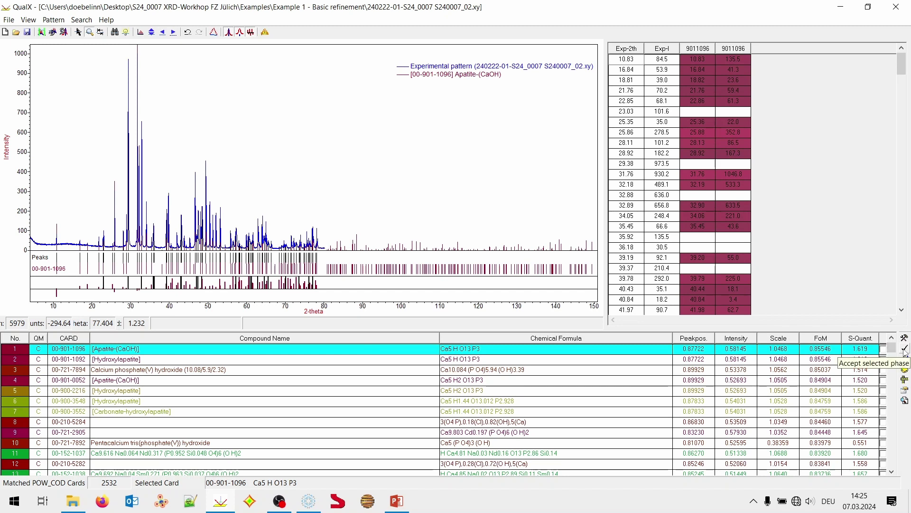
left_click(905, 350)
left_click(868, 6)
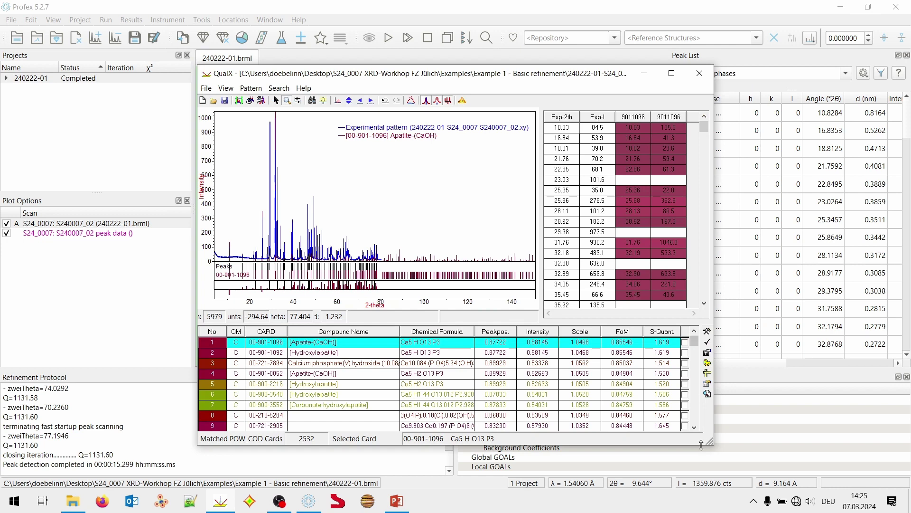
Step: Widen the QualX window and accept Apatite-(CaOH) and Calcite card 00-900-9668 as phases
left_click_drag(710, 442, 867, 439)
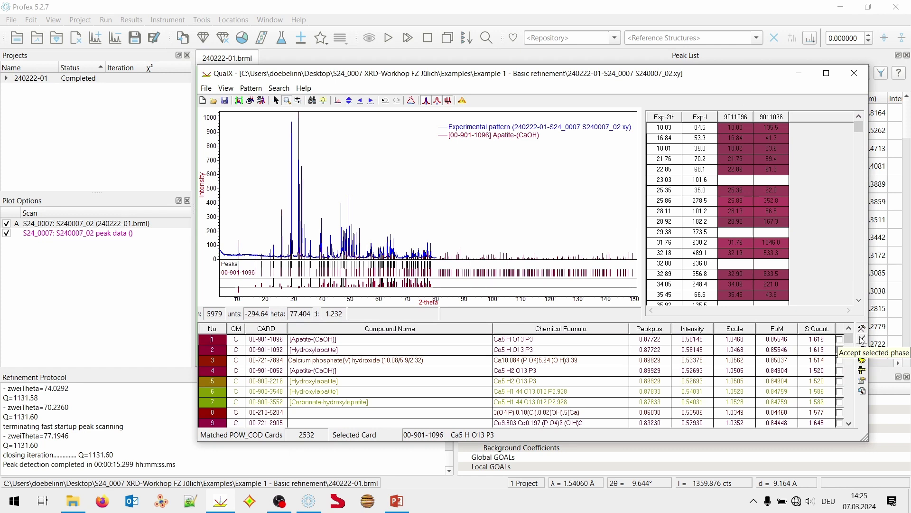
left_click(863, 339)
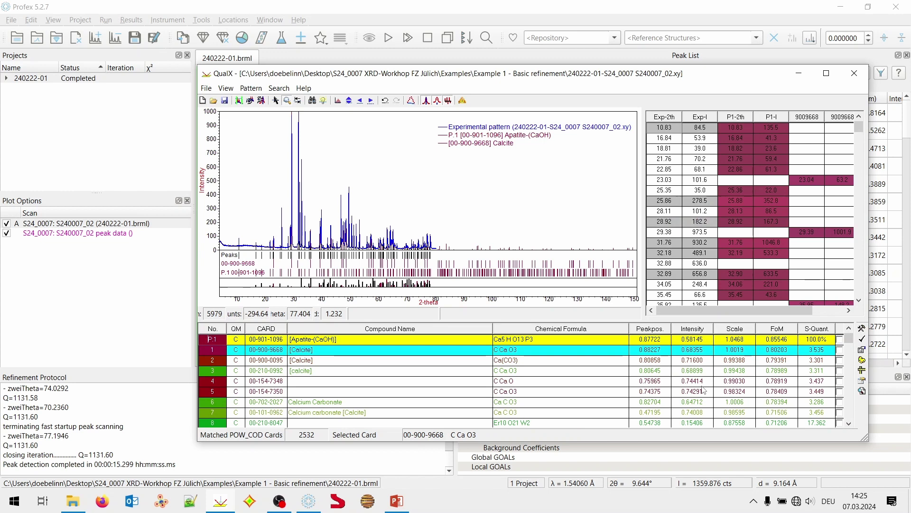
left_click(331, 353)
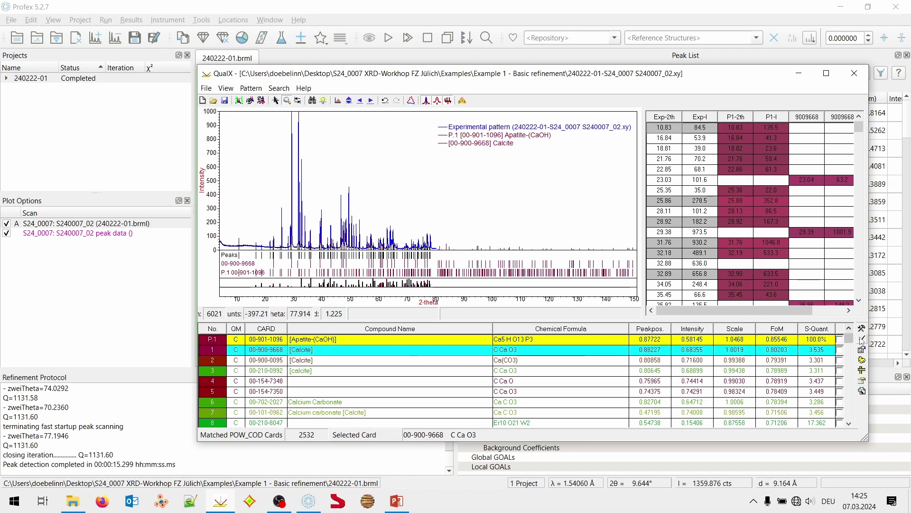
left_click(862, 339)
Step: Remove the extra Hydroxylapatite phase, leaving 69.5% Apatite-(CaOH) and 30.5% Calcite
left_click(861, 339)
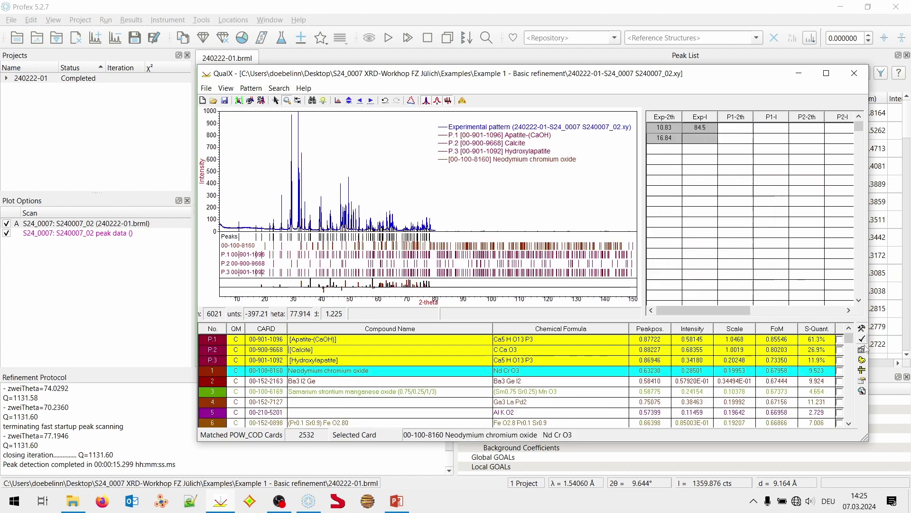
left_click(413, 361)
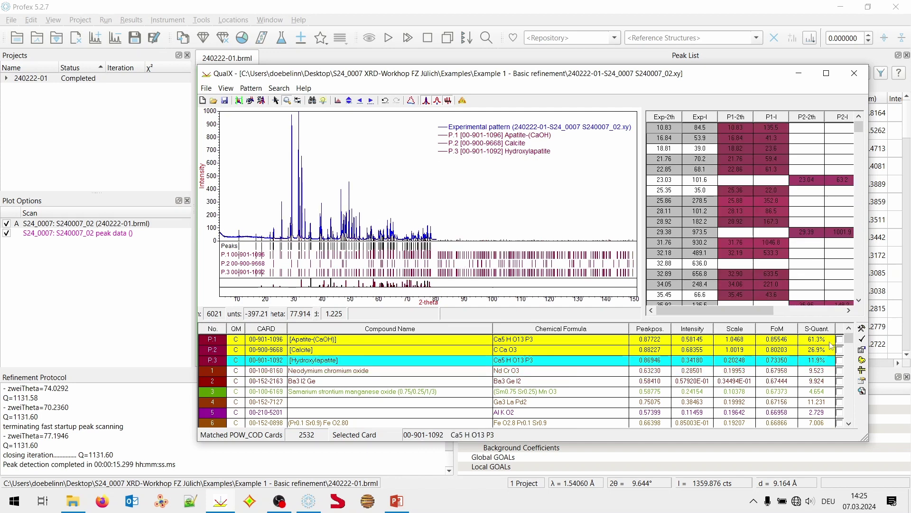
left_click(862, 339)
left_click(602, 374)
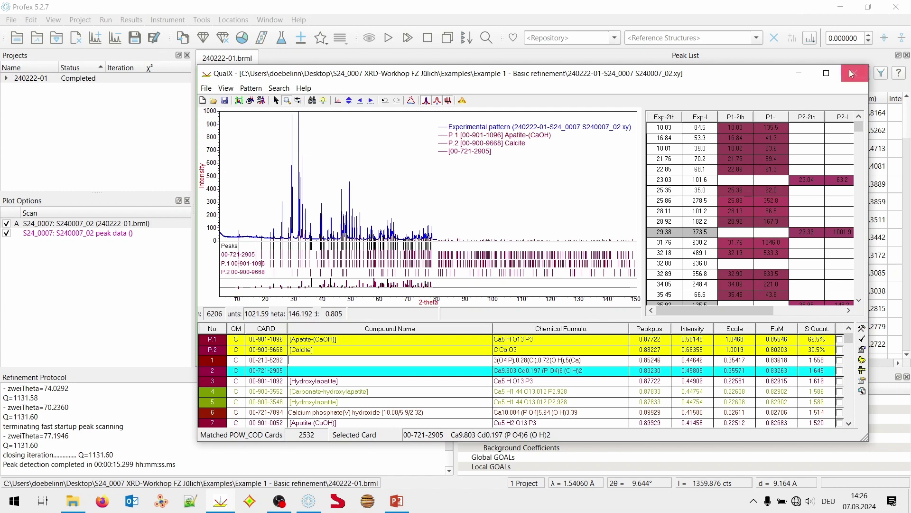
Step: Maximize QualX to full screen and launch Match! from the taskbar
key("Up")
left_click(826, 73)
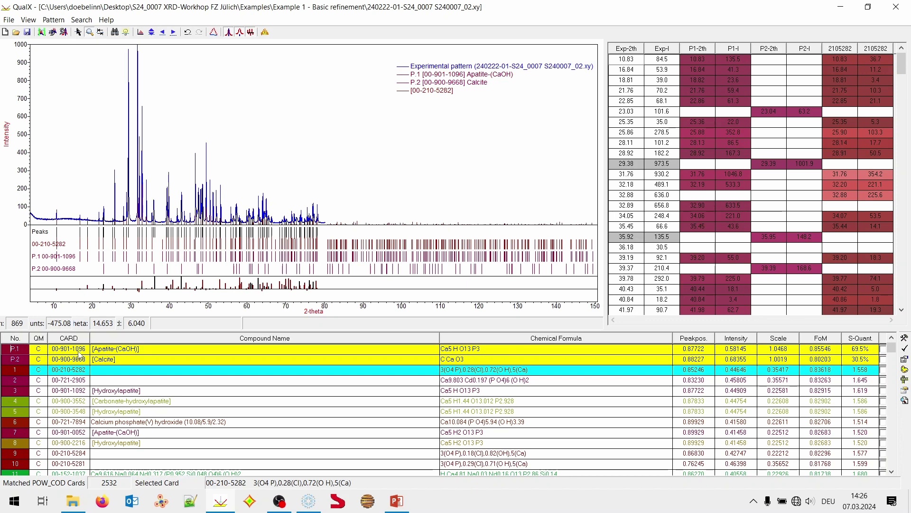
left_click(250, 501)
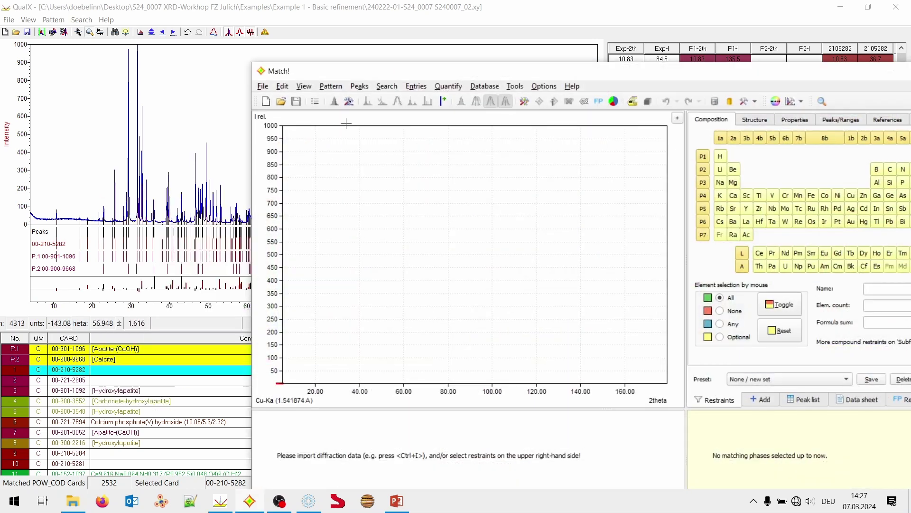
Step: Open 240222-01.raw from Desktop > S24_0007 > Examples > Example 1 - Basic refinement in Match!
left_click_drag(396, 72, 227, 0)
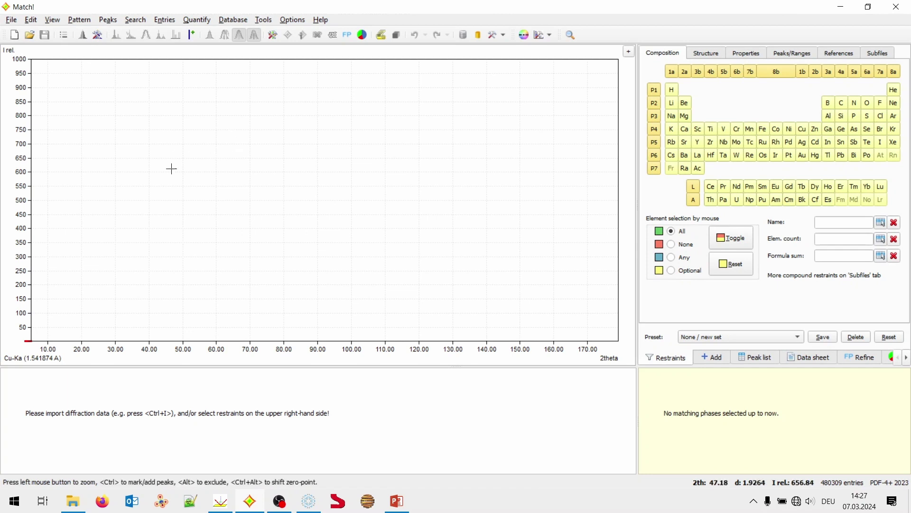
left_click(32, 39)
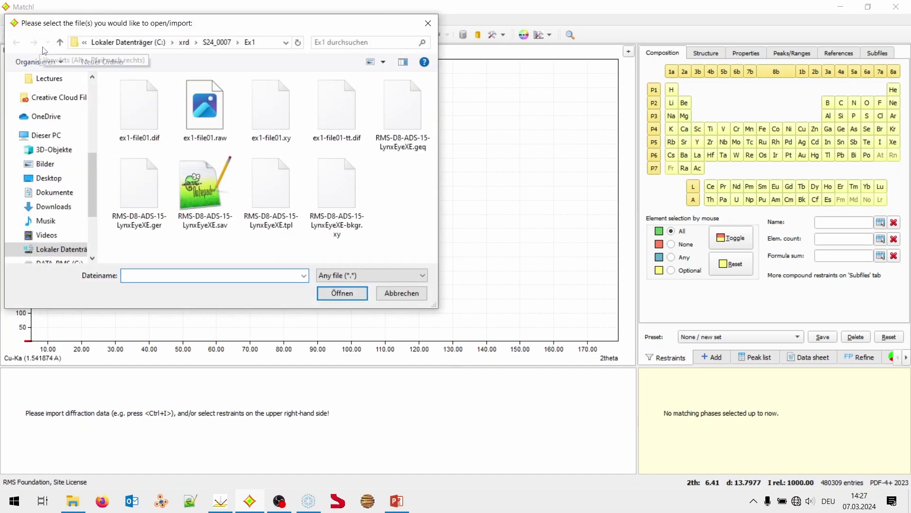
left_click(144, 47)
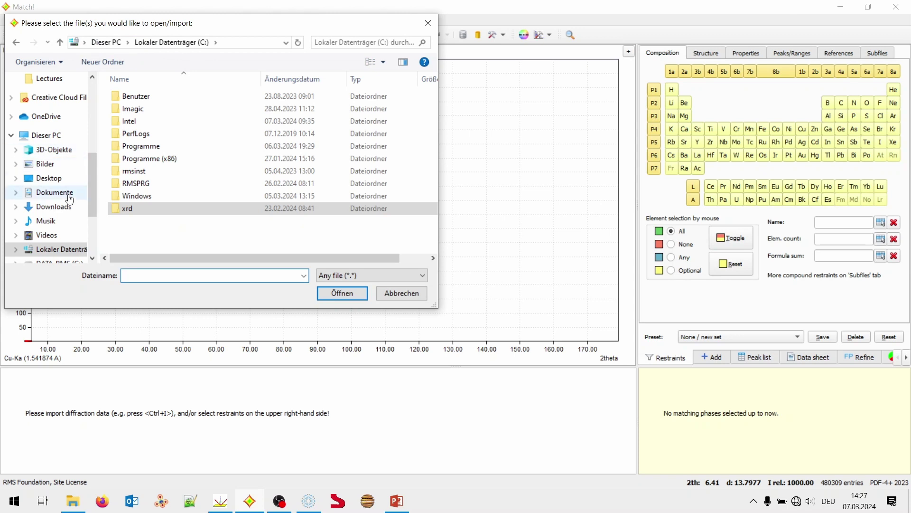
scroll(67, 201, "down", 2)
scroll(67, 212, "up", 2)
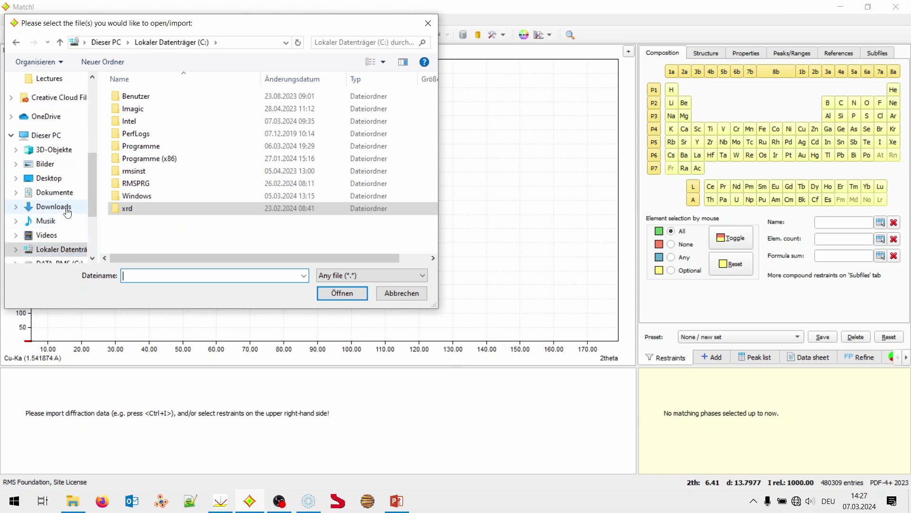
left_click(60, 179)
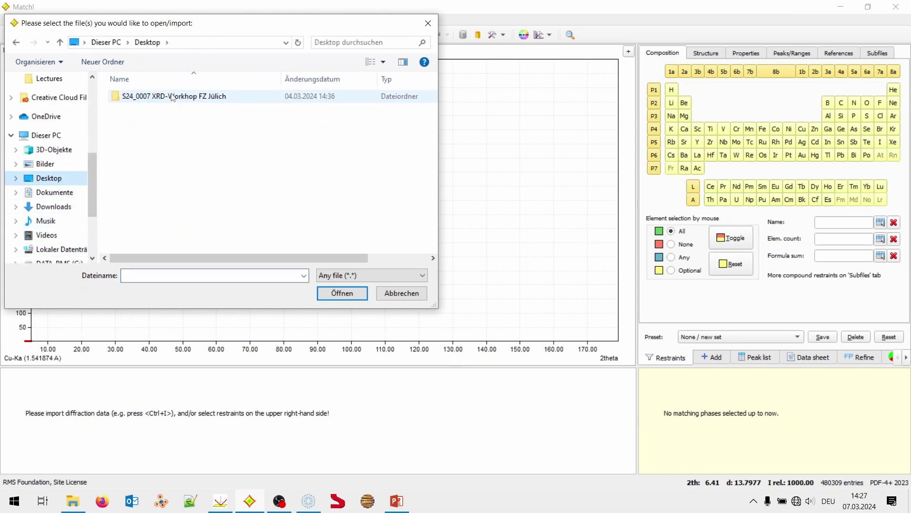
double_click(142, 96)
double_click(136, 113)
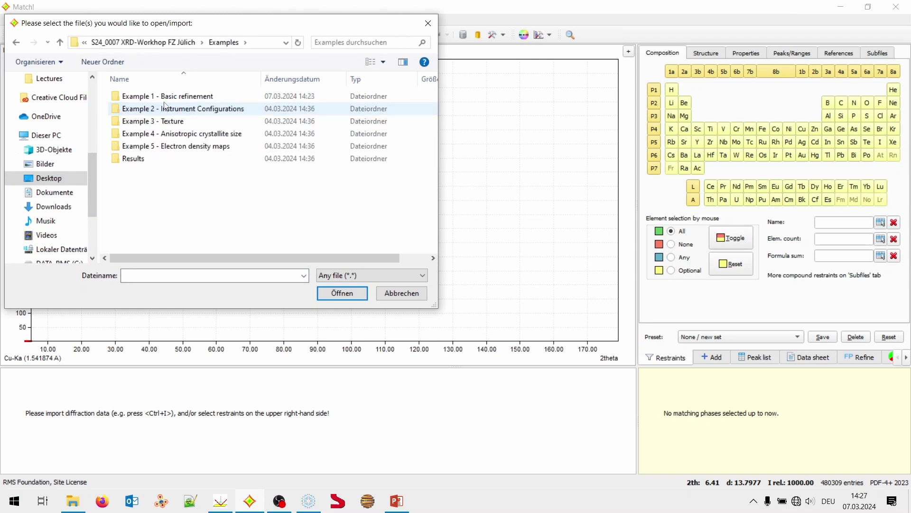
double_click(173, 97)
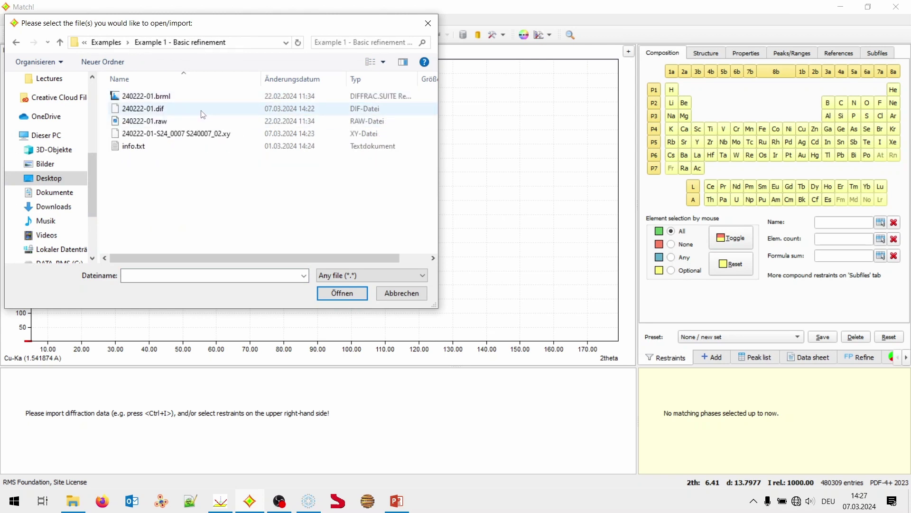
left_click(162, 122)
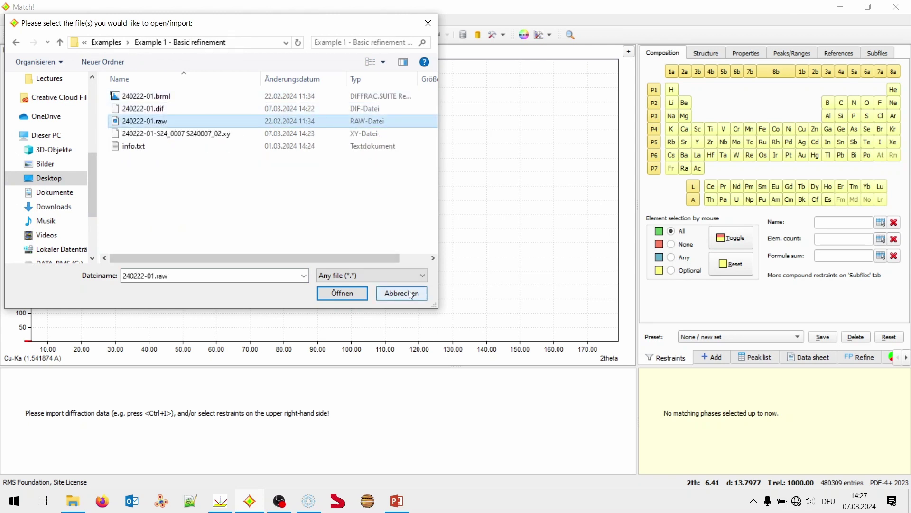
left_click(343, 294)
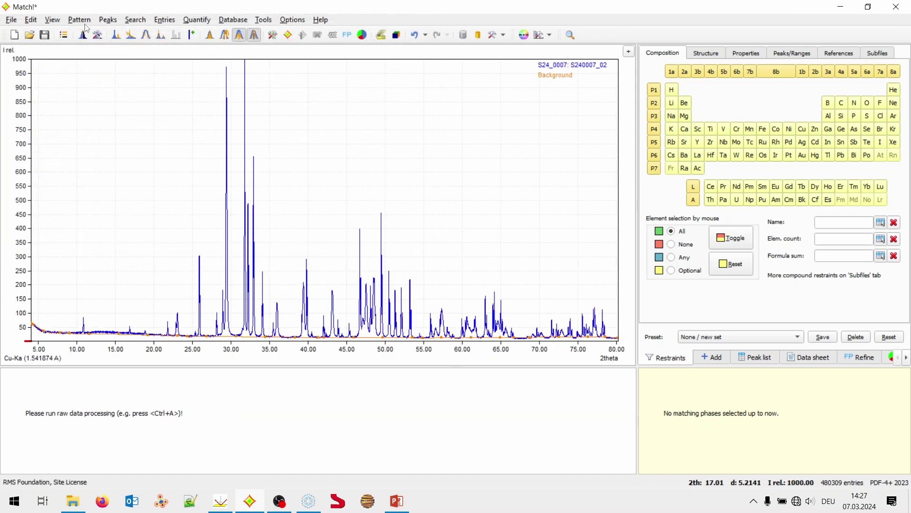
Step: Import peaks from Example 1's 240222-01.dif as X-ray Cu-Ka d-spacing data
left_click(109, 21)
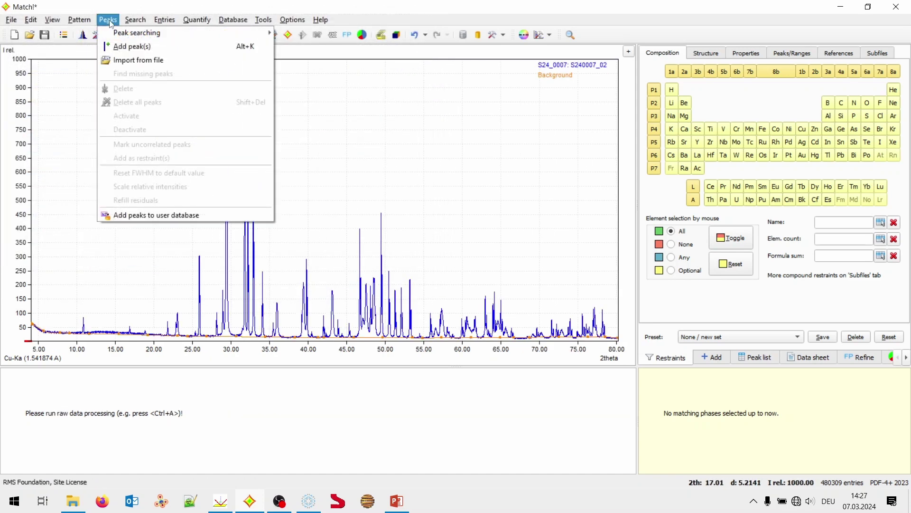
left_click(159, 62)
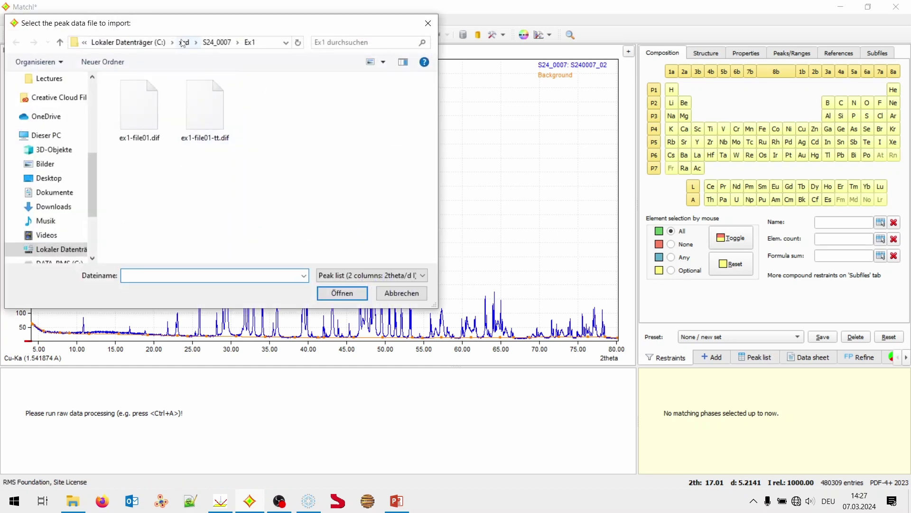
left_click(49, 178)
double_click(145, 96)
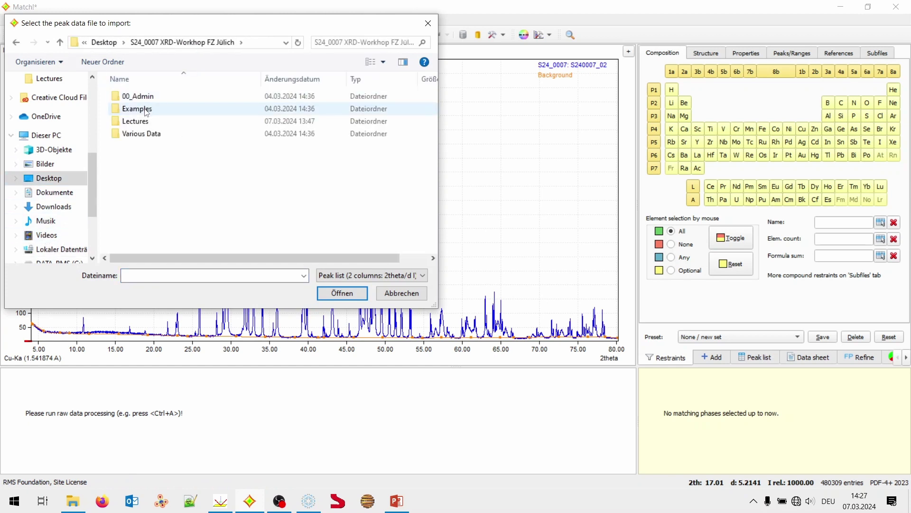
double_click(137, 109)
double_click(143, 97)
left_click(145, 97)
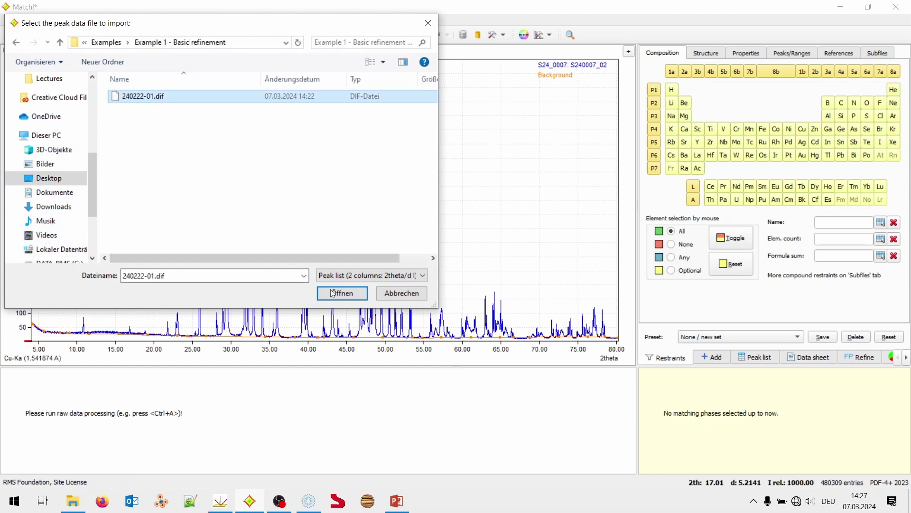
left_click(357, 293)
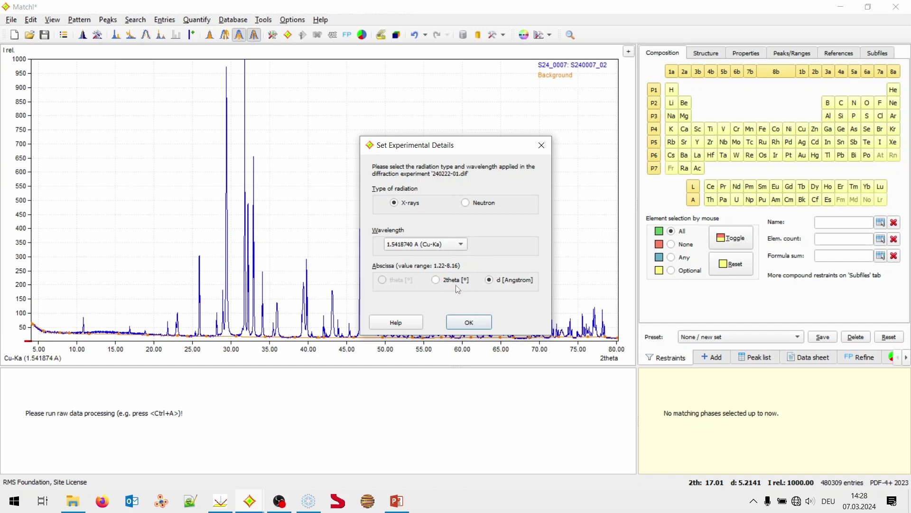
left_click(488, 326)
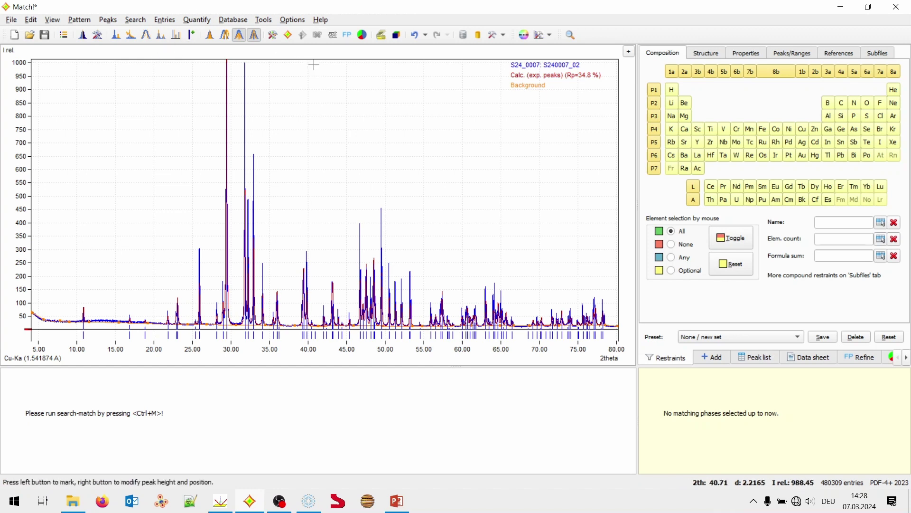
Step: Run search-match and accept hydroxylapatite 01-085-3476 and calcite 04-007-2808 as matched phases
left_click(289, 35)
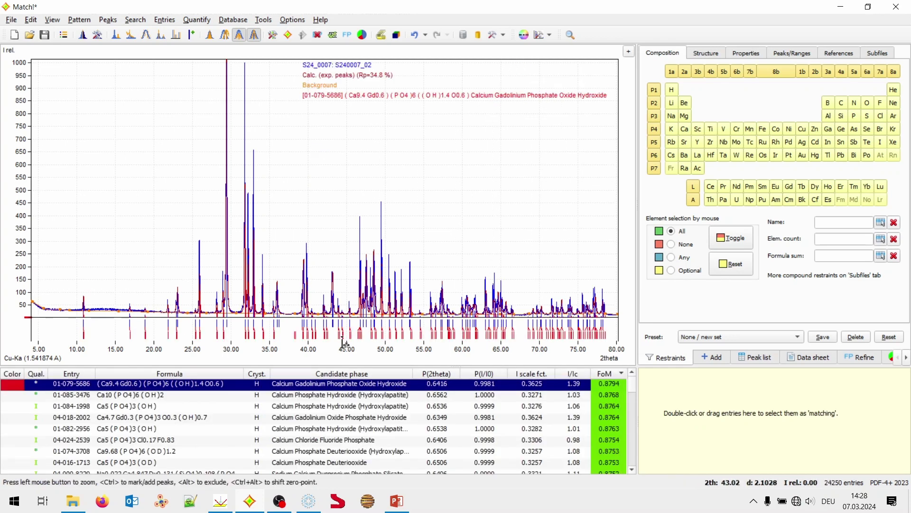
left_click(383, 399)
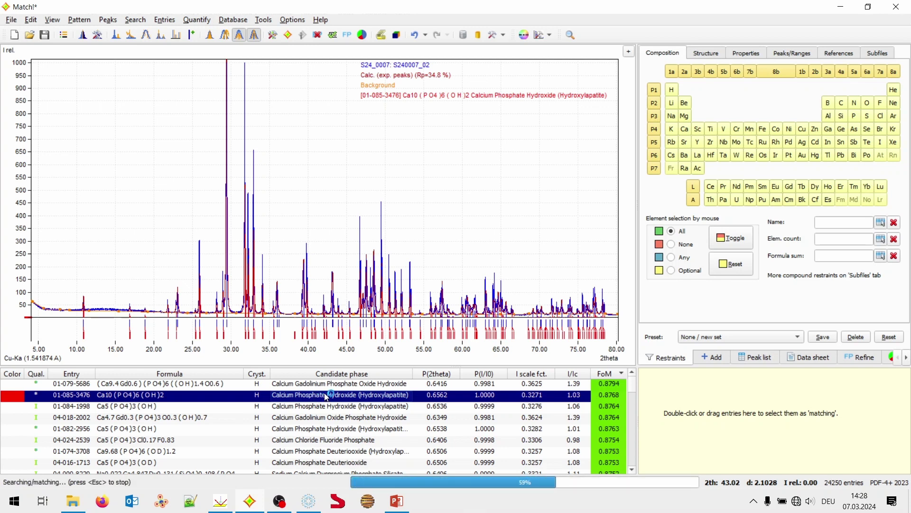
double_click(324, 394)
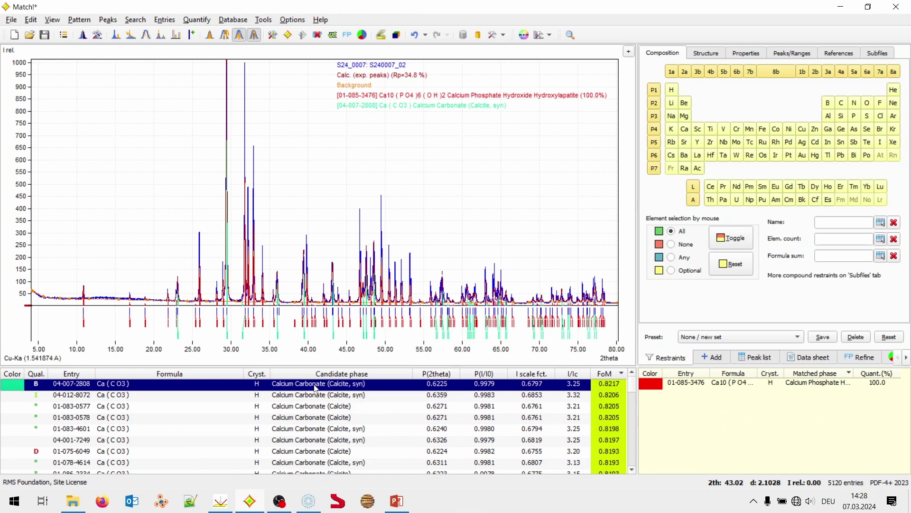
double_click(317, 388)
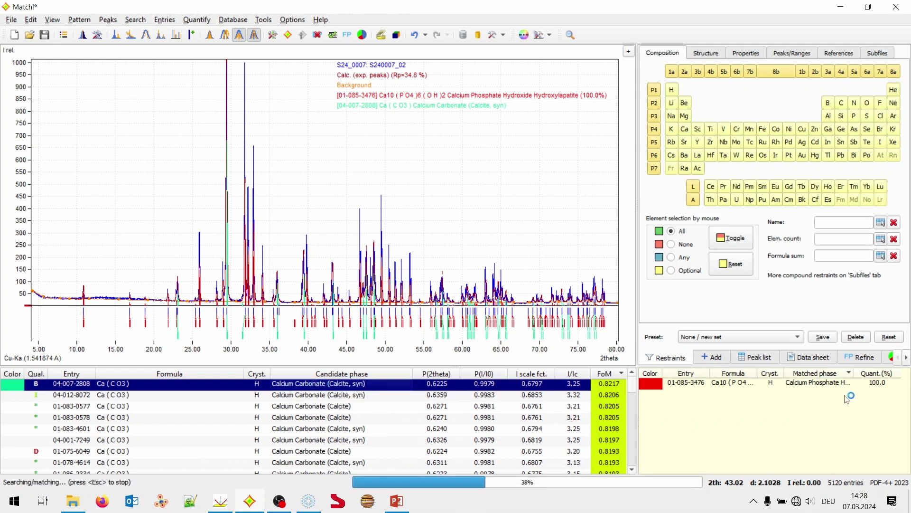
mouse_move(828, 402)
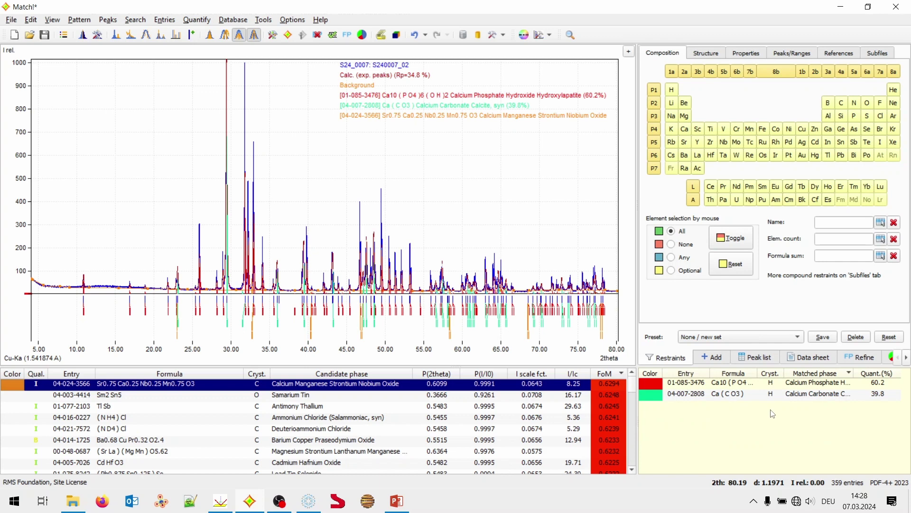
Step: Review the matched phases: hydroxylapatite at 60.2% and calcite at 39.8%
mouse_move(774, 408)
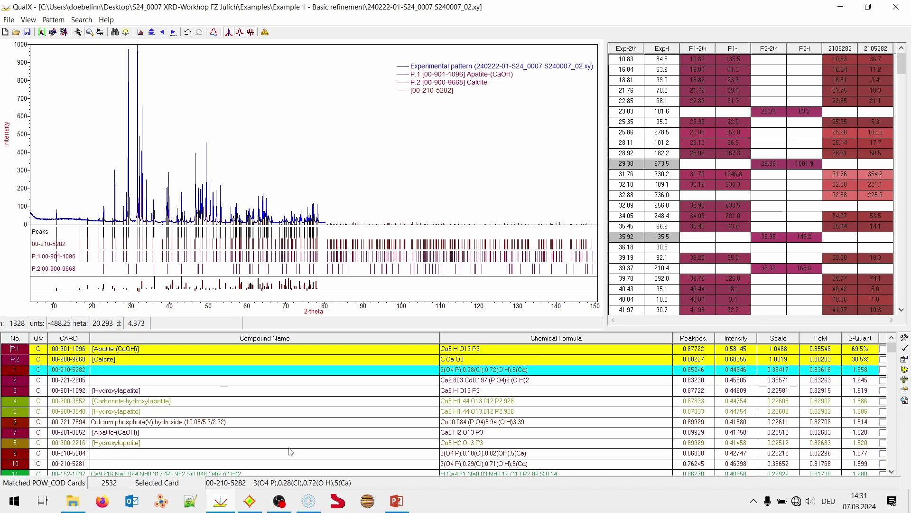
Step: In Profex, open Import Structure File's Retrieve from COD Database dialog
left_click(315, 503)
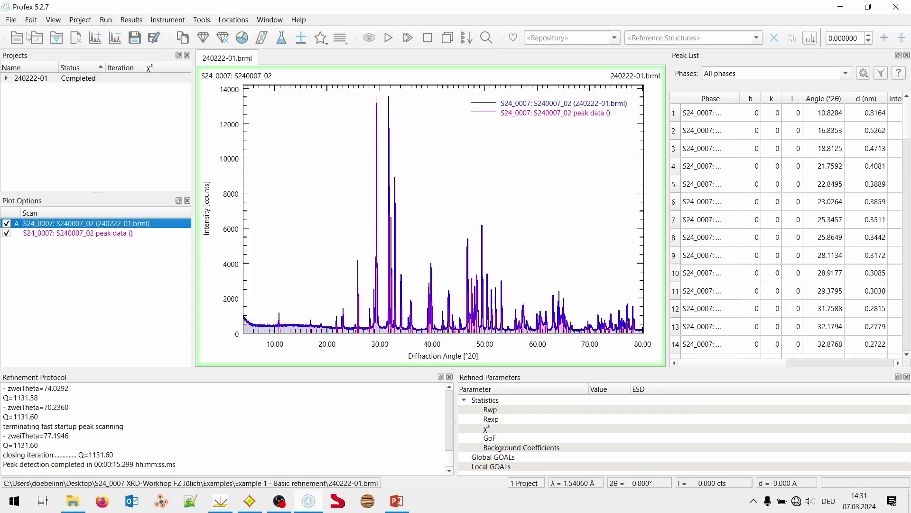
left_click(17, 21)
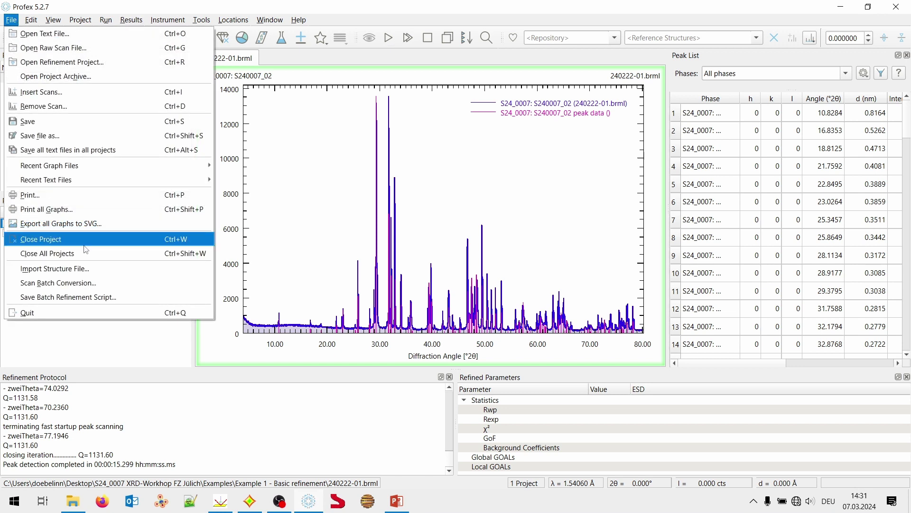
left_click(113, 273)
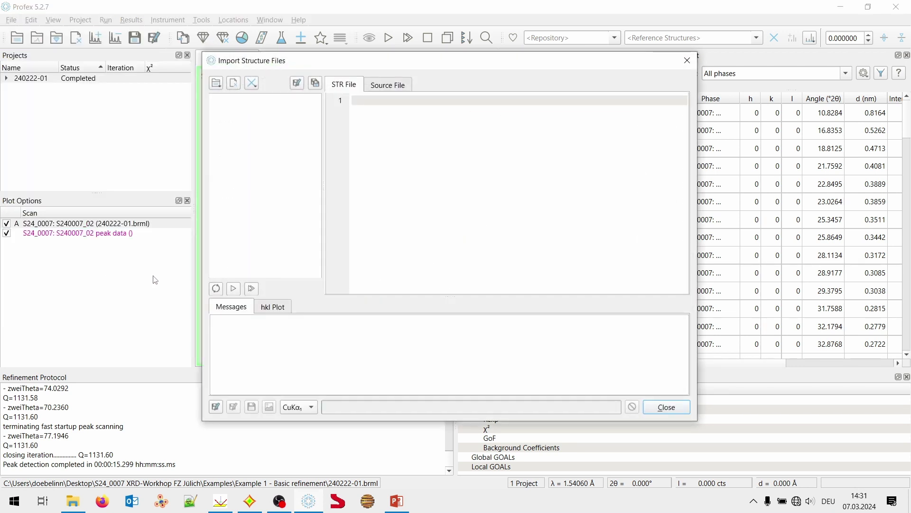
left_click(217, 85)
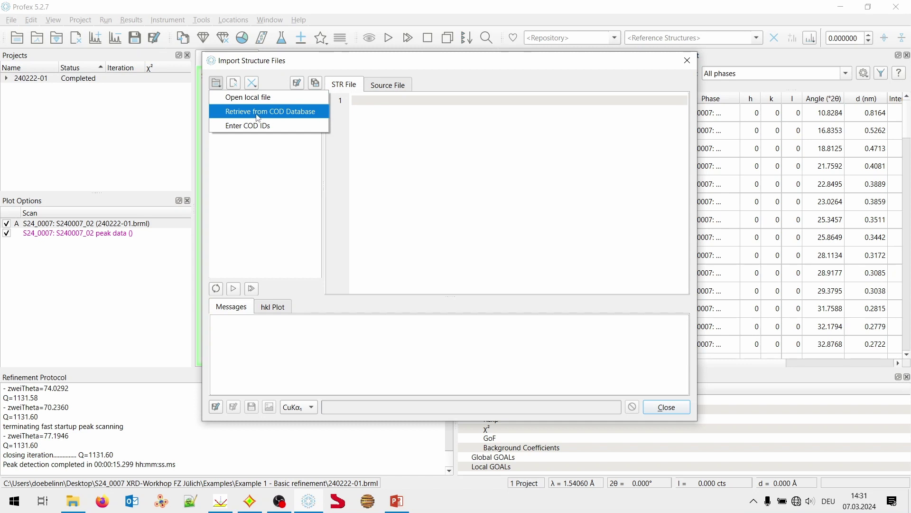
left_click(313, 118)
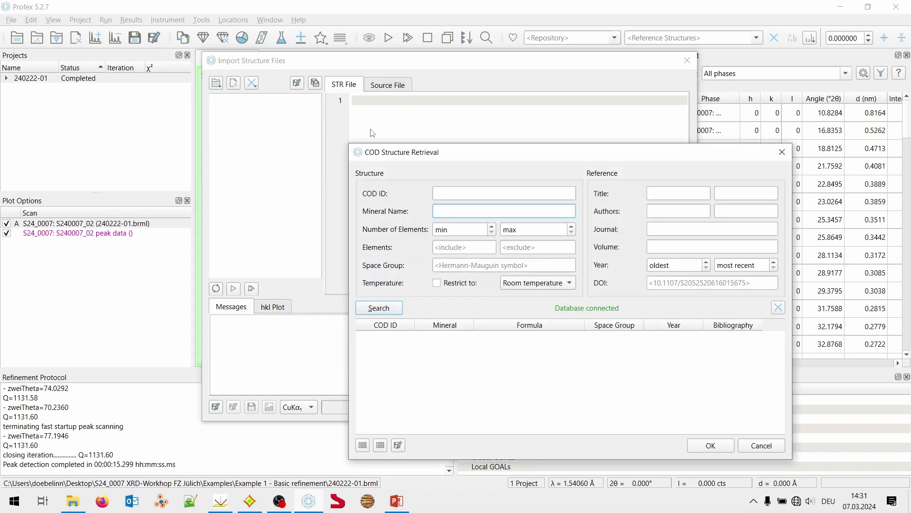
Step: Search the COD database for mineral name 'Apatite'
left_click_drag(441, 155, 325, 92)
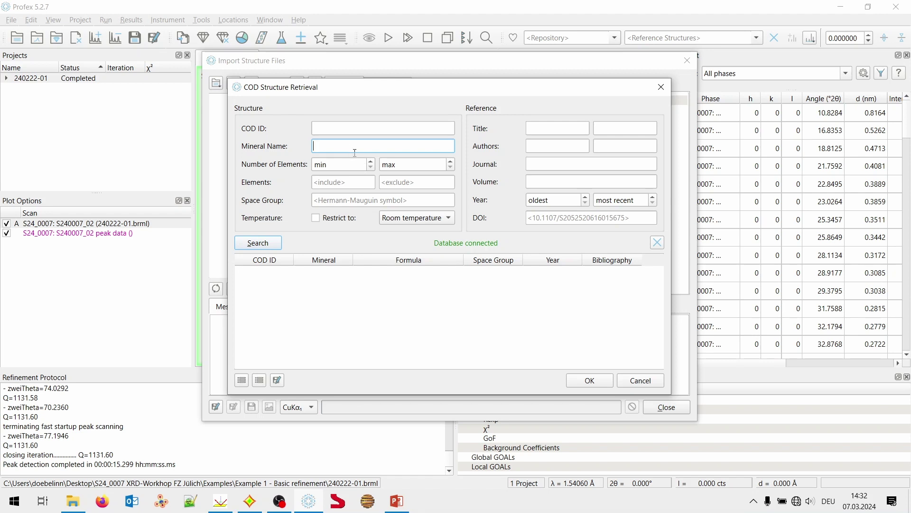
type("Apatite")
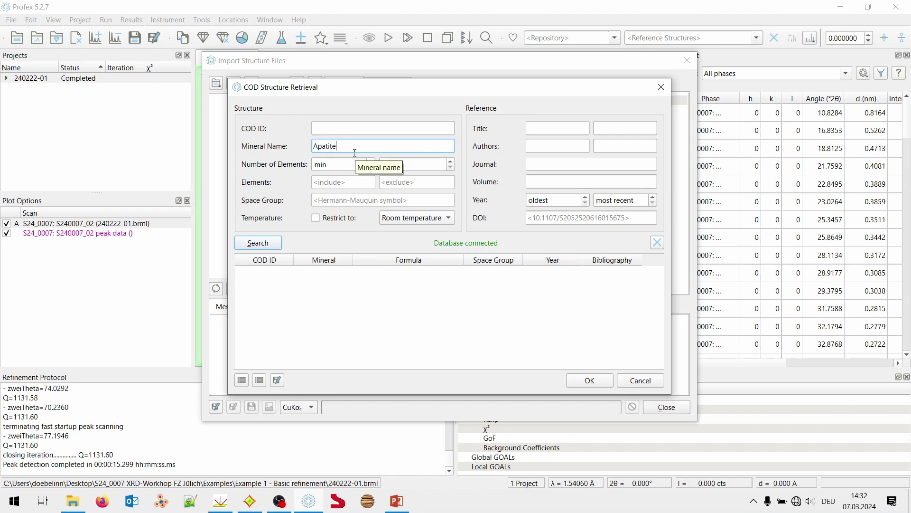
left_click(258, 243)
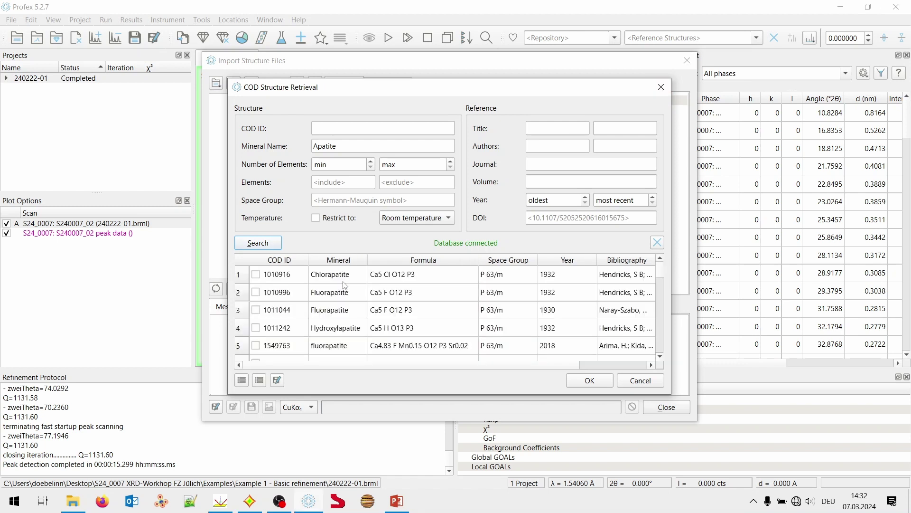
scroll(376, 318, "down", 8)
scroll(377, 319, "up", 8)
Step: Browse the apatite results, clear the Mineral Name field, then check the card number in QualX
left_click(343, 166)
left_click(342, 184)
left_click(399, 185)
scroll(339, 304, "down", 13)
scroll(342, 303, "up", 13)
left_click_drag(338, 146, 310, 150)
key("BackSpace")
left_click(325, 129)
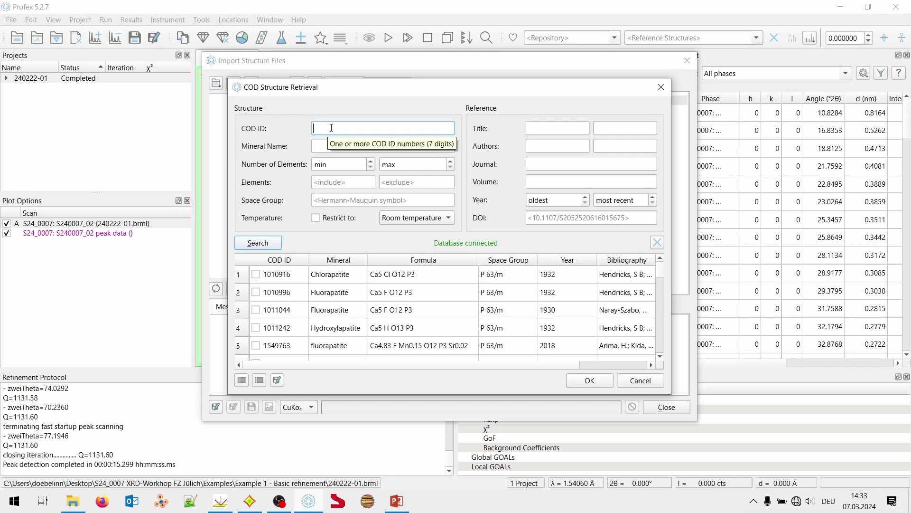
left_click(231, 506)
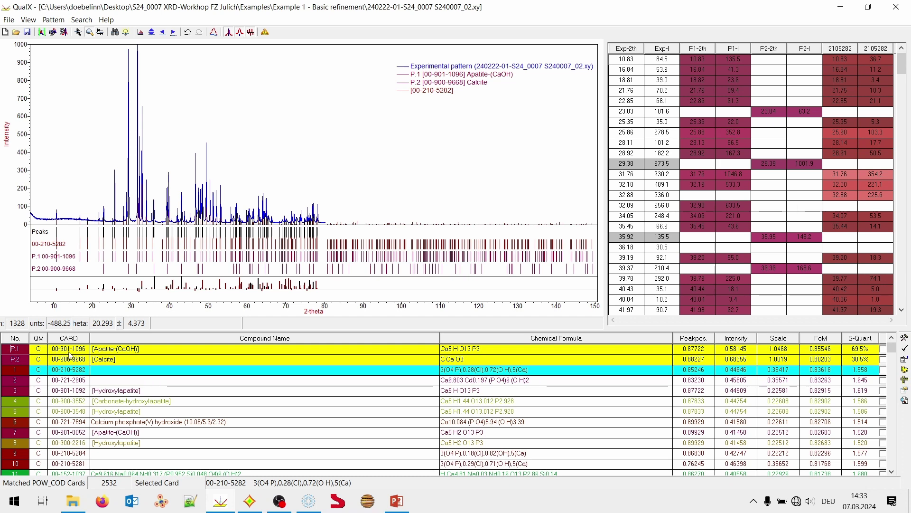
Step: Search COD for ID 9011096 and try downloading the Apatite-(CaOH) structure
left_click(316, 502)
type("90")
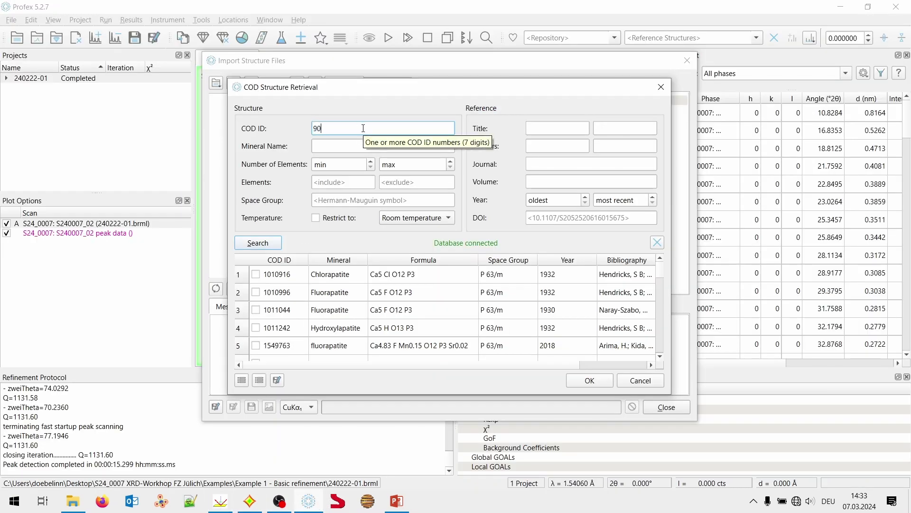
type("11096")
left_click(273, 244)
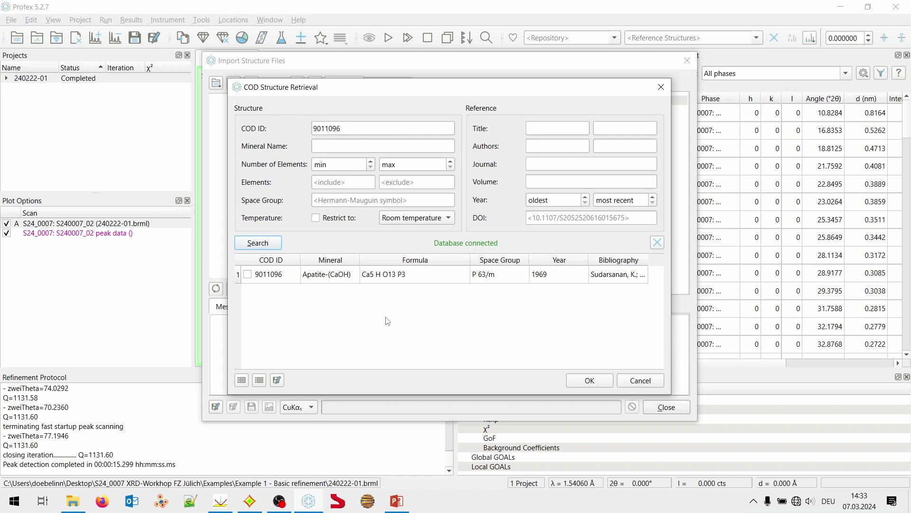
left_click(247, 275)
left_click(590, 382)
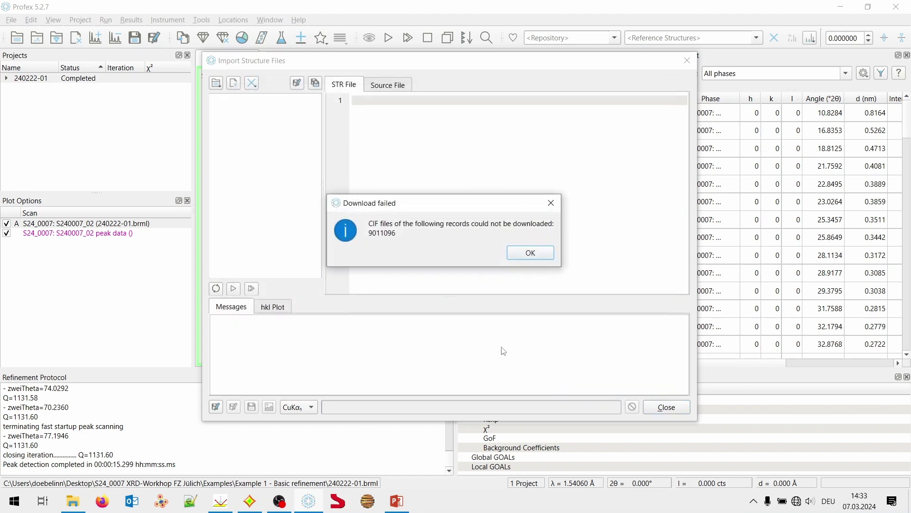
Step: Dismiss the download failure message and switch to the Match! window
left_click(546, 254)
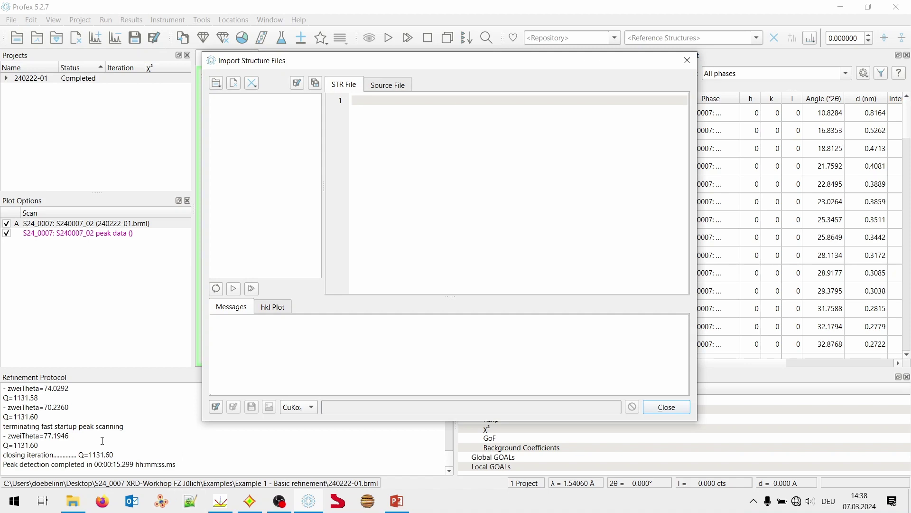
key("alt+Tab")
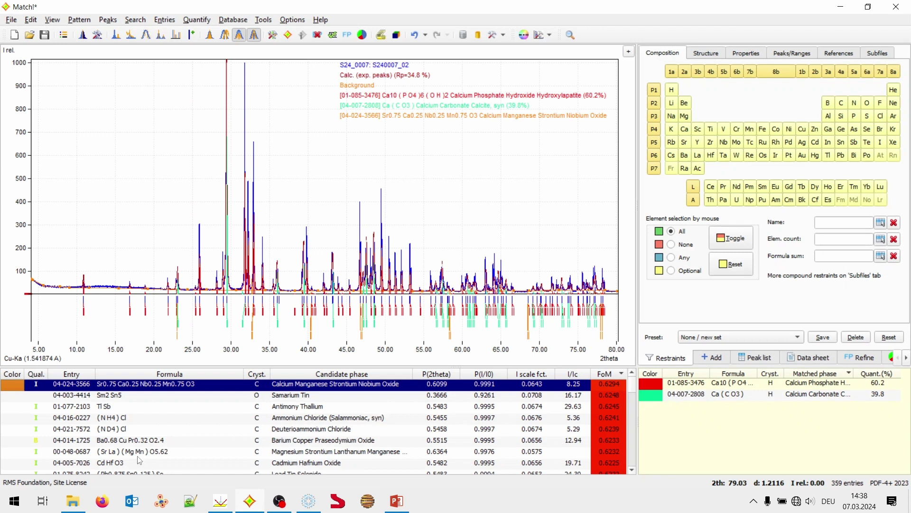
Step: Launch ICDD PDF-4+ 2023 and open hydroxylapatite card 01-085-3476
left_click(21, 501)
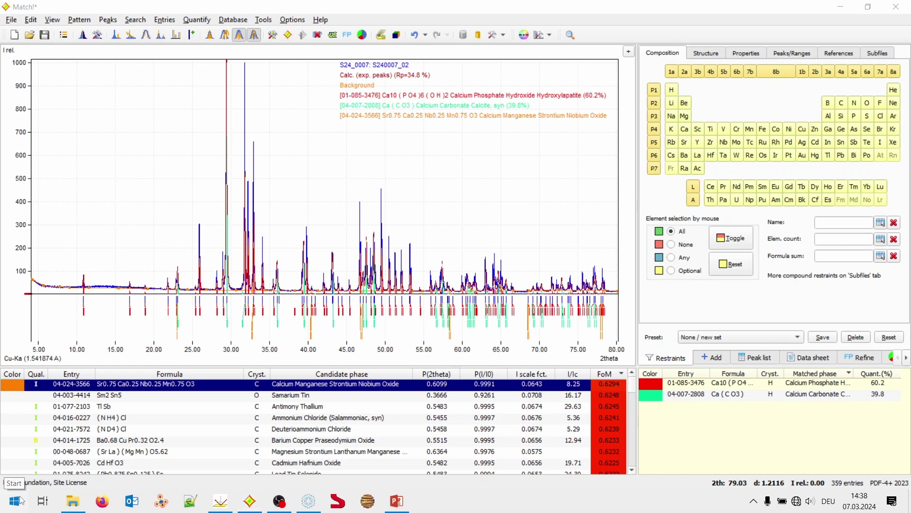
type("icdd")
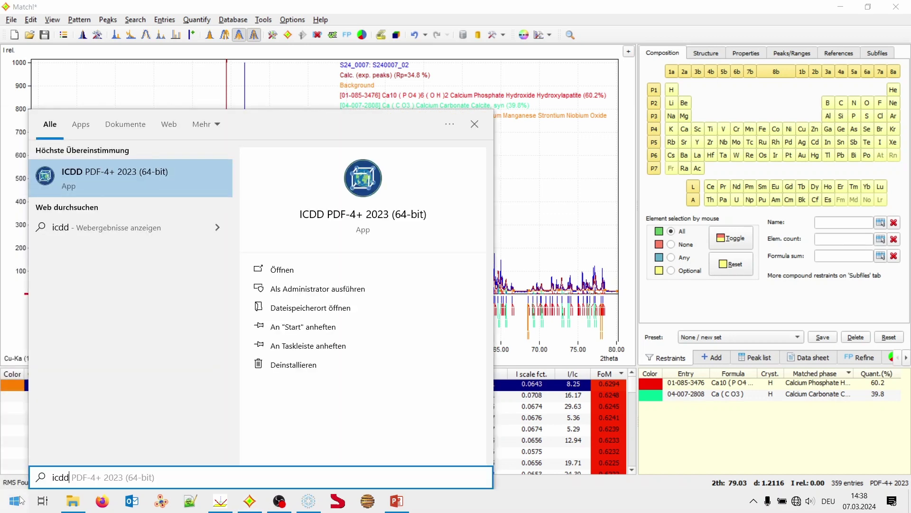
key("Return")
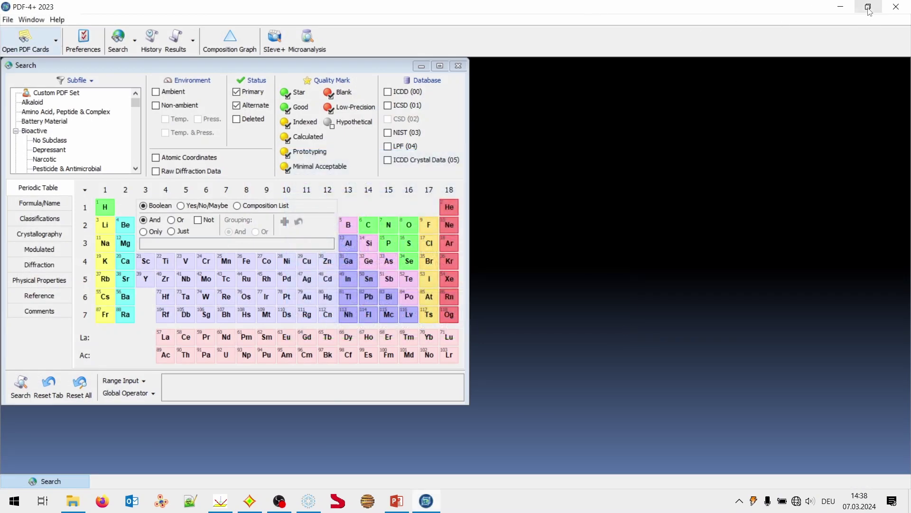
left_click(870, 11)
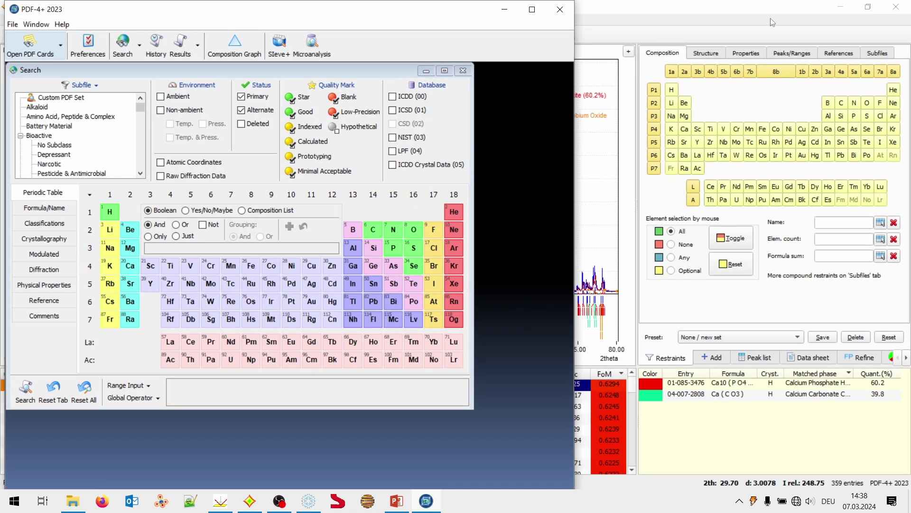
left_click(37, 42)
type("01-")
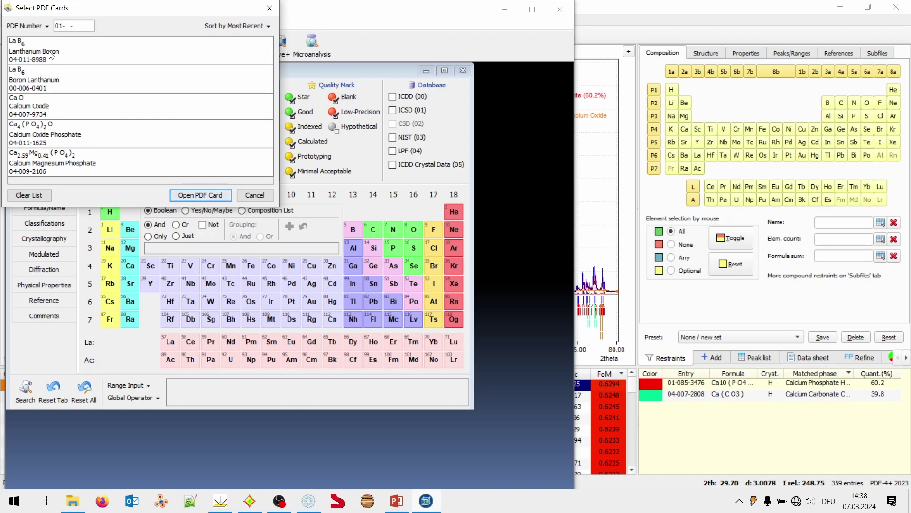
type("085-3476")
key("Return")
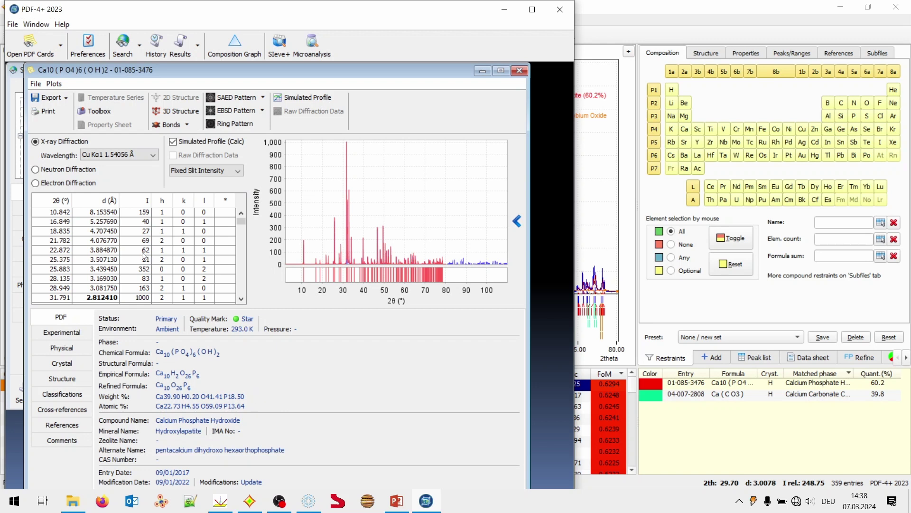
Step: Export the card as ICDD XML into the Desktop's S24_0007 XRD-Workhop FZ Jülich folder
left_click(64, 102)
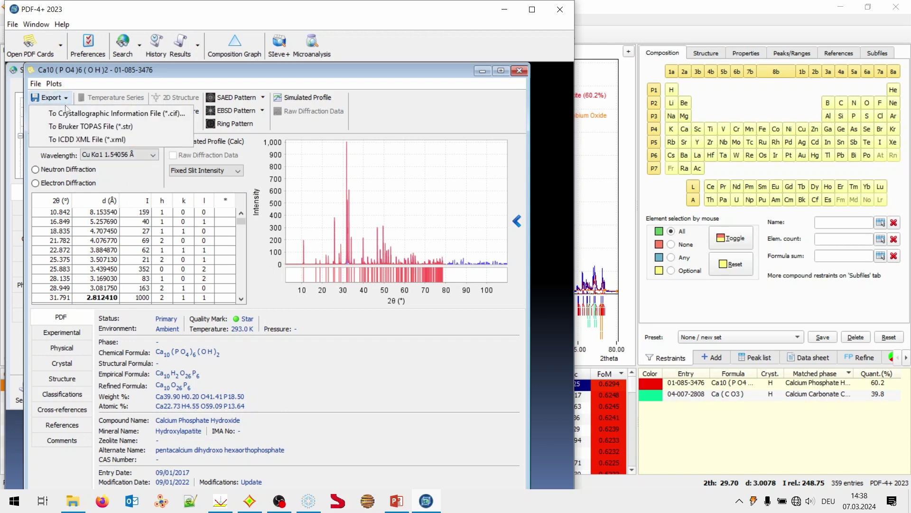
left_click(181, 140)
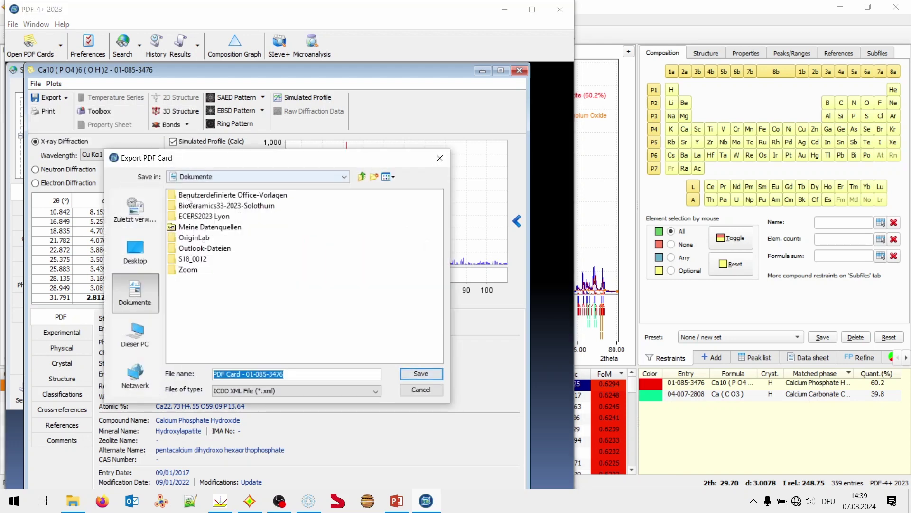
left_click(145, 250)
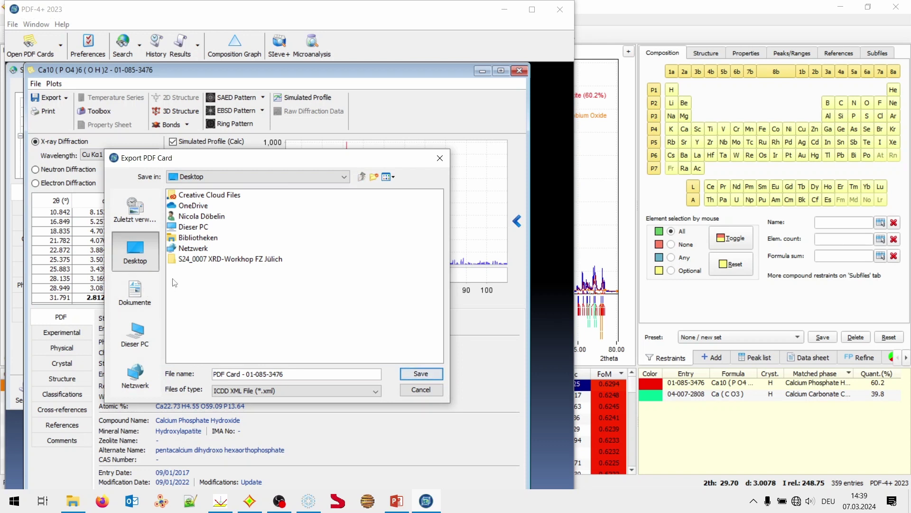
double_click(216, 259)
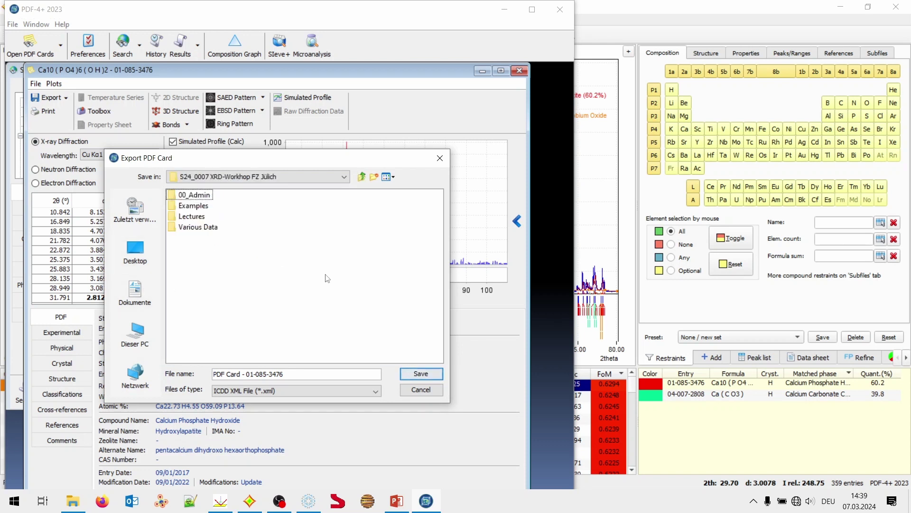
left_click(214, 375)
Step: Save the XML file with the 'Apatite-' prefix and close the card and search windows
type("Apatite-OH")
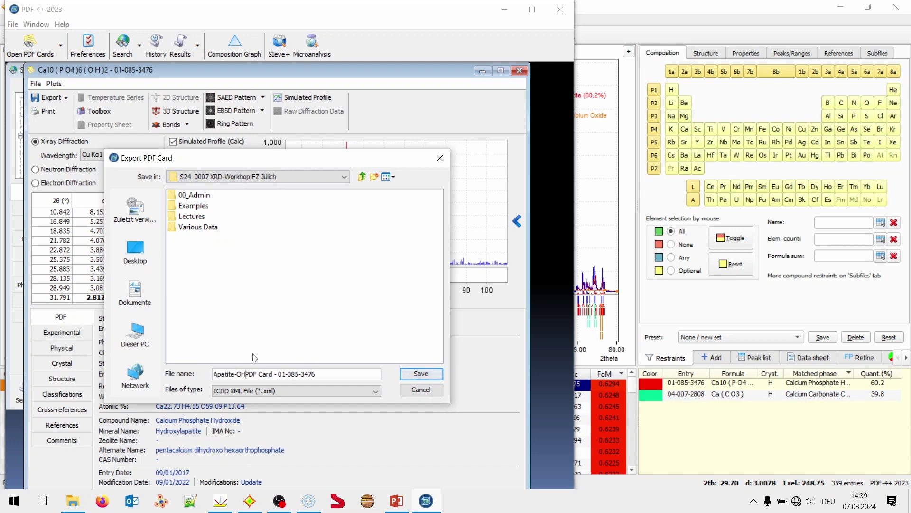
key("Return")
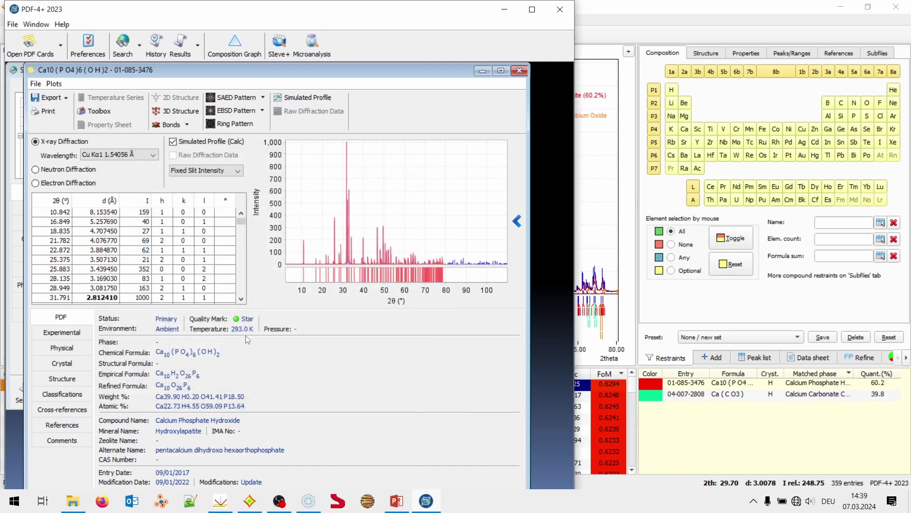
left_click(519, 70)
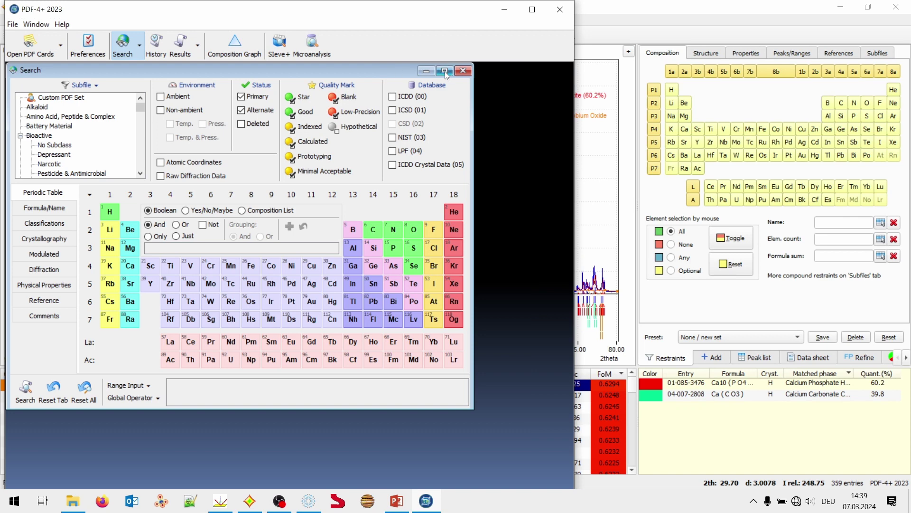
left_click(461, 72)
Step: Open calcite card 04-007-2808
left_click(29, 48)
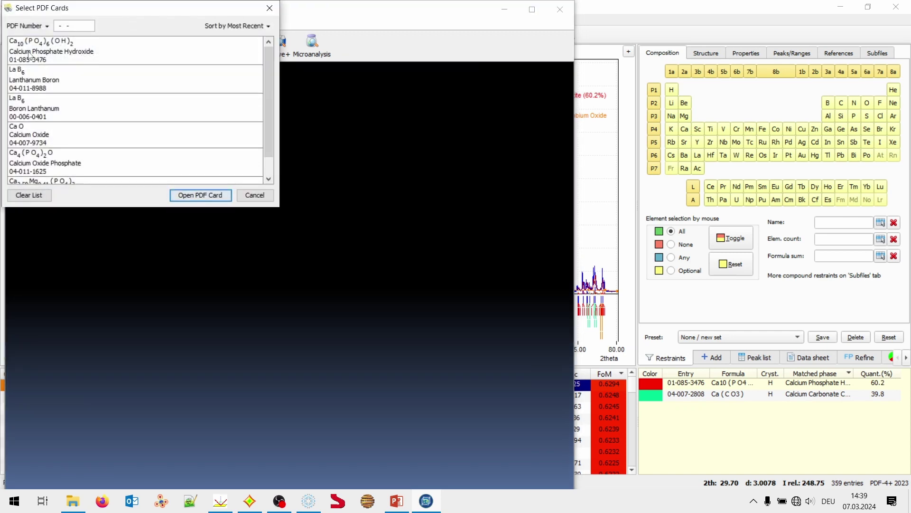
type("04-007-2808")
key("Return")
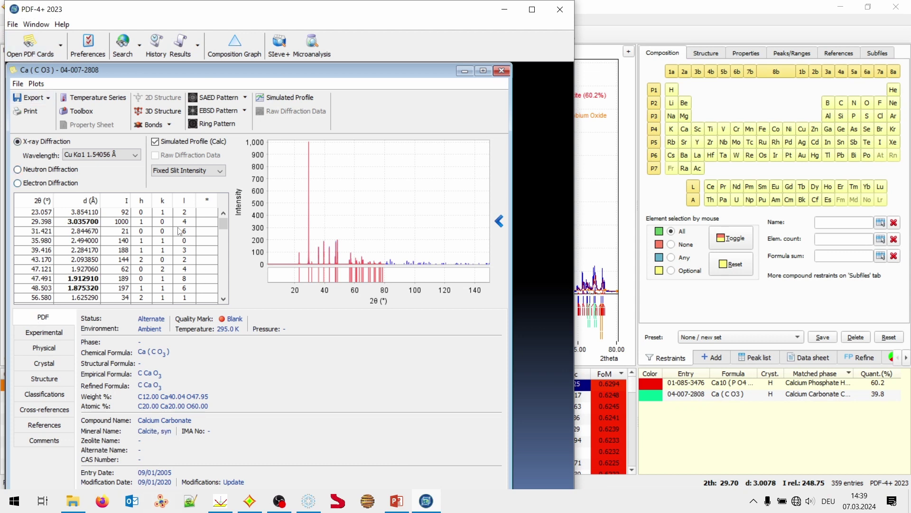
Step: Export calcite card 04-007-2808 as ICDD XML file 'Calcite-PDF Card - 04-007-2808' in the workshop folder
left_click(32, 97)
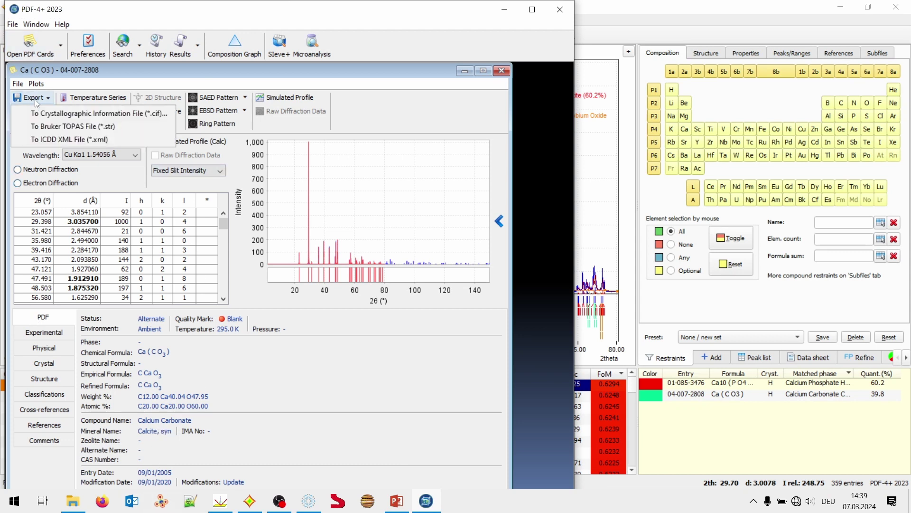
left_click(77, 140)
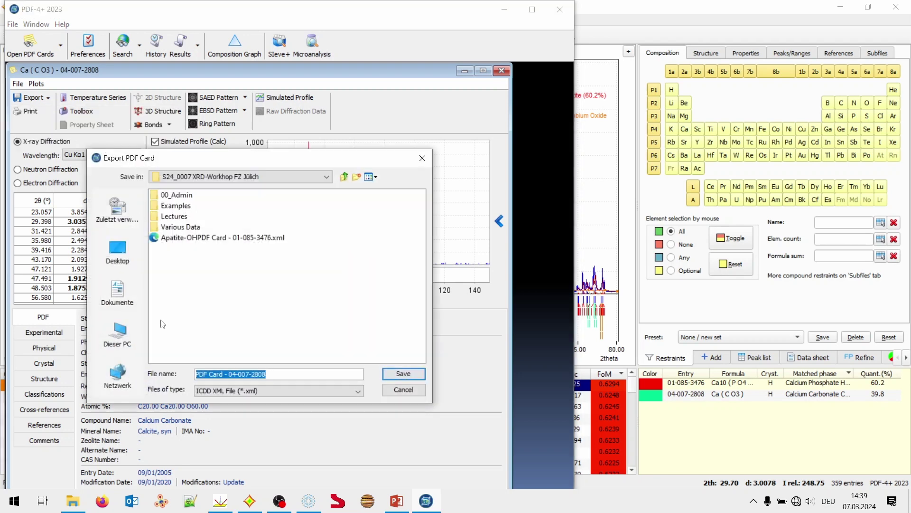
left_click(252, 374)
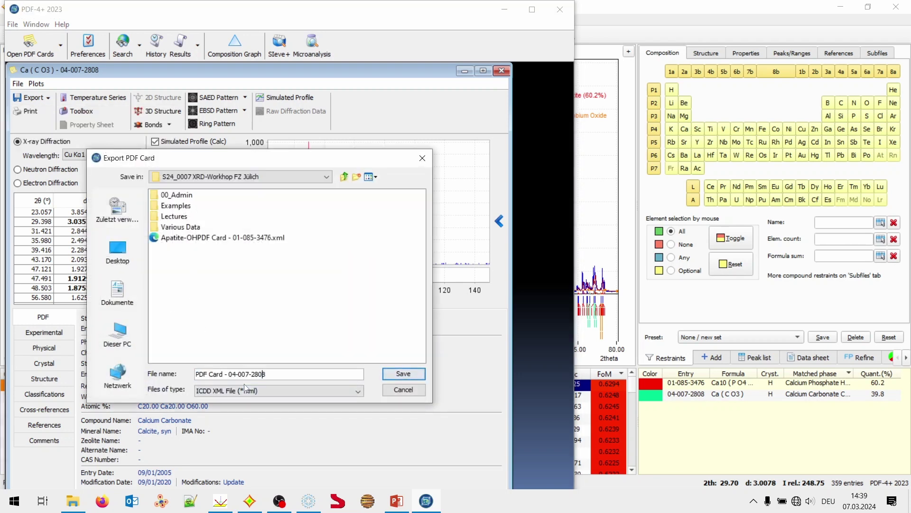
key("Home")
type("Calcite-")
key("Return")
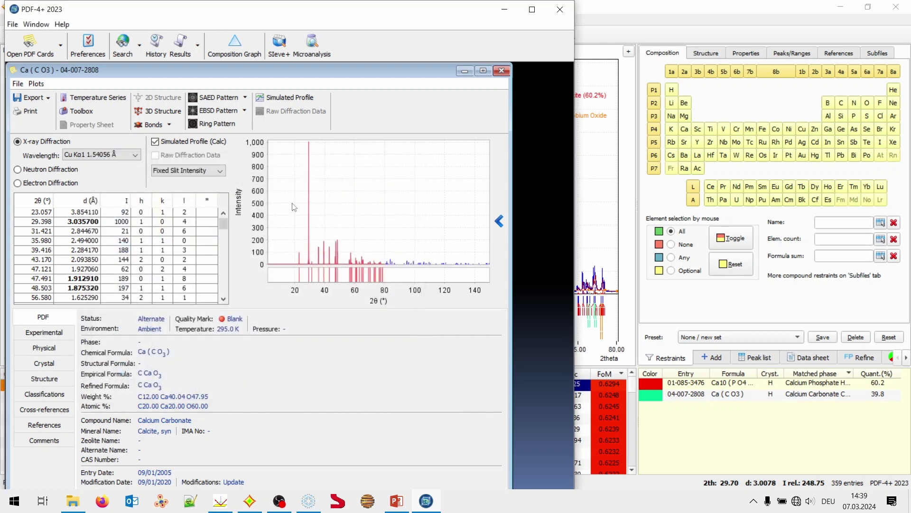
Step: Close PDF-4+ and browse for a local structure file in Profex's structure import
left_click(560, 9)
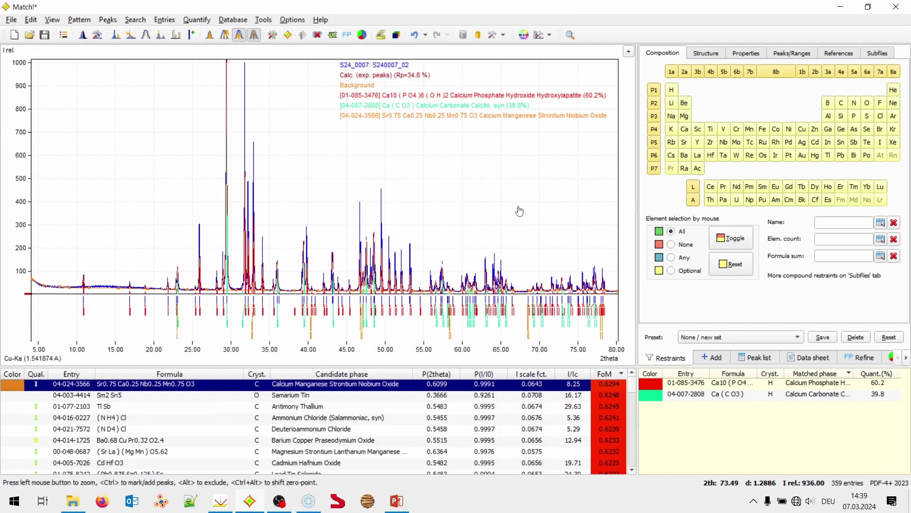
left_click(315, 504)
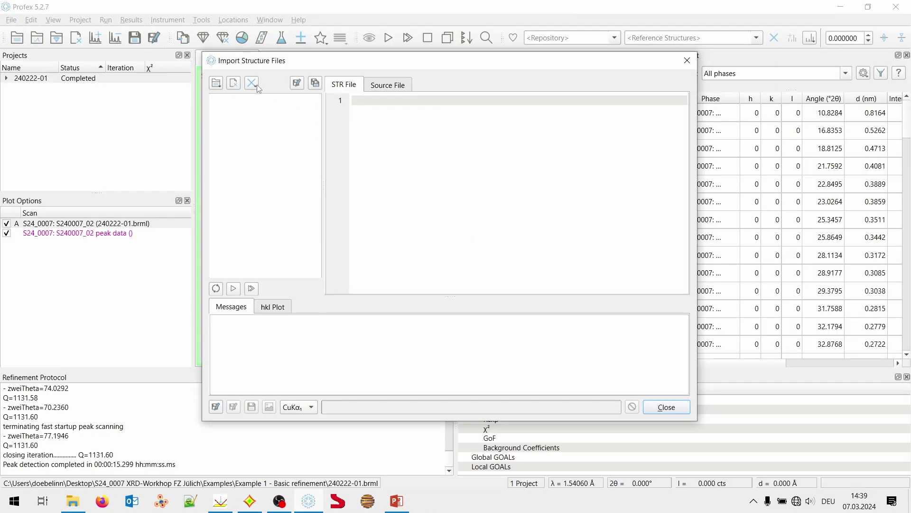
left_click(217, 83)
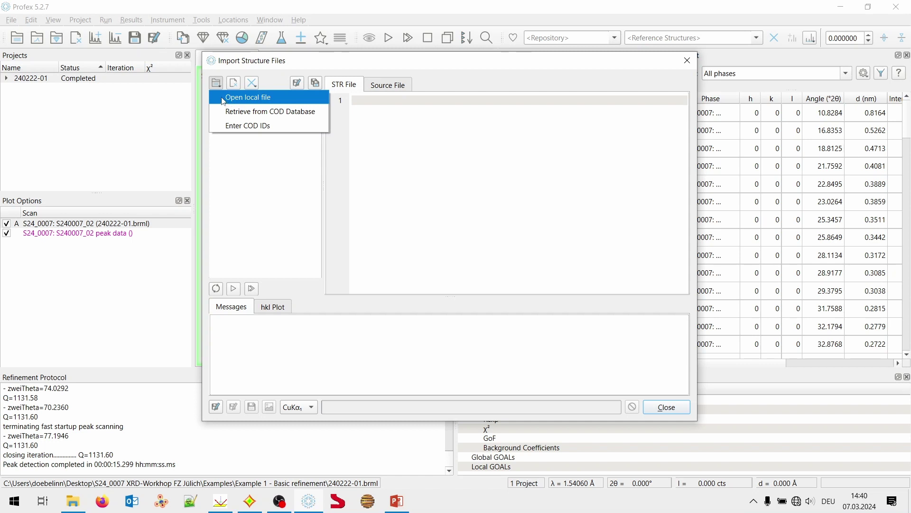
left_click(224, 99)
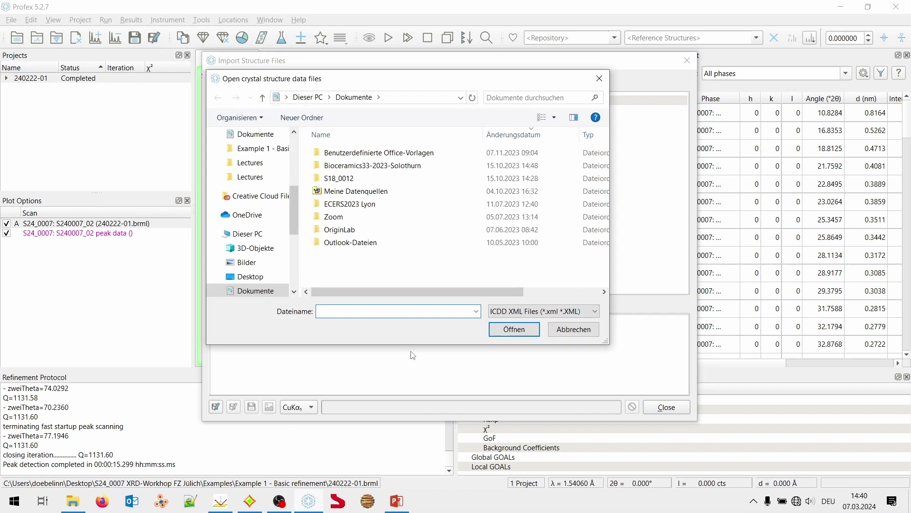
Step: Import both Apatite and Calcite ICDD XML files from the Desktop S24_0007 workshop folder
left_click(543, 311)
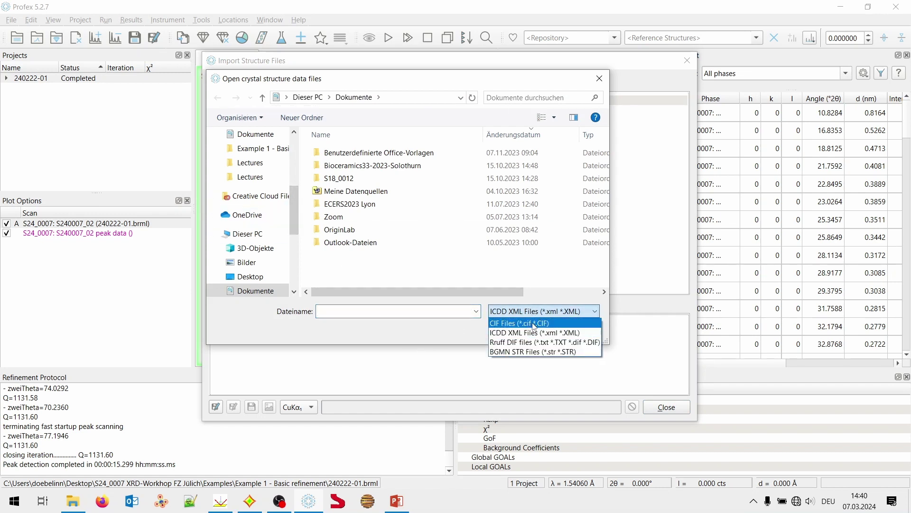
left_click(579, 333)
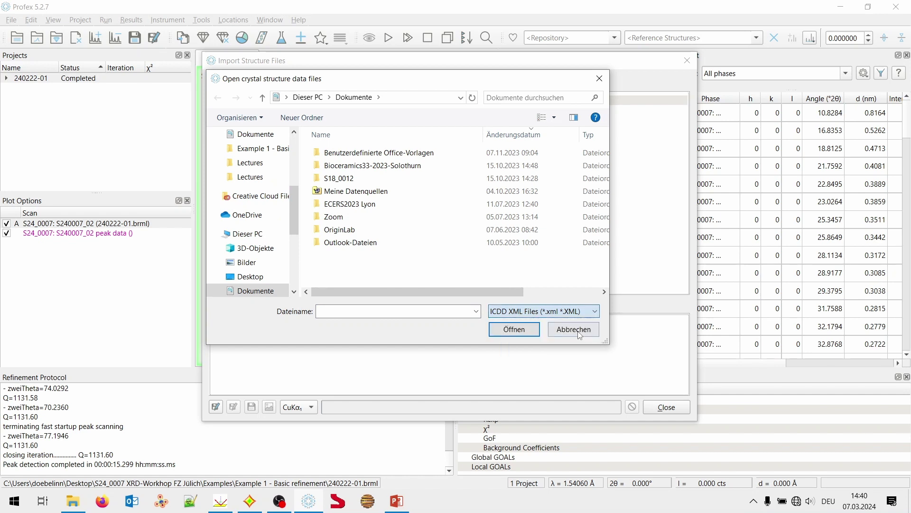
scroll(266, 167, "up", 2)
left_click(247, 148)
double_click(370, 152)
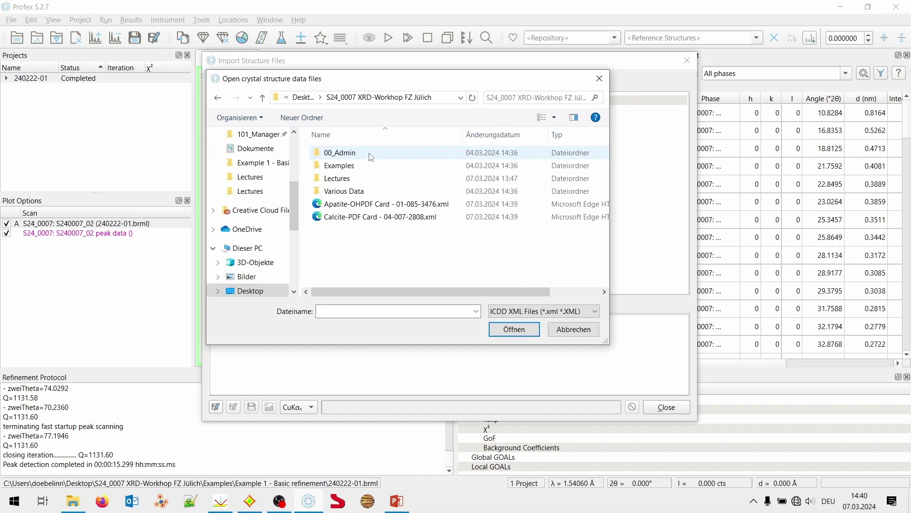
left_click_drag(333, 268, 377, 205)
left_click(504, 330)
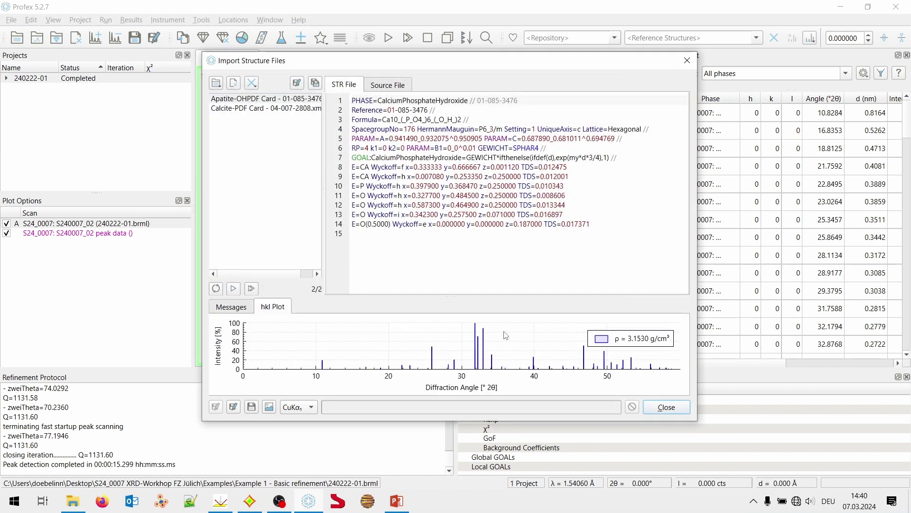
Step: Compare the apatite card's XML source with its converted STR text, then show the BGMN messages
left_click(237, 101)
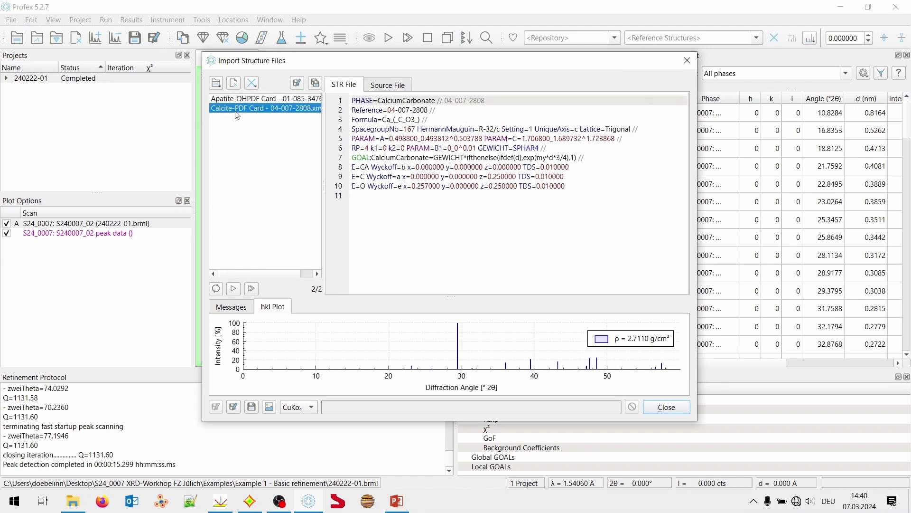
left_click(398, 85)
scroll(540, 230, "down", 6)
scroll(522, 205, "up", 6)
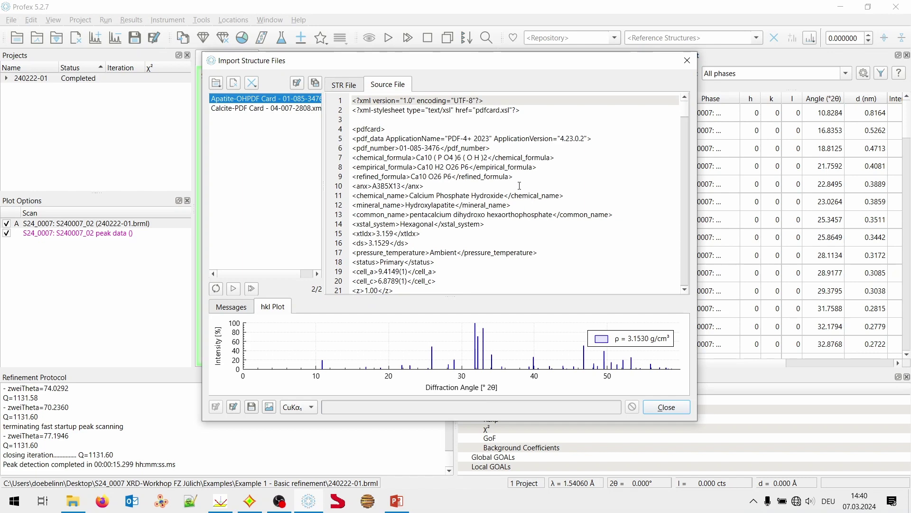
scroll(524, 191, "down", 4)
scroll(530, 193, "up", 4)
left_click(343, 84)
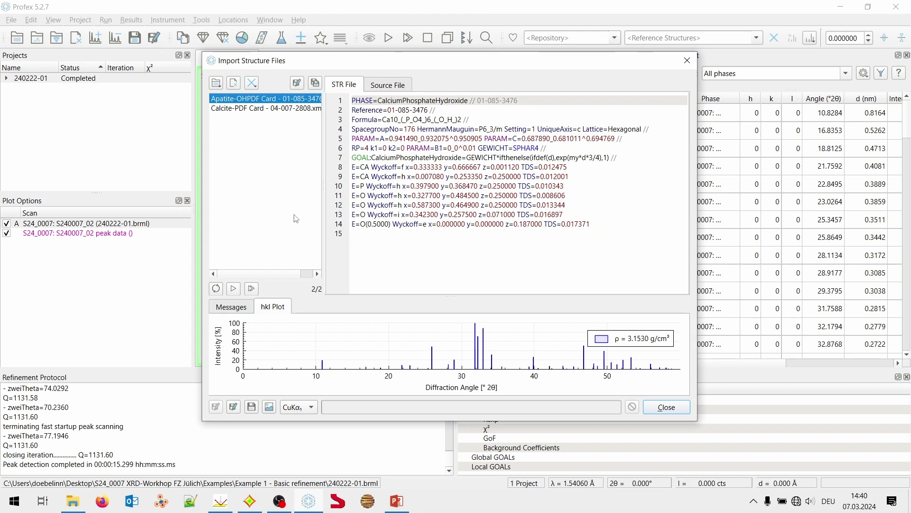
left_click(231, 310)
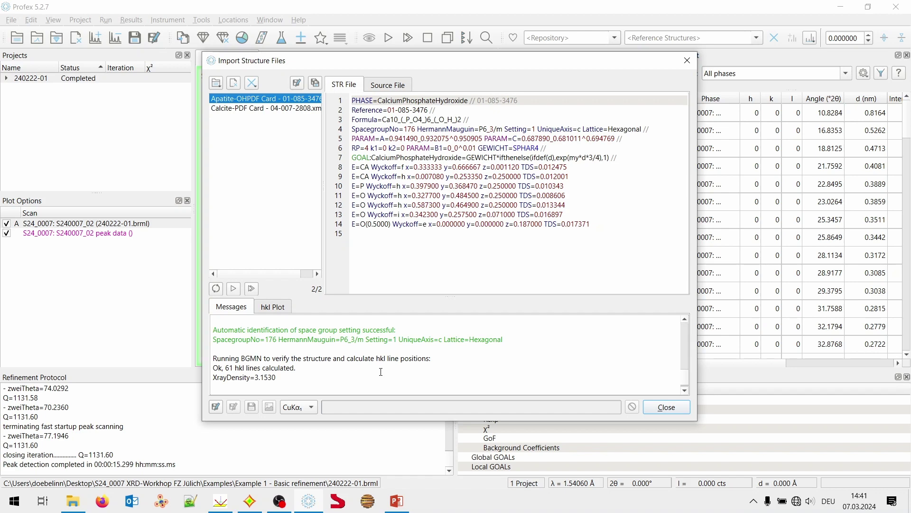
Step: Scroll the apatite import log, then preview calcite's STR text and hkl plot (R-32/c, 2.7110 g/cm³)
scroll(404, 363, "up", 1)
scroll(424, 361, "up", 10)
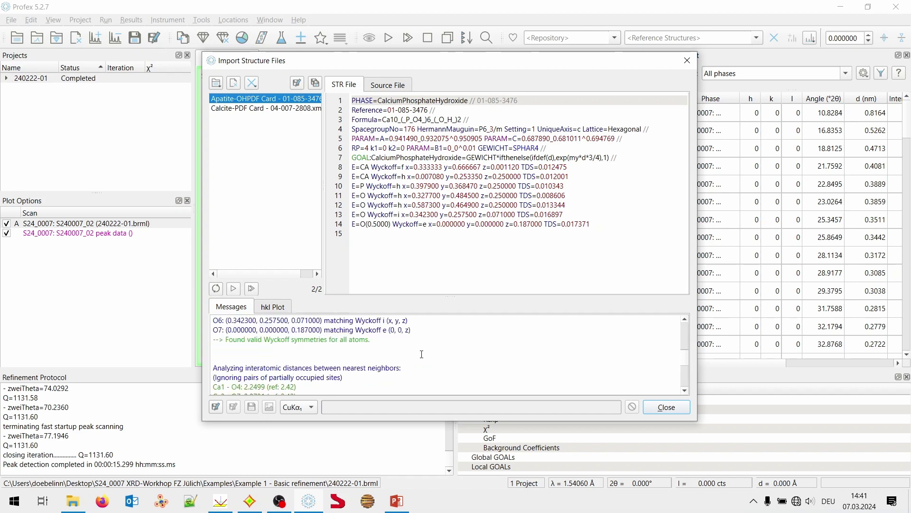
scroll(424, 354, "down", 10)
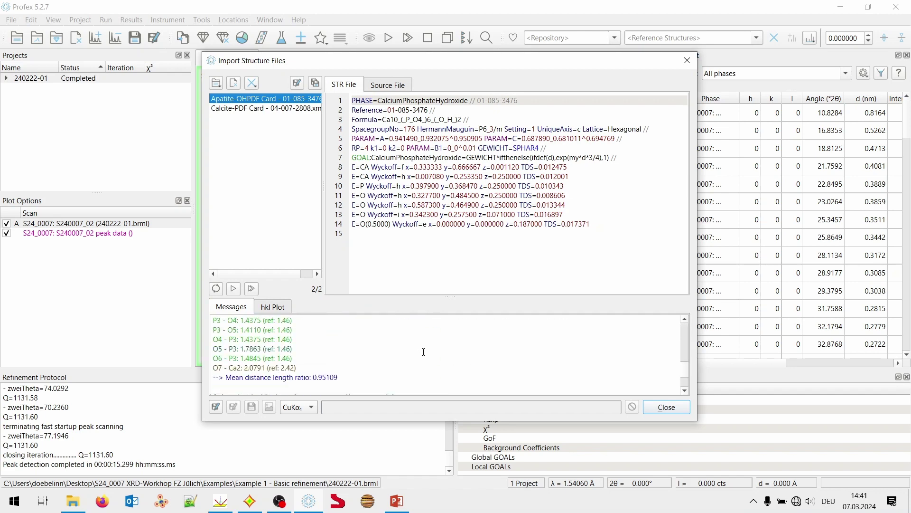
left_click(328, 379)
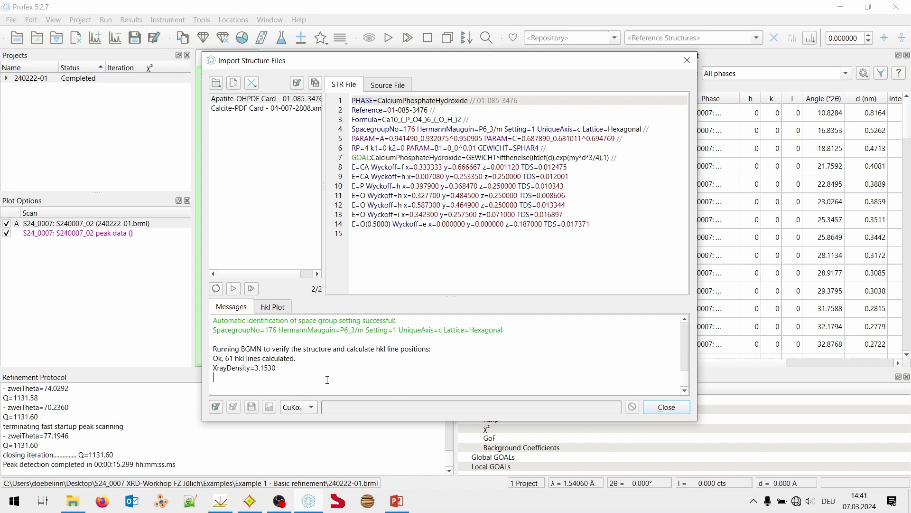
left_click(279, 309)
left_click(268, 109)
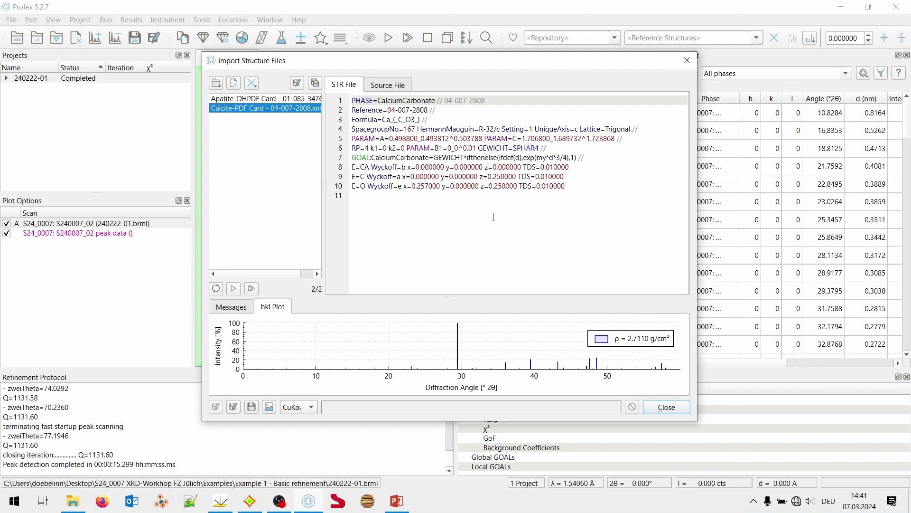
Step: Save the hydroxyapatite structure as Apatite-OH-Workshop2024.str
left_click(291, 99)
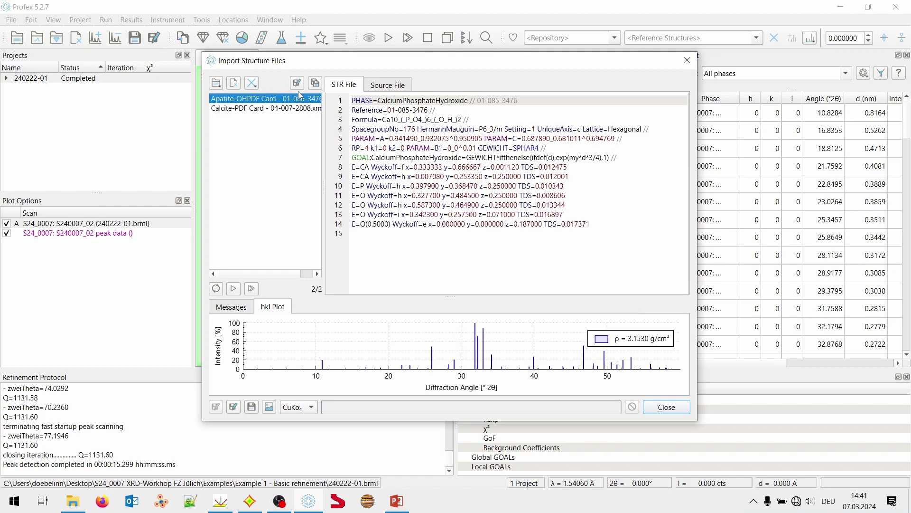
left_click(297, 84)
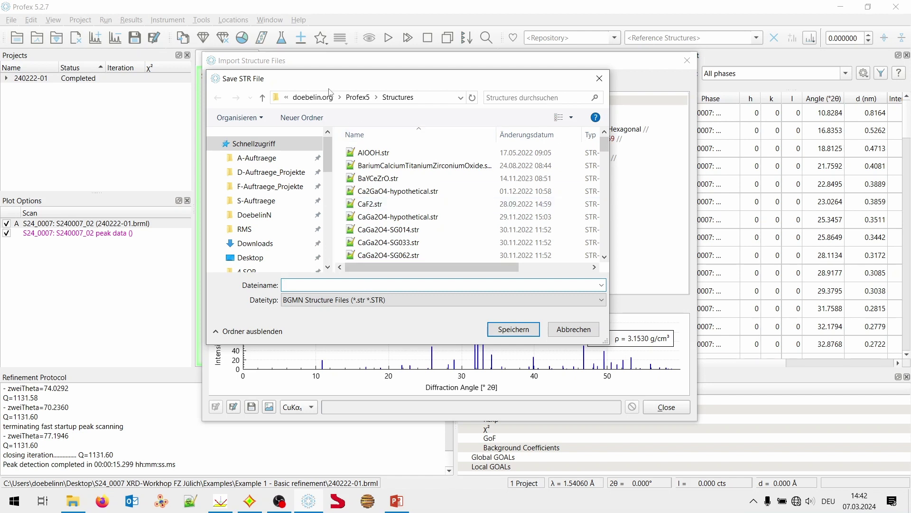
left_click_drag(331, 84, 354, 86)
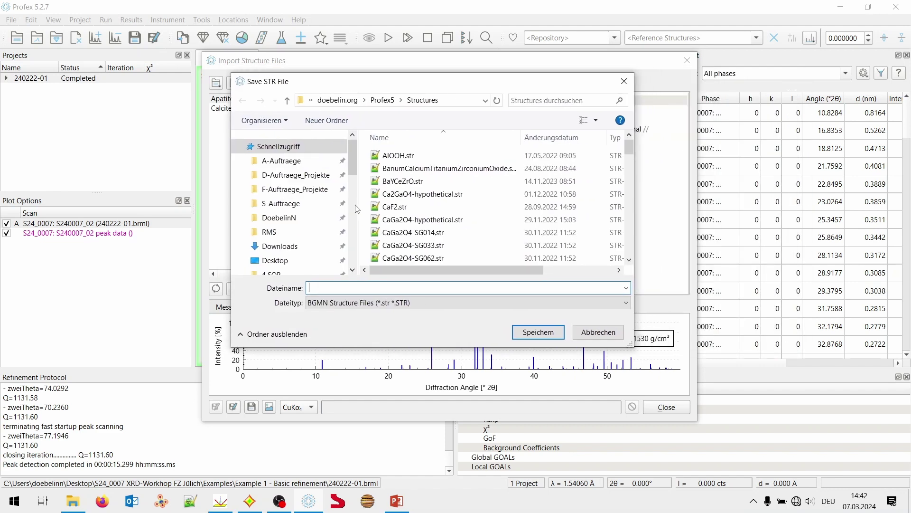
type("Apatite-OH-Workshop")
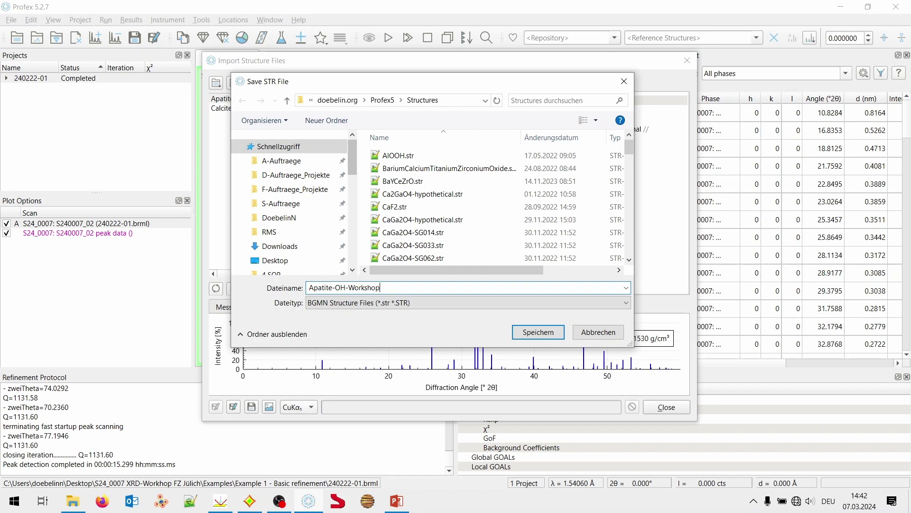
type("2024")
left_click(541, 332)
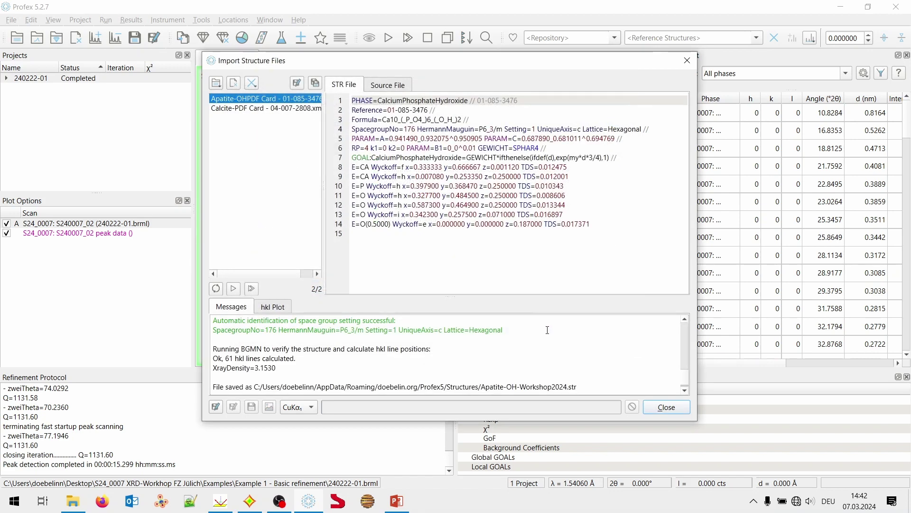
Step: Save the calcite structure as Calcite-Workshop2024.str and close the import, updating the reference database
left_click(281, 110)
left_click(297, 82)
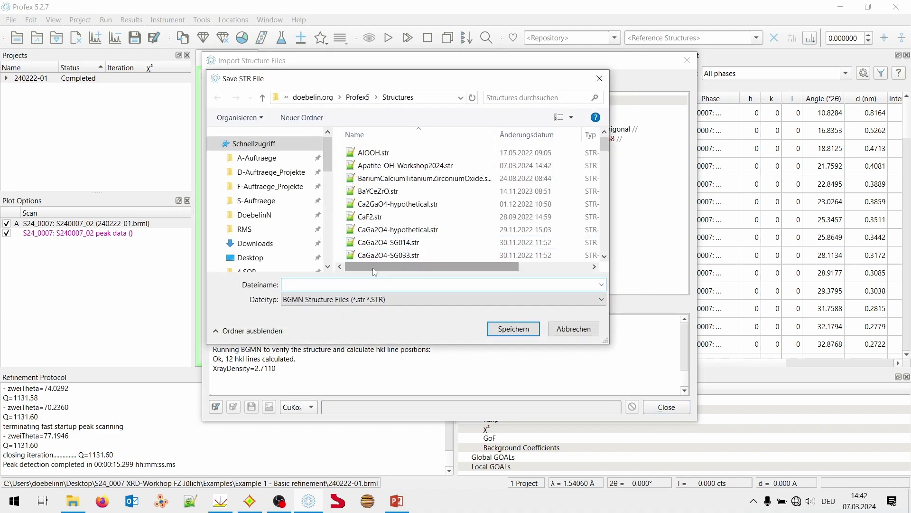
type("Calcite-Workshop2024")
key("Return")
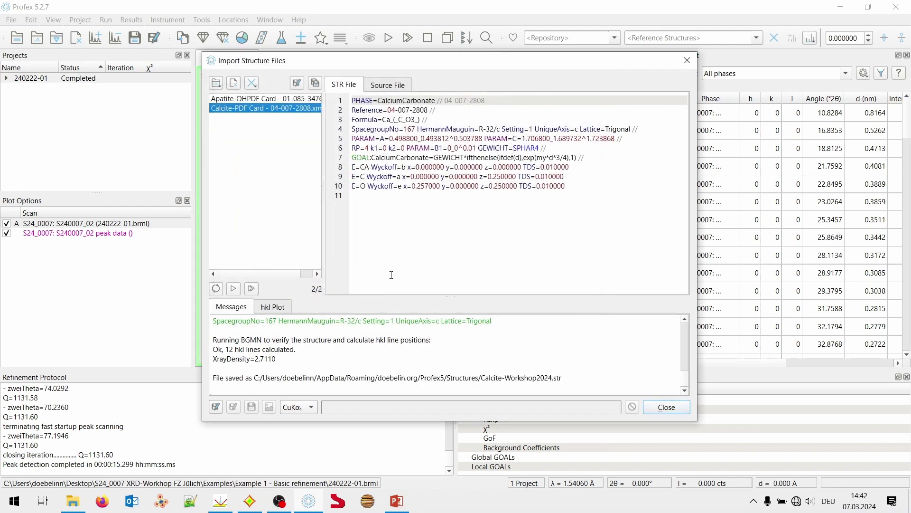
left_click(666, 408)
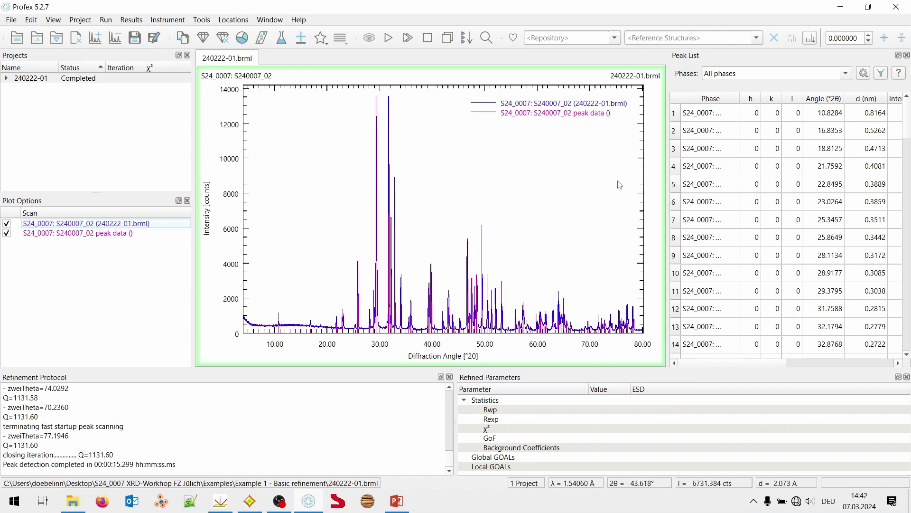
Step: Close the Peak List and remove the peak data scan, leaving only the measured S240007_02 pattern
left_click(907, 55)
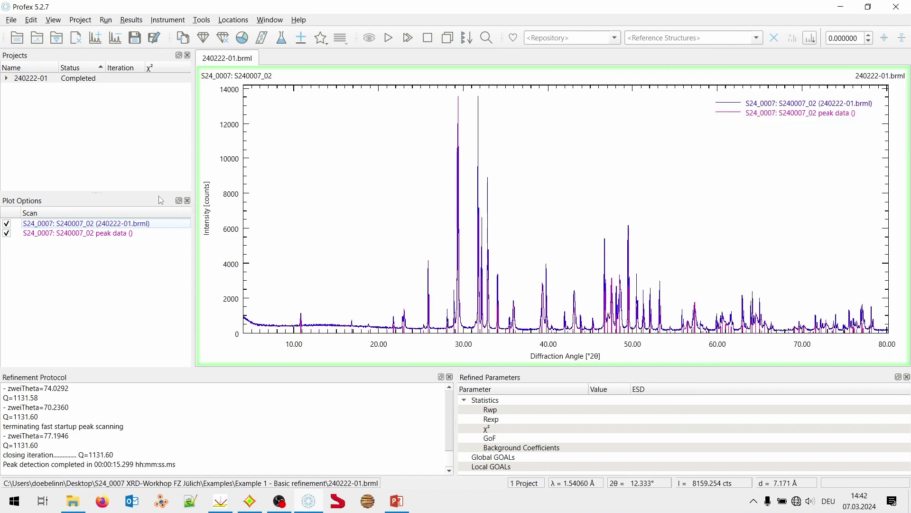
right_click(81, 234)
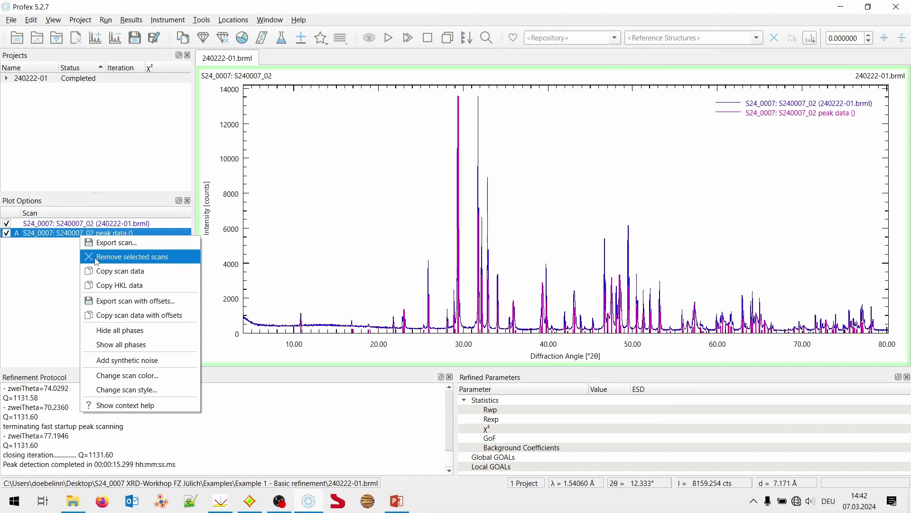
left_click(98, 257)
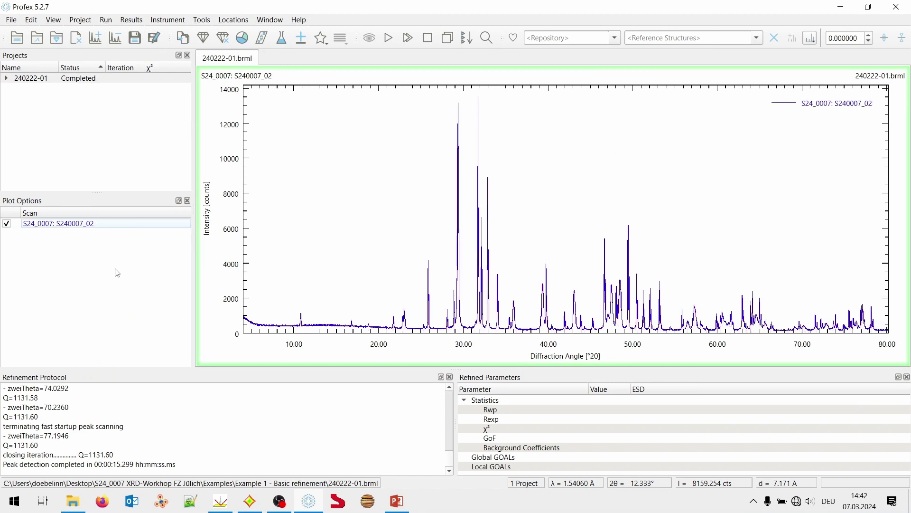
left_click(665, 41)
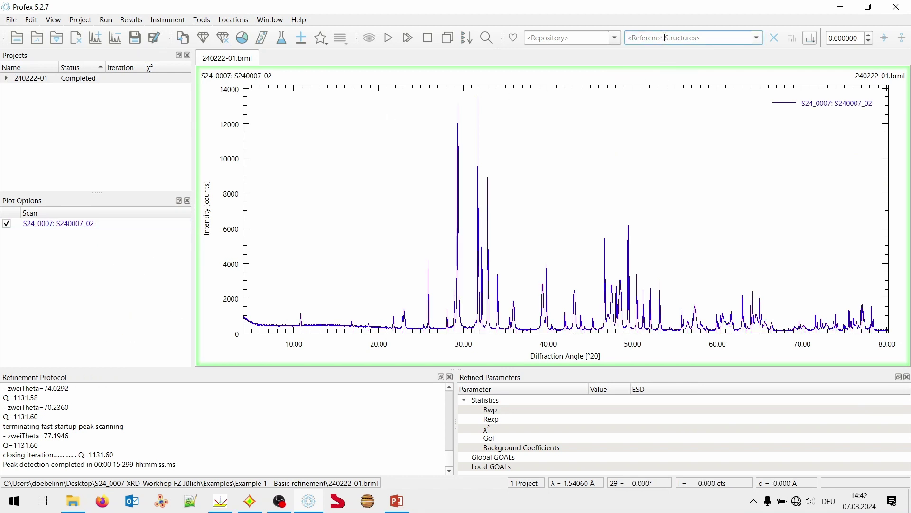
Step: Overlay the Apatite-OH-Workshop2024 reference lines on the pattern
type("apatite-Cl")
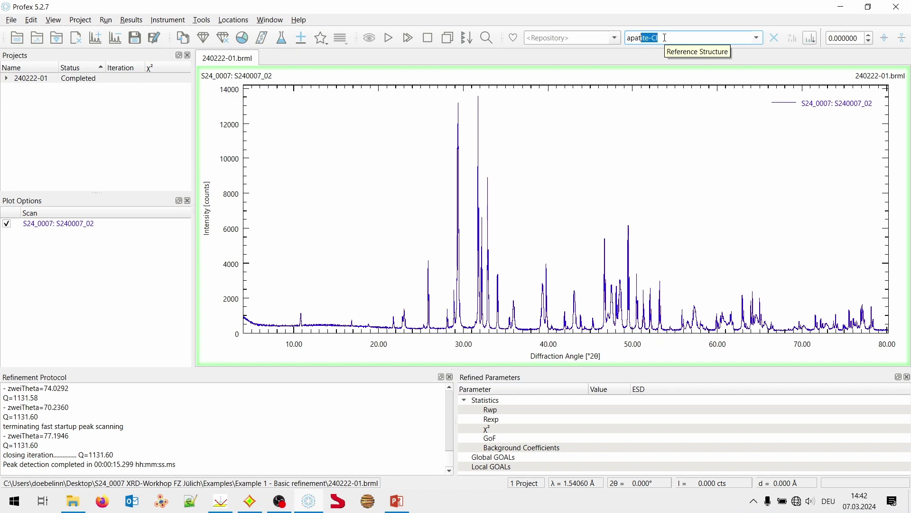
key("Return")
key("BackSpace")
key("BackSpace")
type("o")
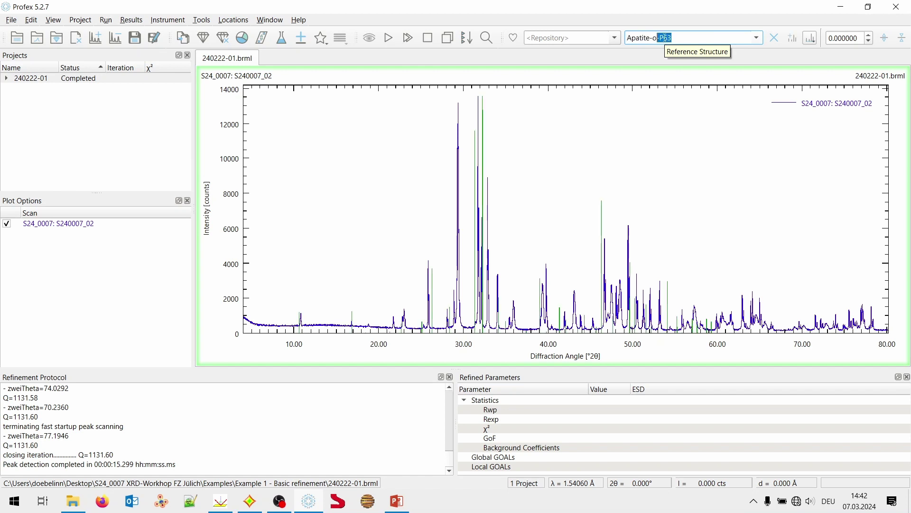
type("hm")
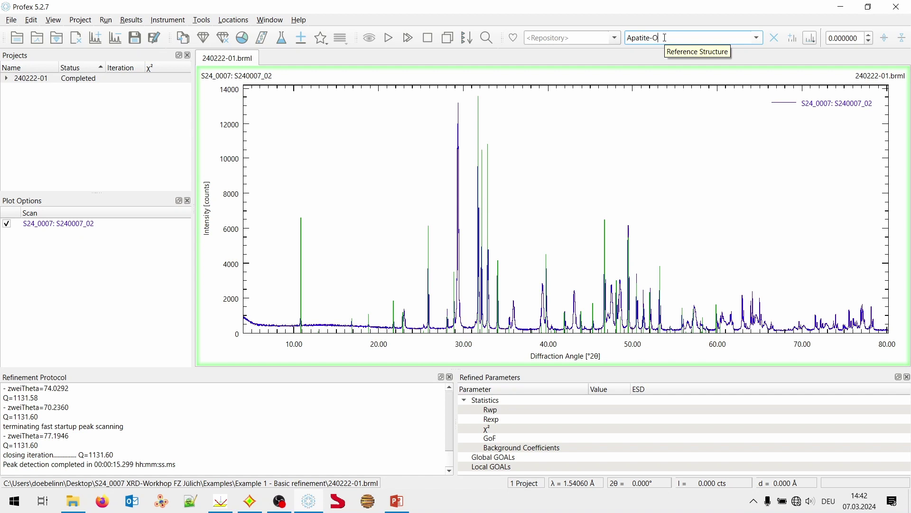
key("BackSpace")
type("-")
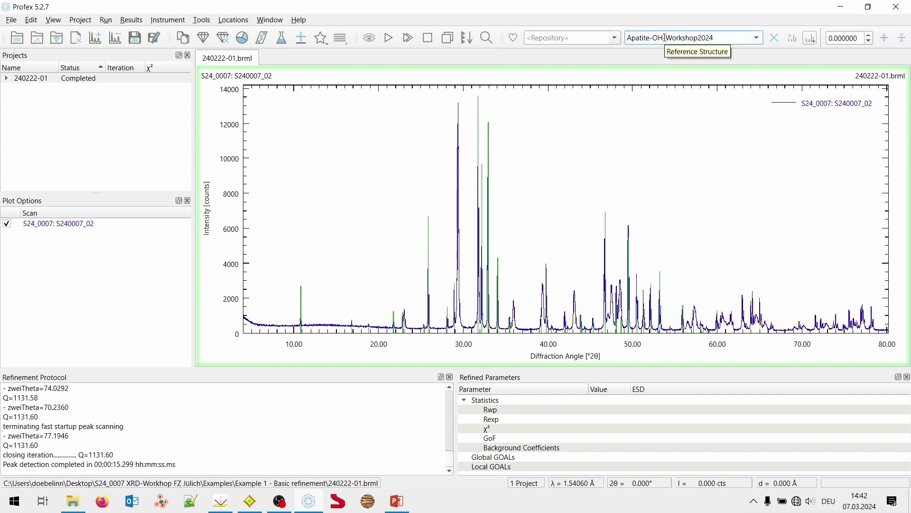
key("Return")
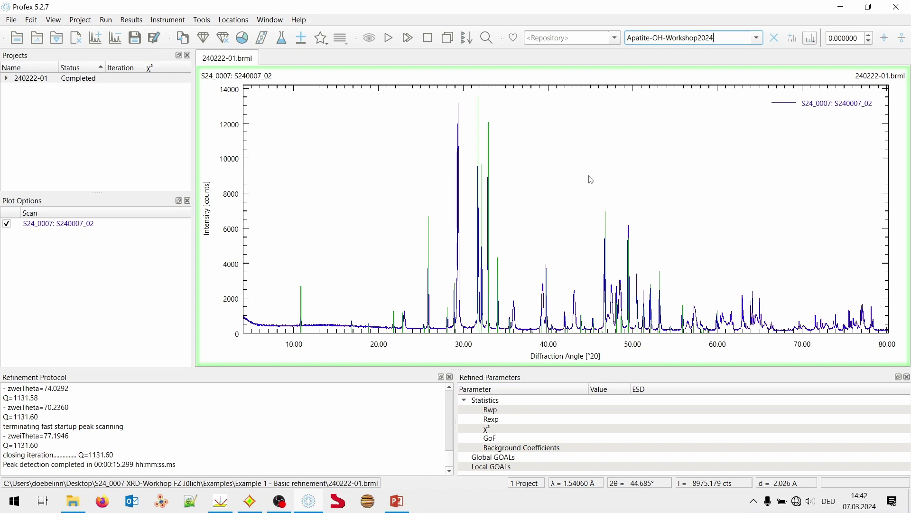
Step: Switch the reference overlay to Calcite-Workshop2024 across the 5–80° pattern
key("BackSpace")
key("BackSpace")
key("BackSpace")
key("BackSpace")
key("BackSpace")
key("BackSpace")
key("BackSpace")
key("BackSpace")
key("BackSpace")
key("BackSpace")
key("BackSpace")
key("BackSpace")
key("BackSpace")
key("BackSpace")
key("BackSpace")
key("BackSpace")
key("BackSpace")
key("BackSpace")
key("BackSpace")
key("BackSpace")
key("BackSpace")
key("BackSpace")
key("BackSpace")
type("Calcite-Markgraf")
key("Return")
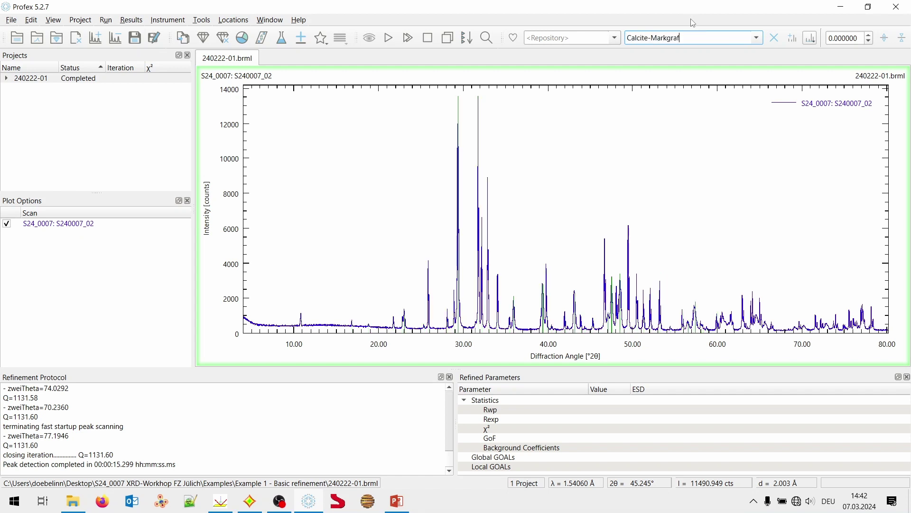
key("Down")
key("Down")
scroll(475, 306, "up", 5)
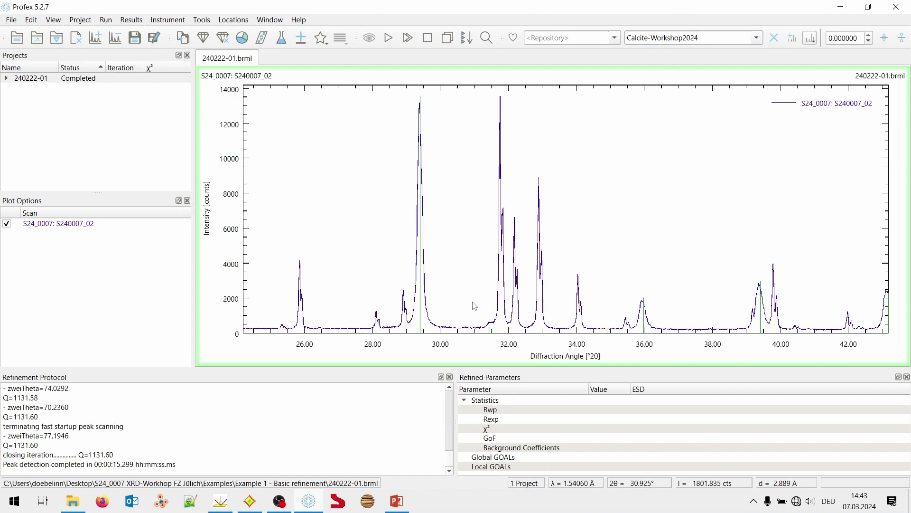
scroll(475, 306, "down", 5)
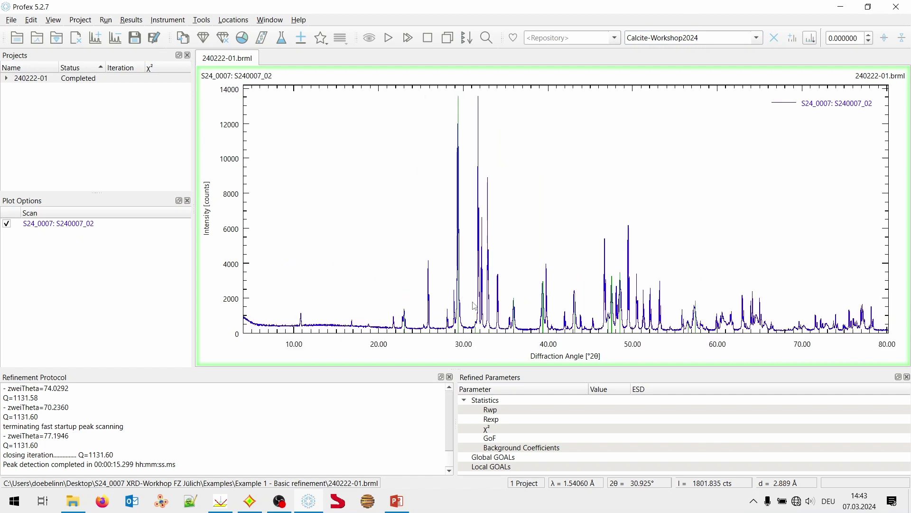